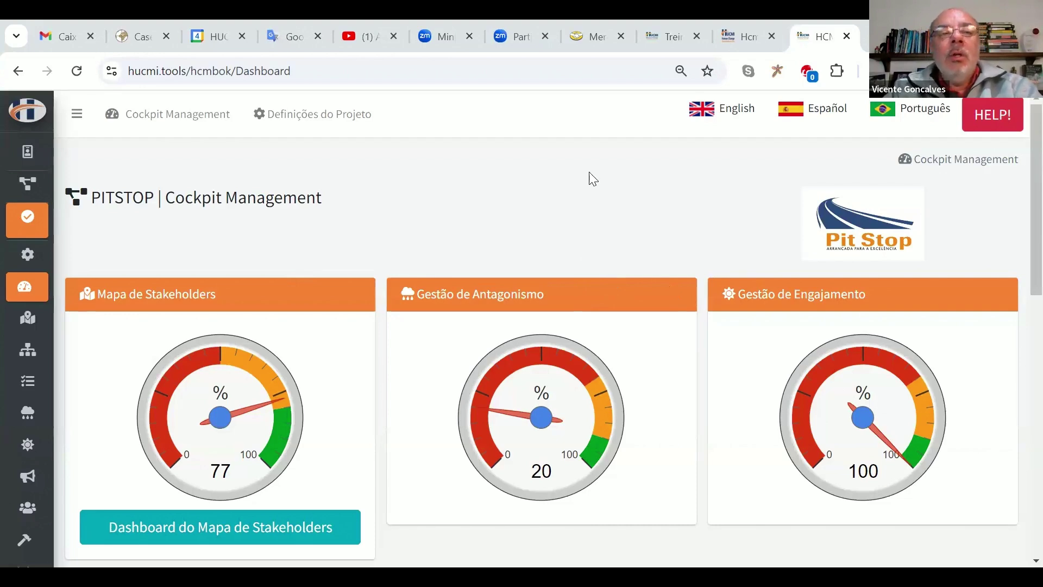
Step: Review the indicator gauges on the PITSTOP Cockpit Management dashboard
{"action": "scroll", "coordinate": [592, 282], "scroll_direction": "down", "scroll_amount": 3}
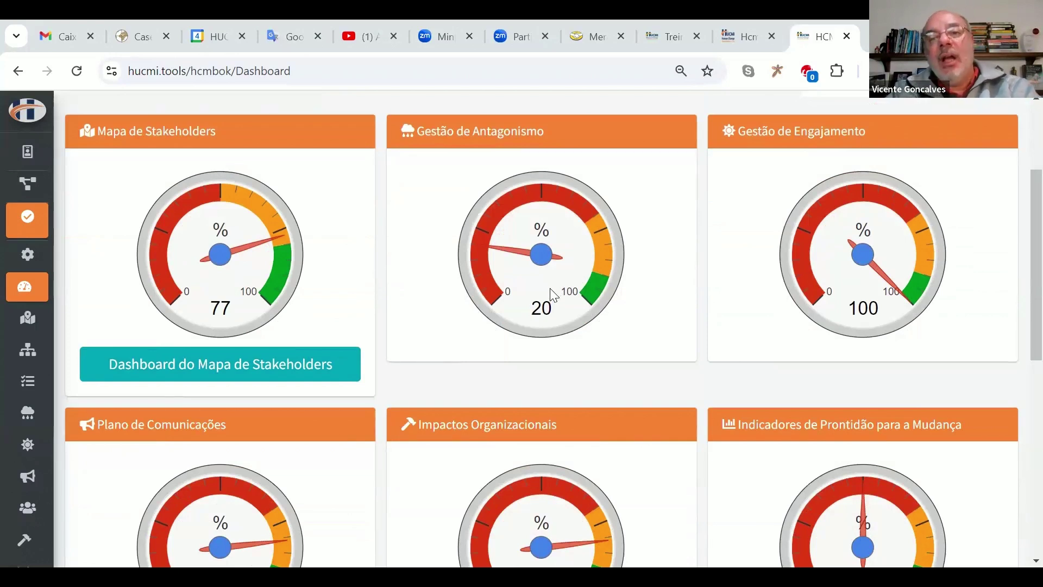
{"action": "scroll", "coordinate": [549, 294], "scroll_direction": "down", "scroll_amount": 3}
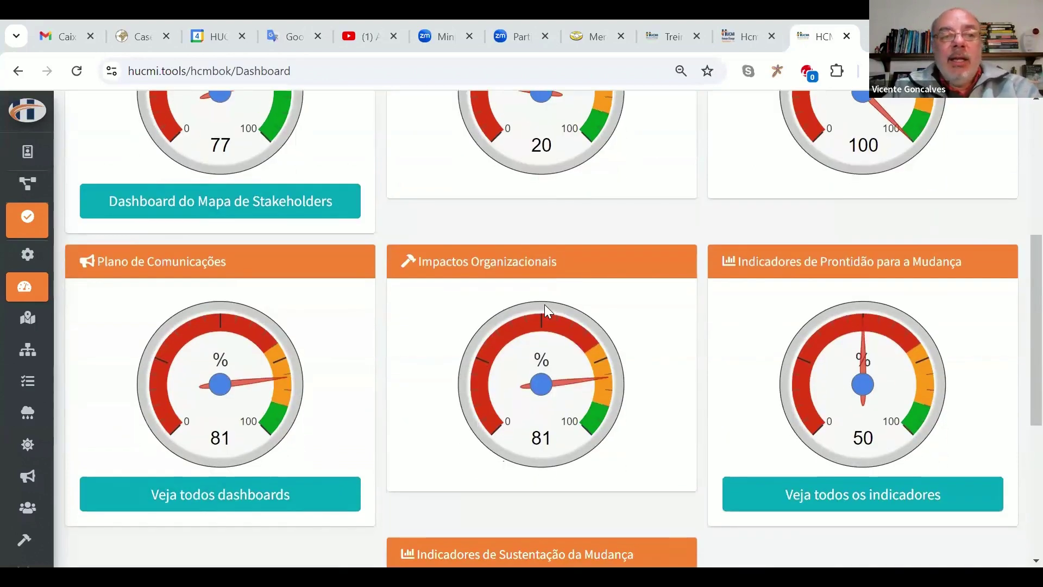
{"action": "scroll", "coordinate": [544, 304], "scroll_direction": "up", "scroll_amount": 5}
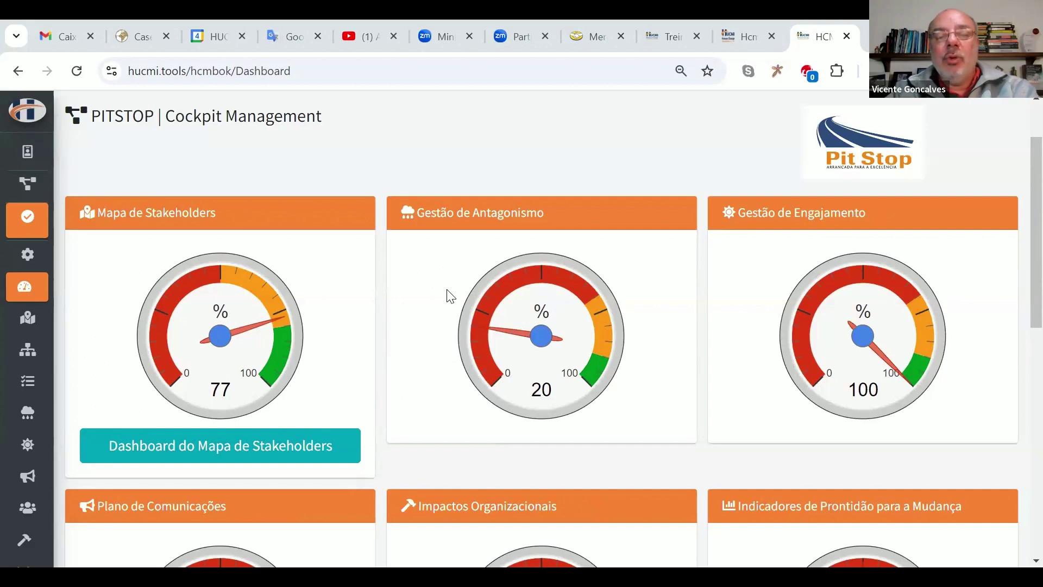
Step: Try to open the projects area, and sign back in to HCMBOK Tools with the prefilled credentials
{"action": "mouse_move", "coordinate": [57, 276]}
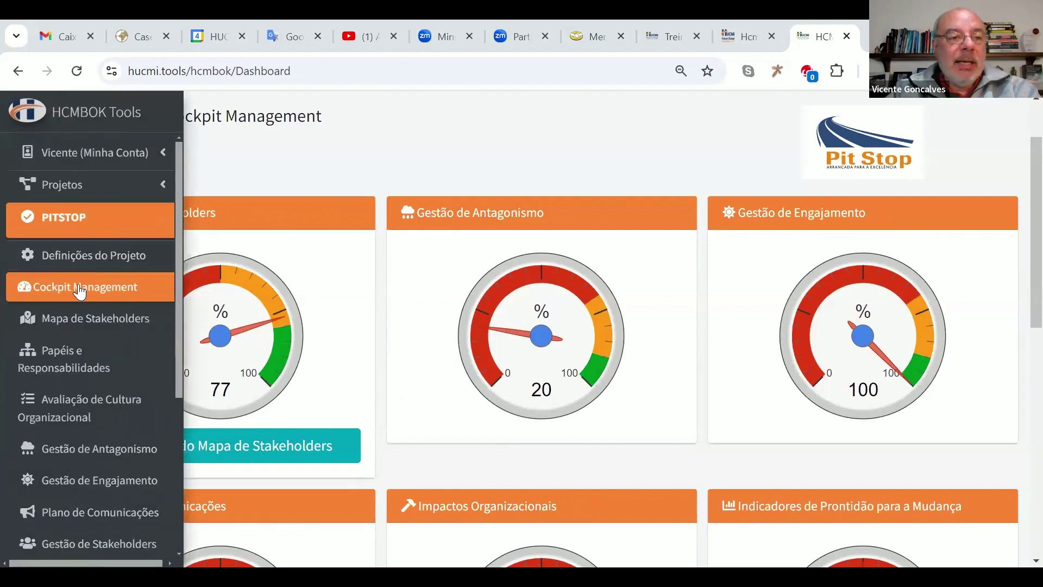
{"action": "left_click", "coordinate": [77, 187]}
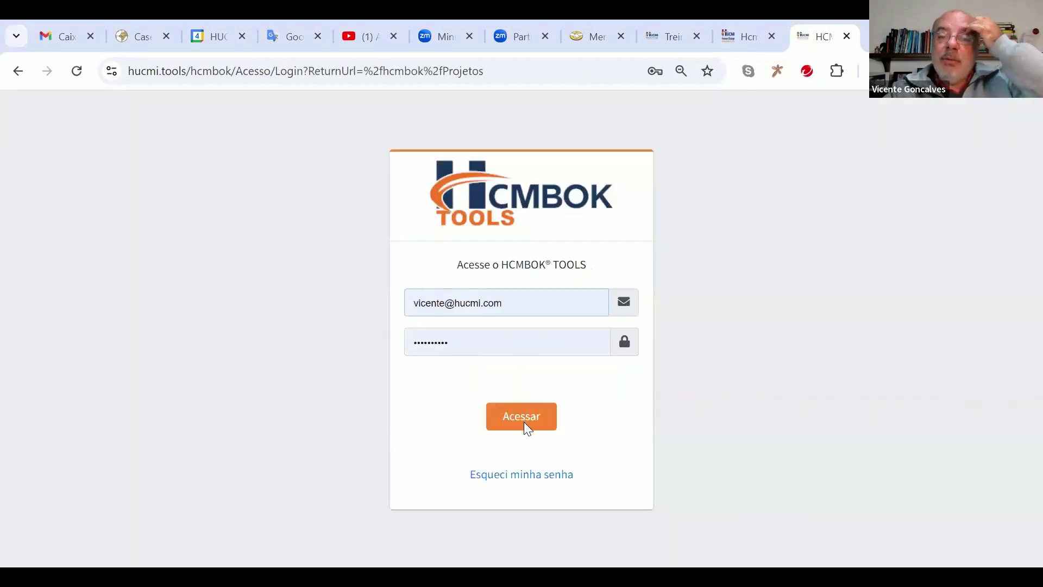
{"action": "left_click", "coordinate": [523, 419]}
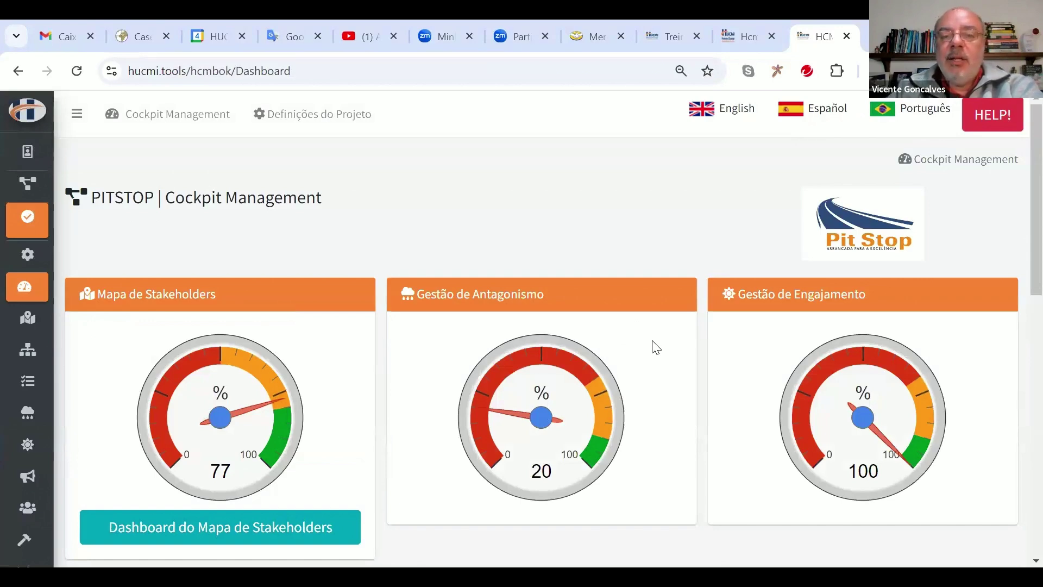
Step: Open the project folder (Pasta de Projetos) and select the PITSTOP project from the project list
{"action": "scroll", "coordinate": [655, 348], "scroll_direction": "down", "scroll_amount": 3}
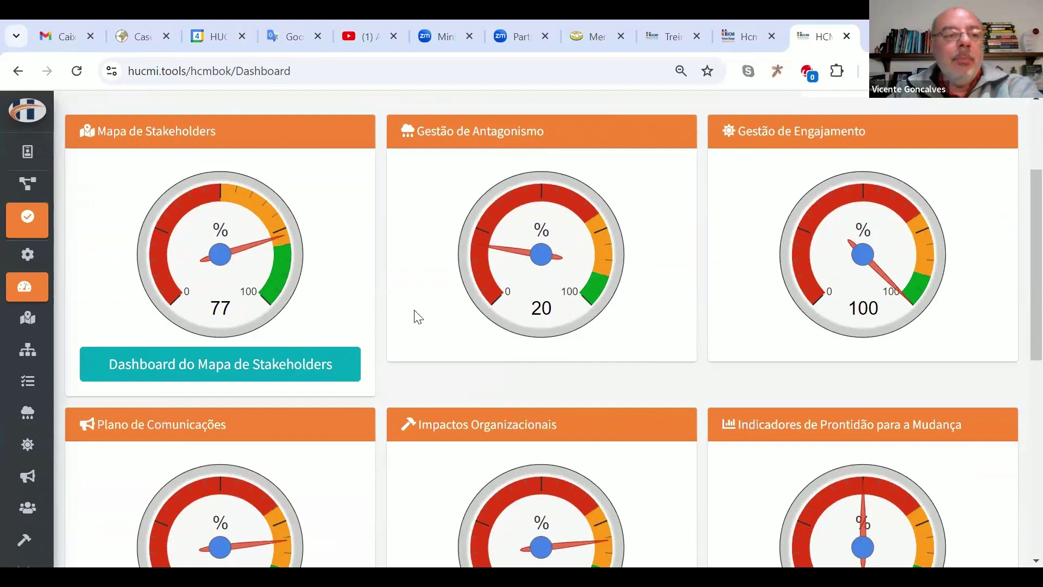
{"action": "mouse_move", "coordinate": [9, 270]}
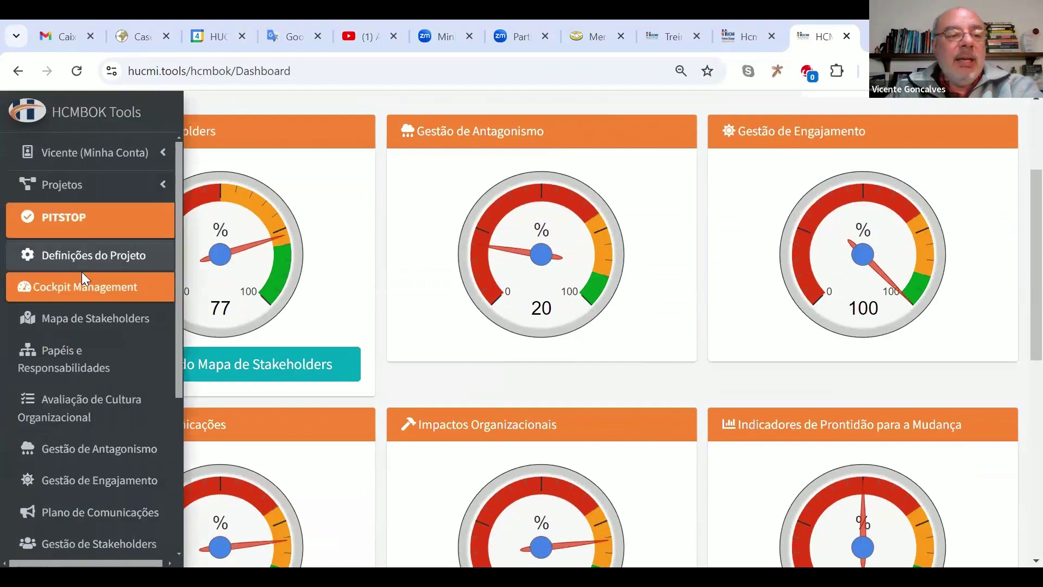
{"action": "left_click", "coordinate": [70, 185]}
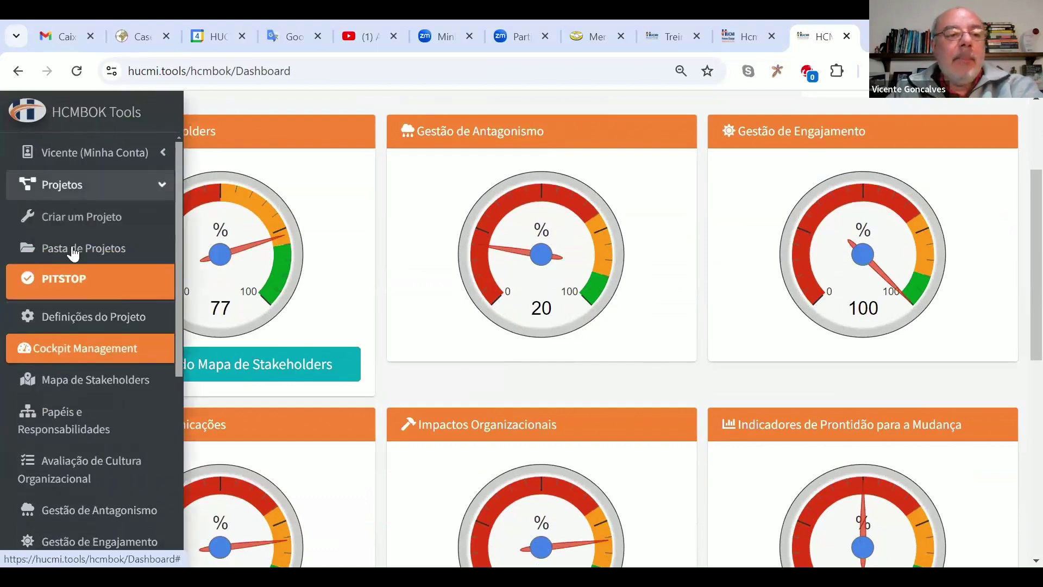
{"action": "scroll", "coordinate": [597, 400], "scroll_direction": "down", "scroll_amount": 4}
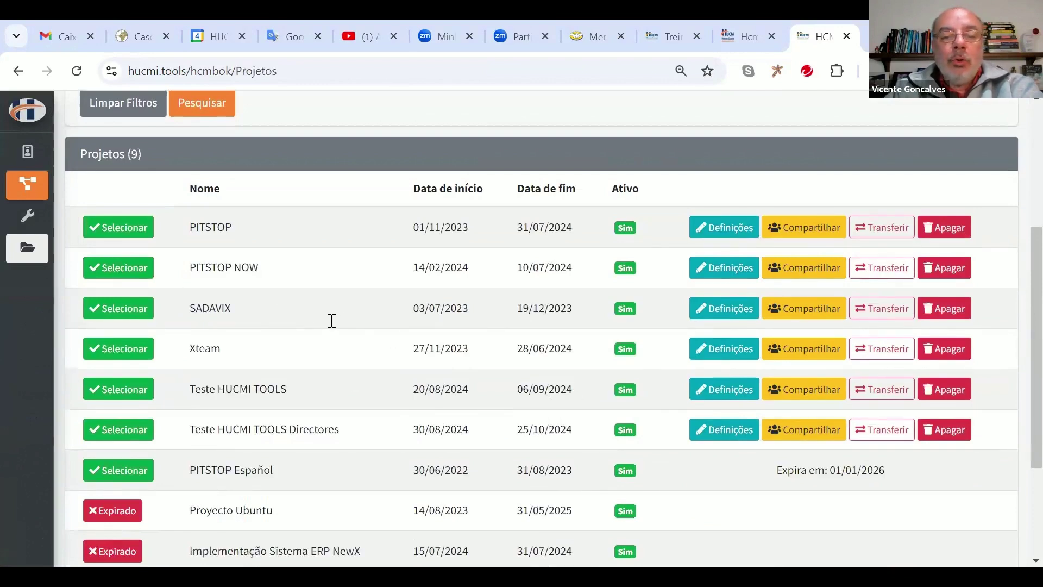
{"action": "scroll", "coordinate": [332, 321], "scroll_direction": "down", "scroll_amount": 2}
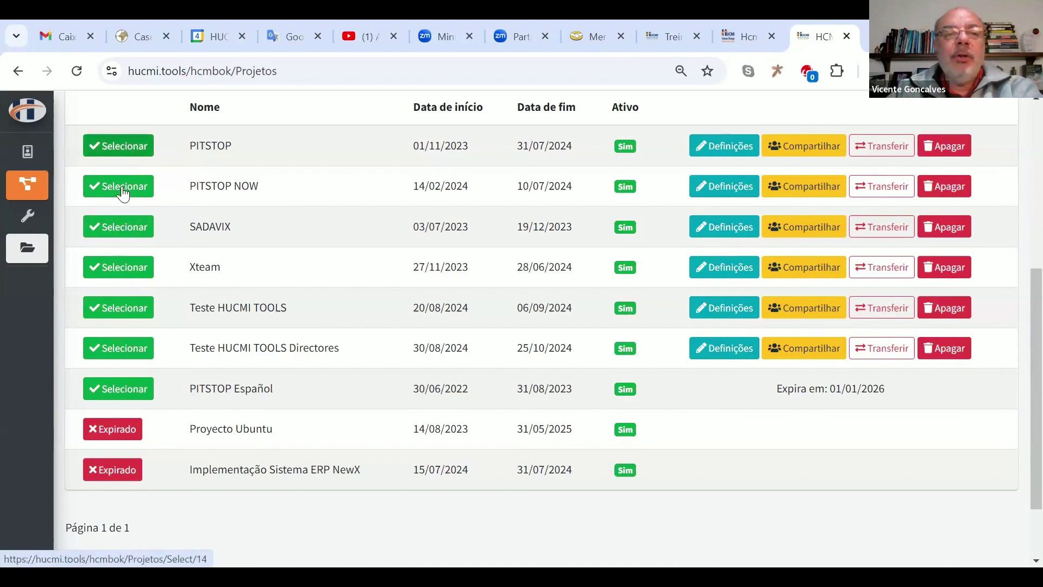
{"action": "left_click", "coordinate": [131, 150]}
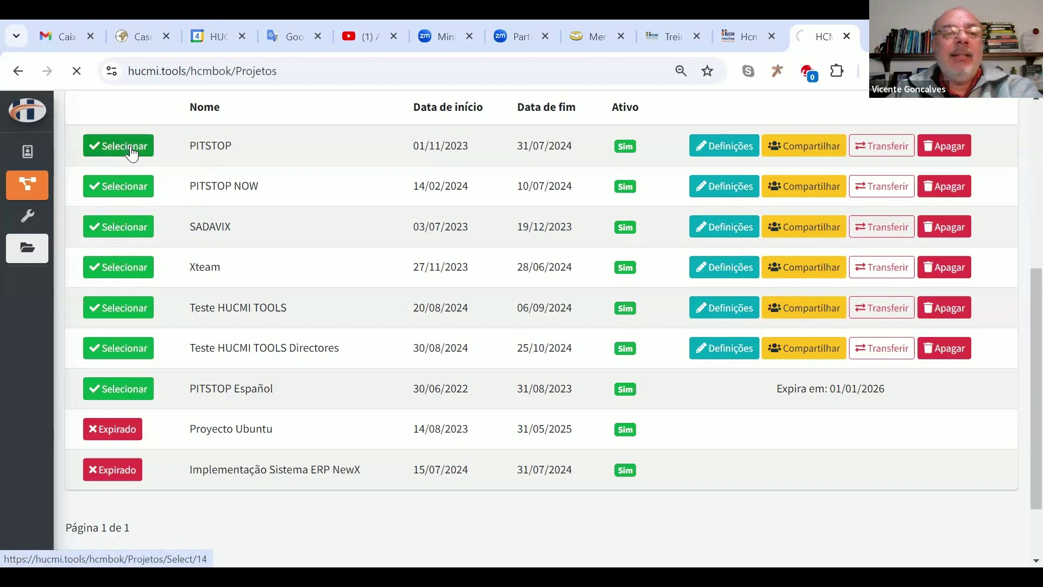
Step: Open the PITSTOP project's stakeholder map (Mapa de Stakeholders) and bring the stakeholder list into view
{"action": "scroll", "coordinate": [102, 255], "scroll_direction": "down", "scroll_amount": 4}
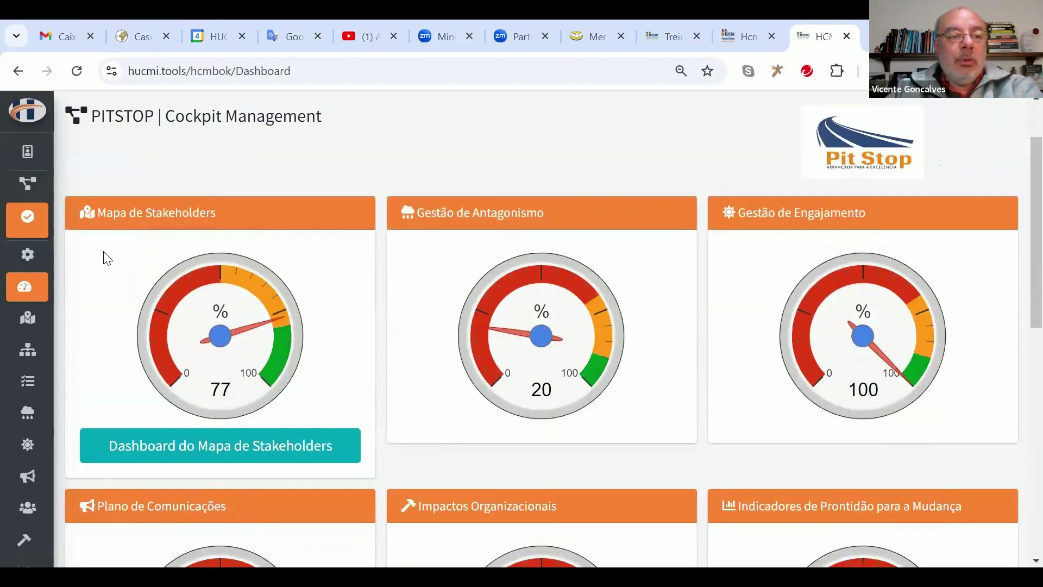
{"action": "mouse_move", "coordinate": [40, 246]}
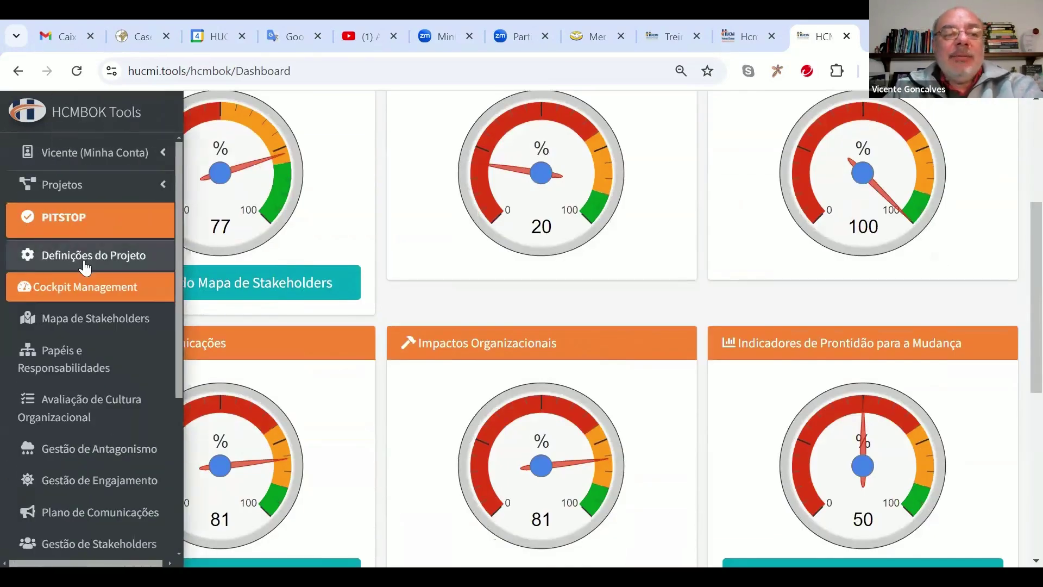
{"action": "left_click", "coordinate": [102, 325]}
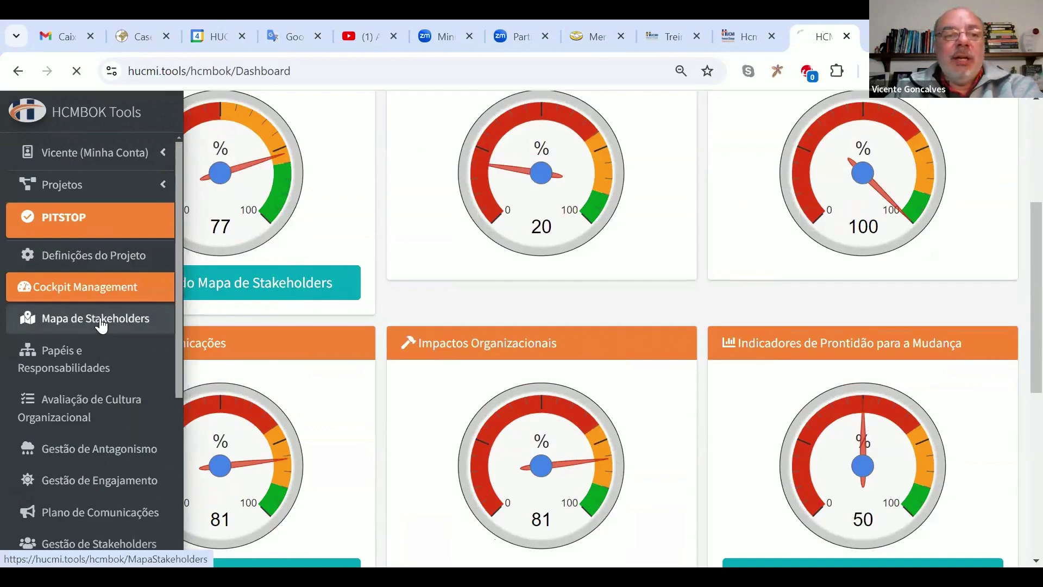
{"action": "scroll", "coordinate": [515, 332], "scroll_direction": "down", "scroll_amount": 3}
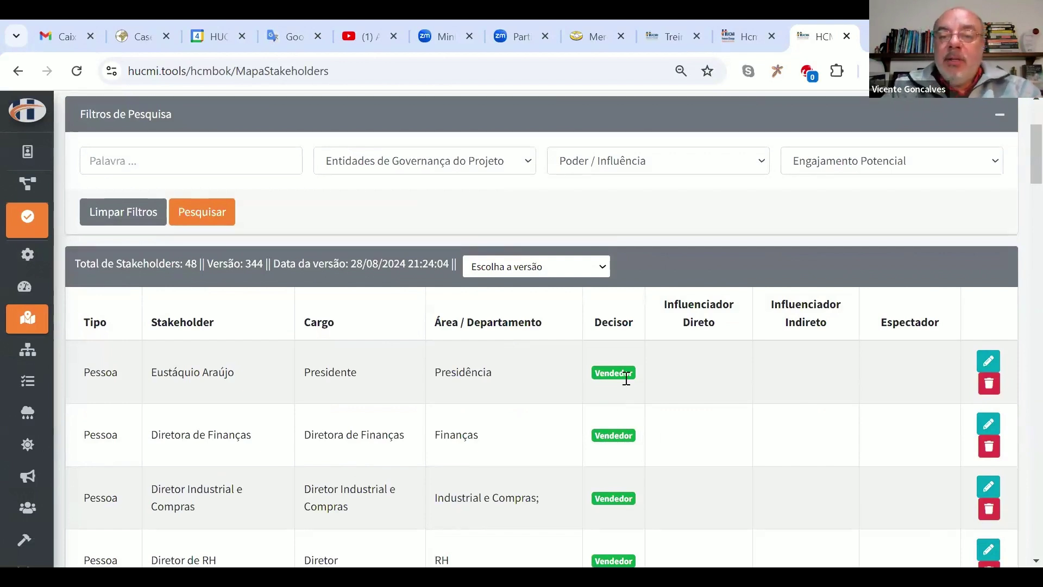
Step: Check the Engajamento Potencial filter options and highlight the stakeholder table's headings from Decisor to Espectador
{"action": "left_click", "coordinate": [943, 163]}
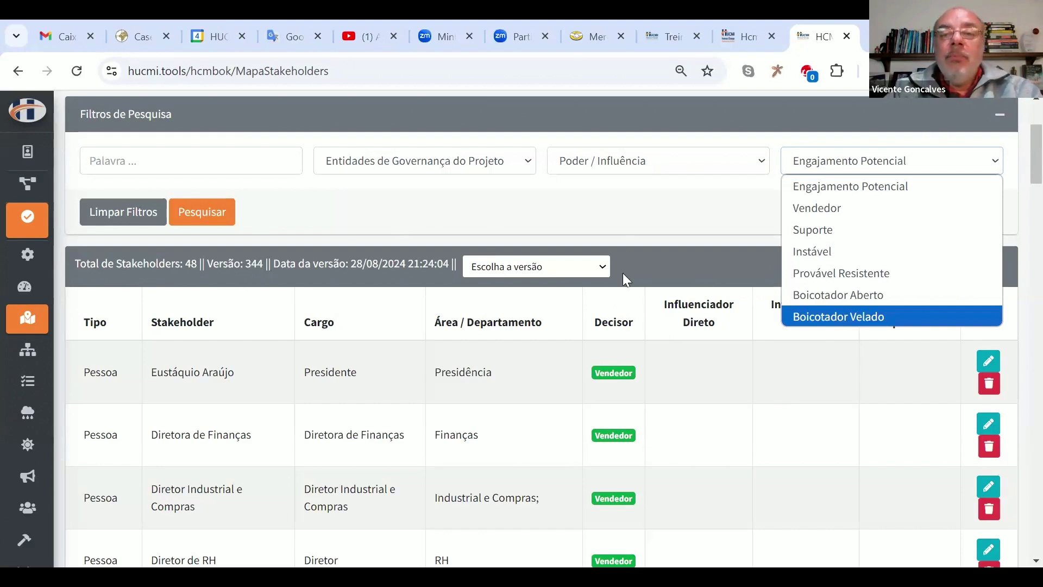
{"action": "left_click", "coordinate": [689, 333]}
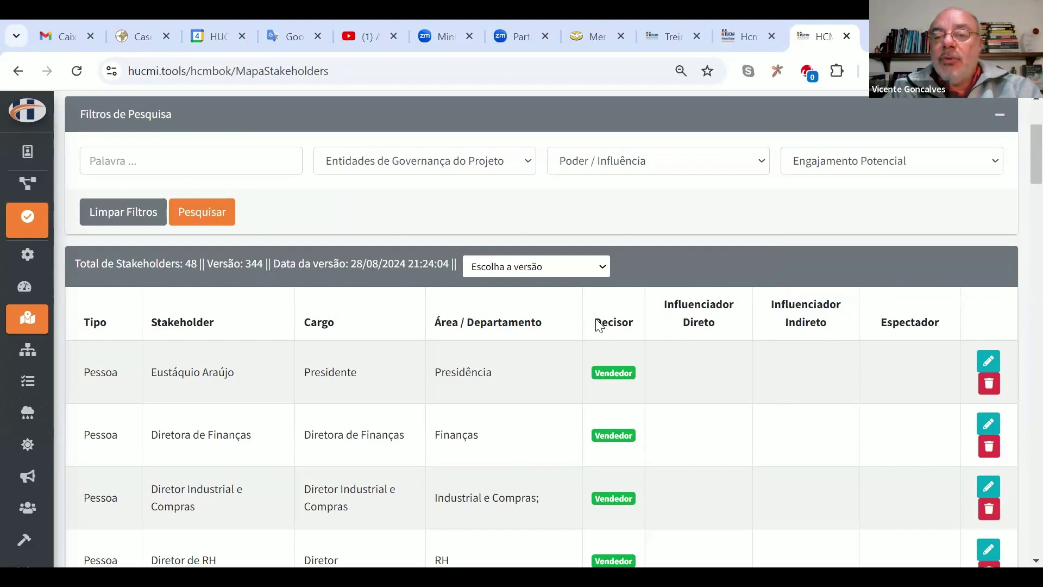
{"action": "left_click_drag", "start_coordinate": [594, 325], "coordinate": [924, 334]}
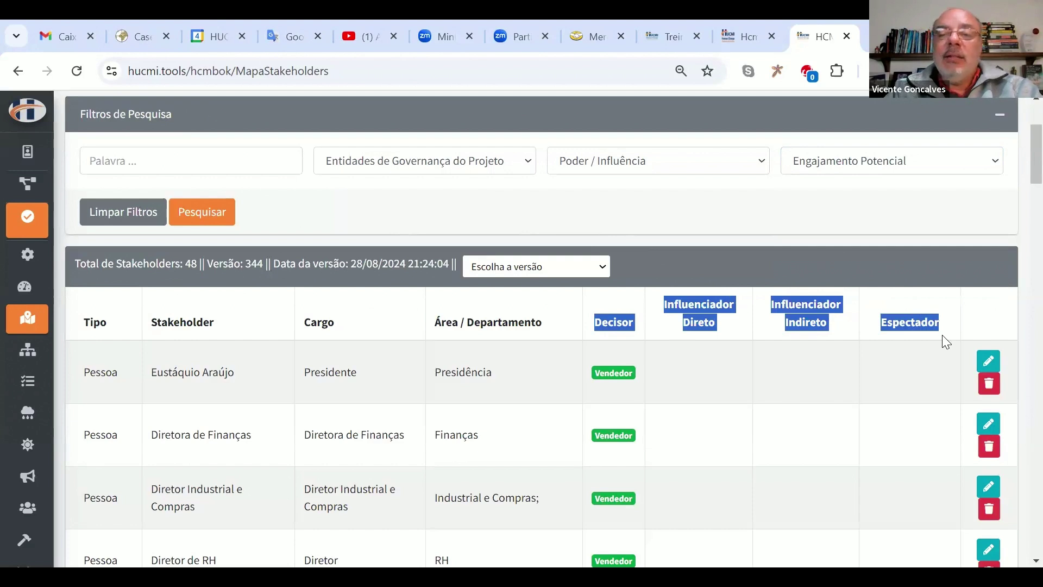
{"action": "left_click", "coordinate": [644, 333]}
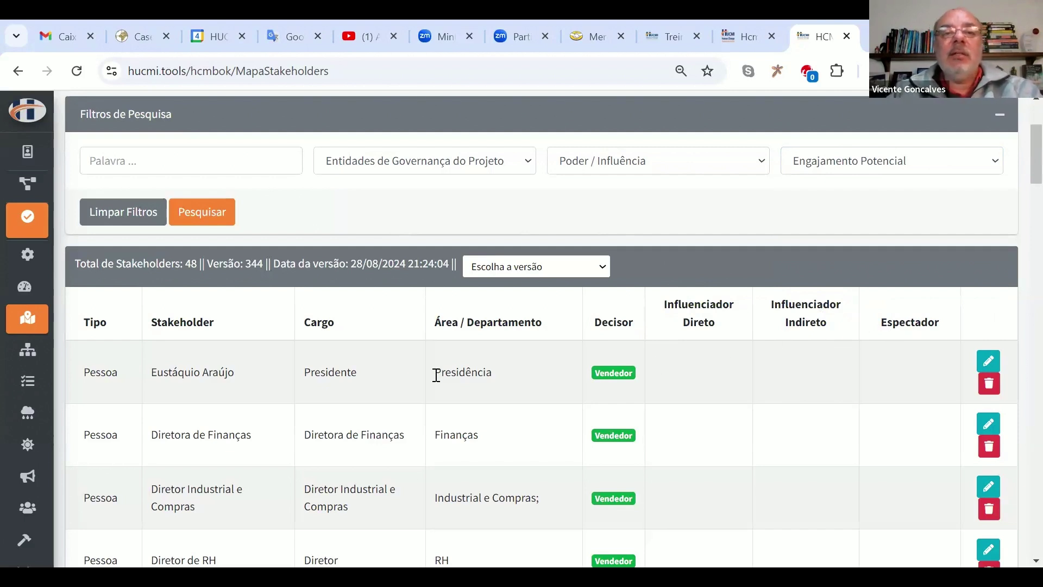
Step: Open the organizational culture assessment (Avaliação de Cultura Organizacional) and dismiss its save reminder
{"action": "mouse_move", "coordinate": [33, 297]}
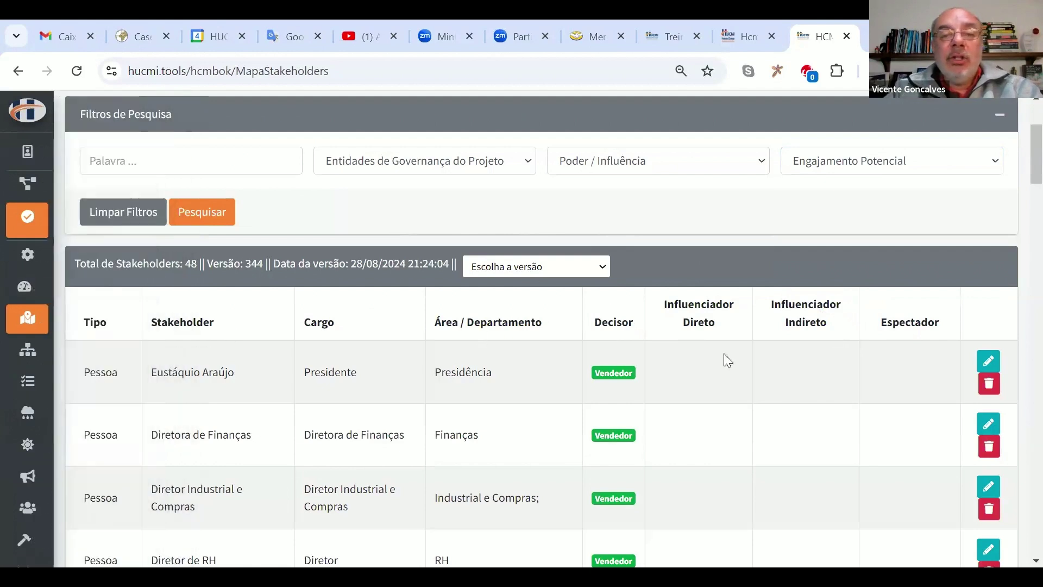
{"action": "mouse_move", "coordinate": [48, 326]}
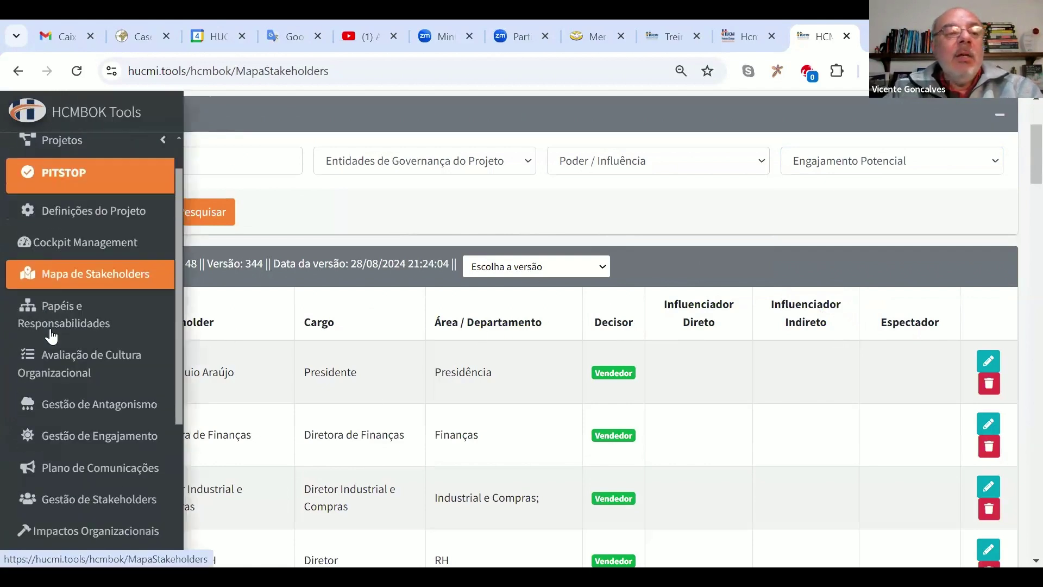
{"action": "scroll", "coordinate": [52, 335], "scroll_direction": "down", "scroll_amount": 1}
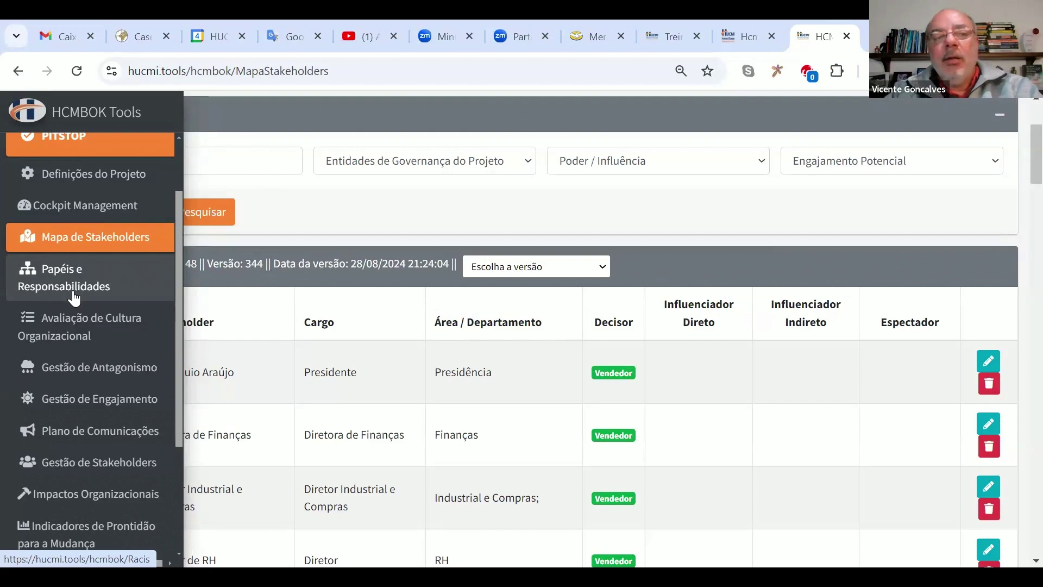
{"action": "left_click", "coordinate": [80, 324]}
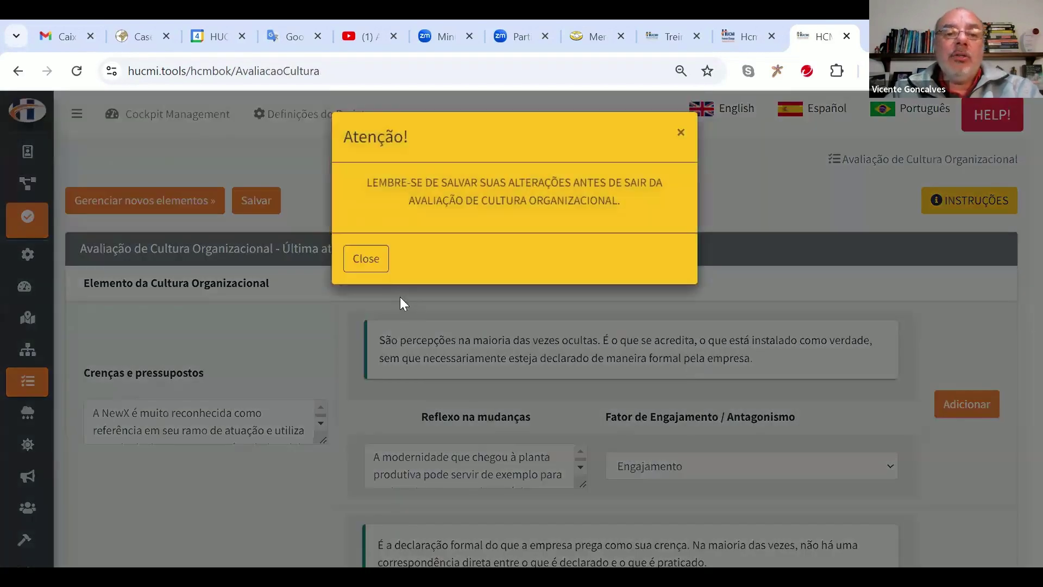
{"action": "left_click", "coordinate": [366, 258]}
Step: Examine the culture assessment's elements from Crenças e pressupostos to Práticas de gestão de pessoas, including their change impacts and engagement or antagonism factors
{"action": "scroll", "coordinate": [358, 288], "scroll_direction": "down", "scroll_amount": 3}
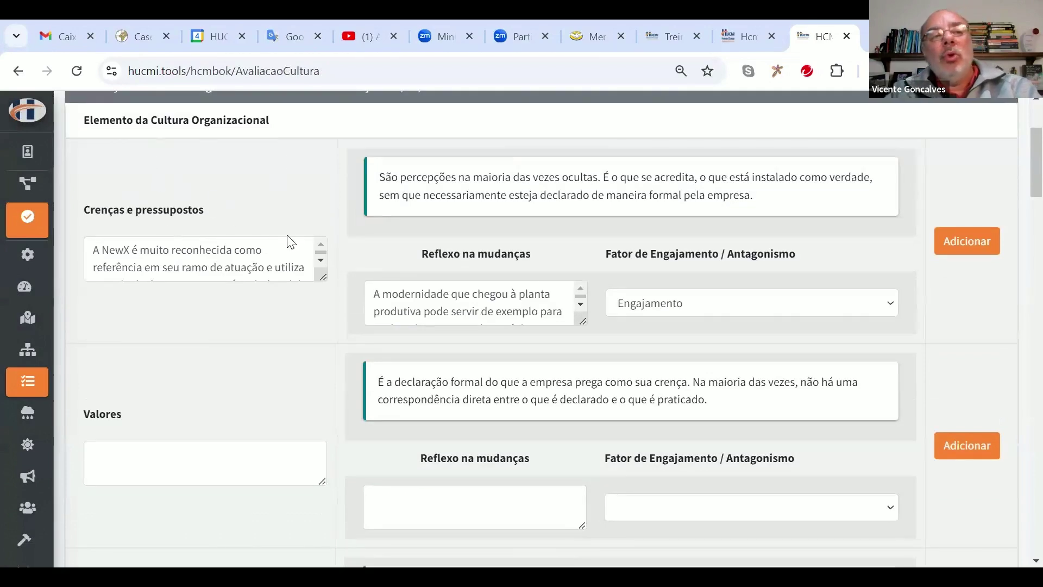
{"action": "scroll", "coordinate": [208, 328], "scroll_direction": "down", "scroll_amount": 5}
{"action": "scroll", "coordinate": [210, 338], "scroll_direction": "down", "scroll_amount": 4}
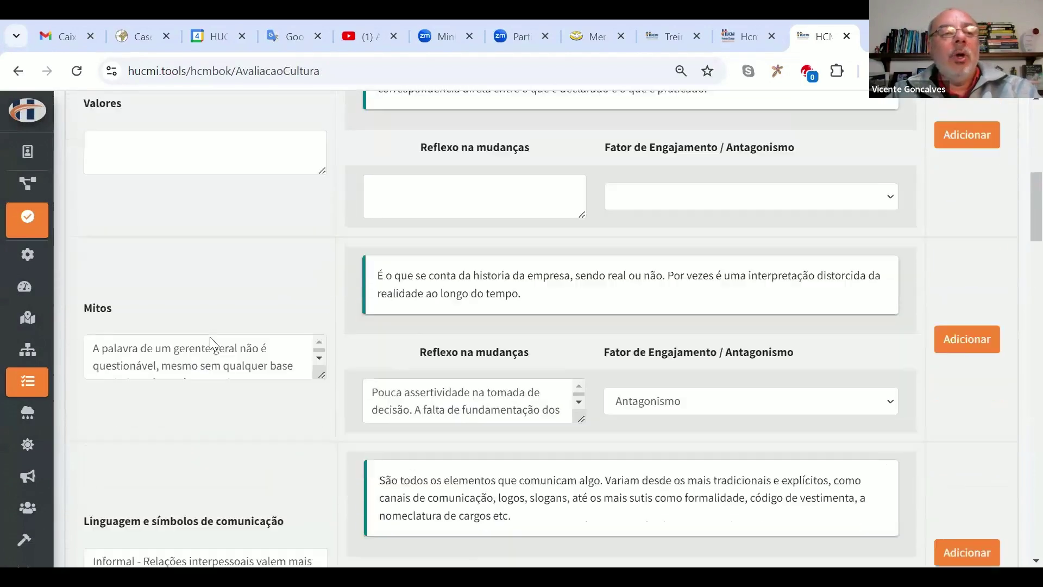
{"action": "scroll", "coordinate": [185, 284], "scroll_direction": "down", "scroll_amount": 8}
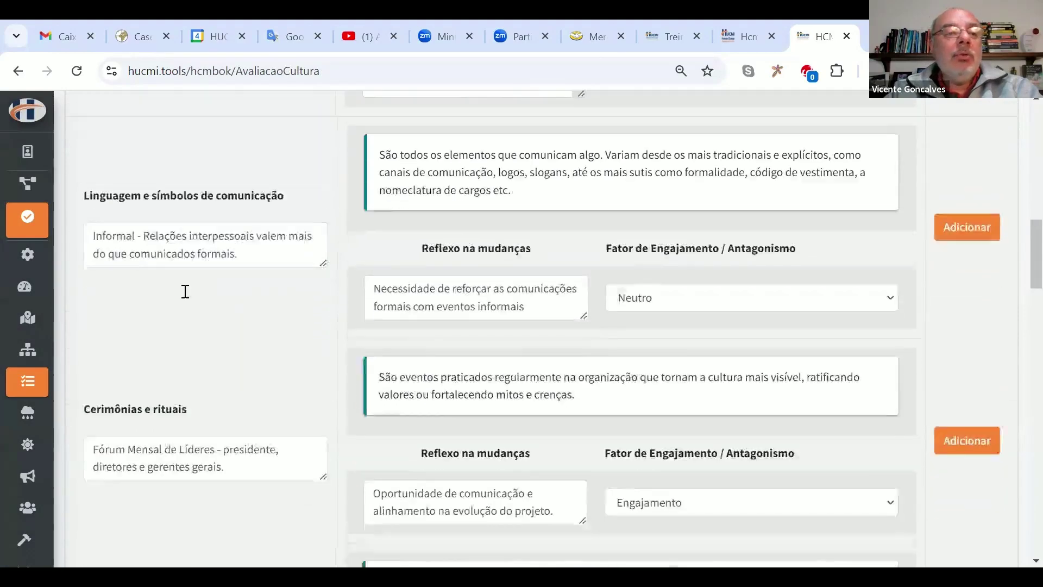
{"action": "scroll", "coordinate": [186, 294], "scroll_direction": "down", "scroll_amount": 8}
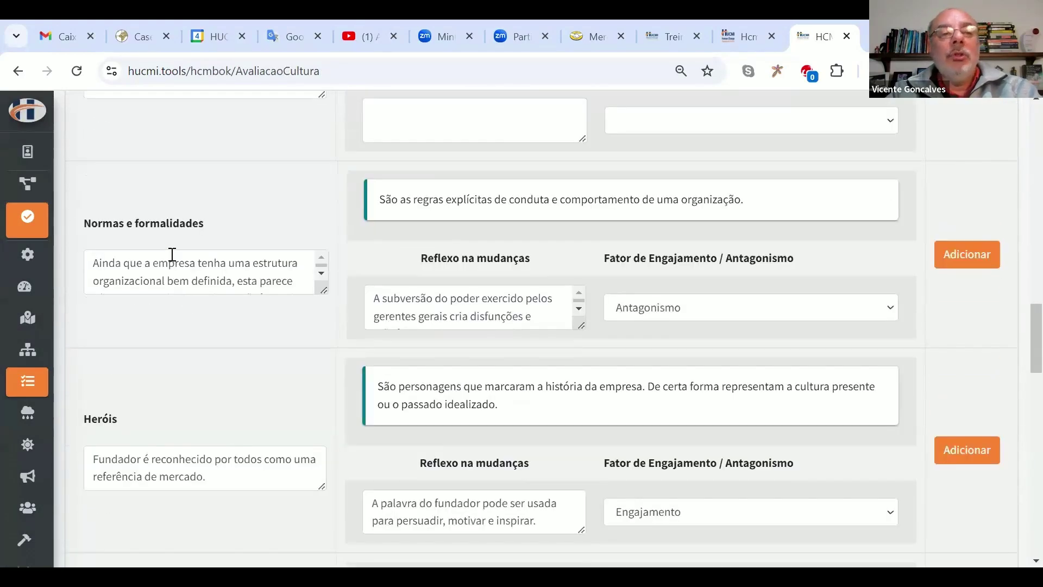
{"action": "scroll", "coordinate": [201, 286], "scroll_direction": "down", "scroll_amount": 5}
{"action": "scroll", "coordinate": [199, 299], "scroll_direction": "down", "scroll_amount": 3}
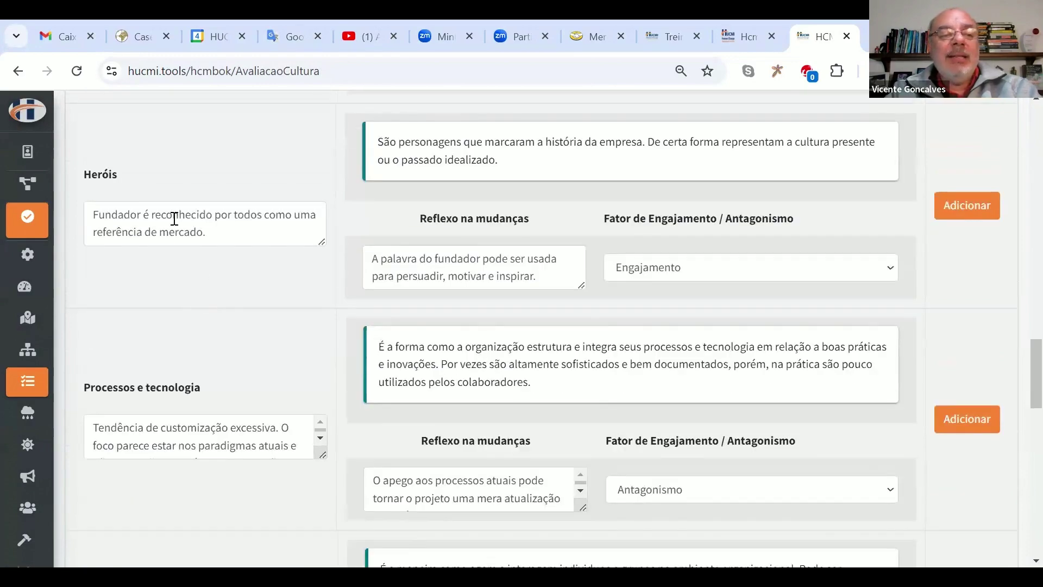
{"action": "scroll", "coordinate": [193, 265], "scroll_direction": "down", "scroll_amount": 2}
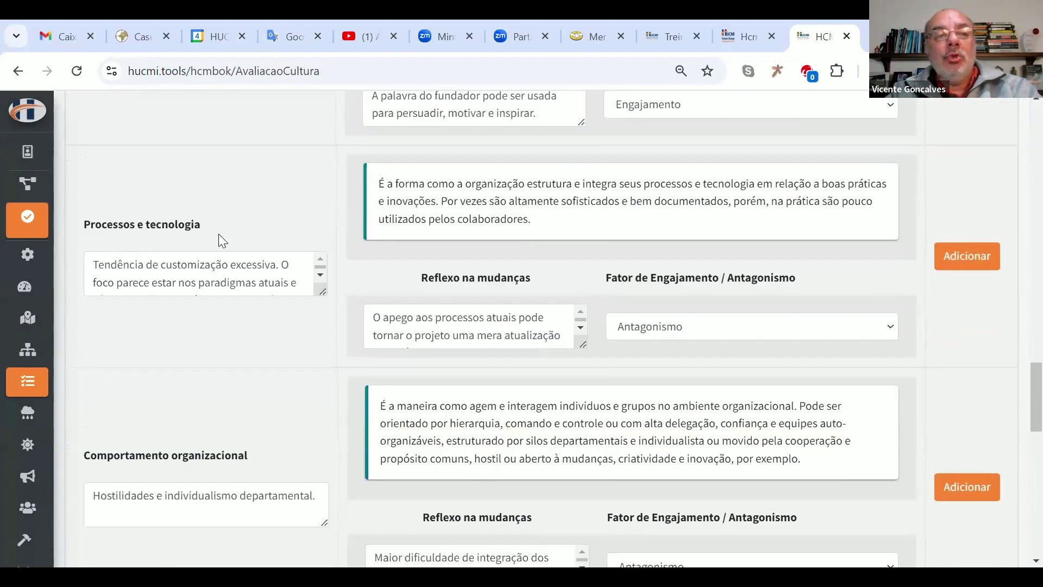
{"action": "scroll", "coordinate": [219, 299], "scroll_direction": "down", "scroll_amount": 4}
{"action": "scroll", "coordinate": [218, 302], "scroll_direction": "down", "scroll_amount": 2}
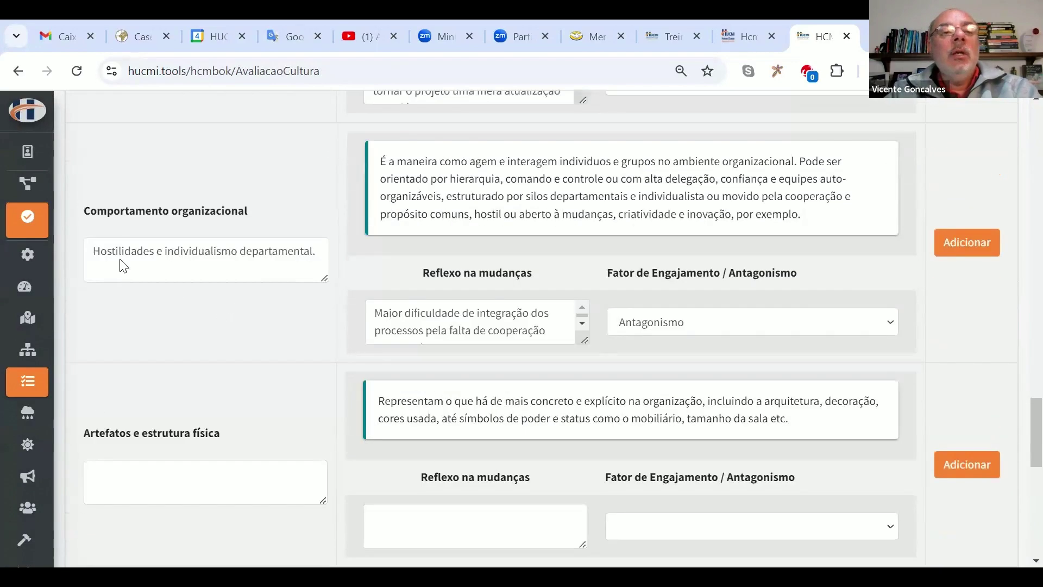
{"action": "scroll", "coordinate": [265, 318], "scroll_direction": "down", "scroll_amount": 6}
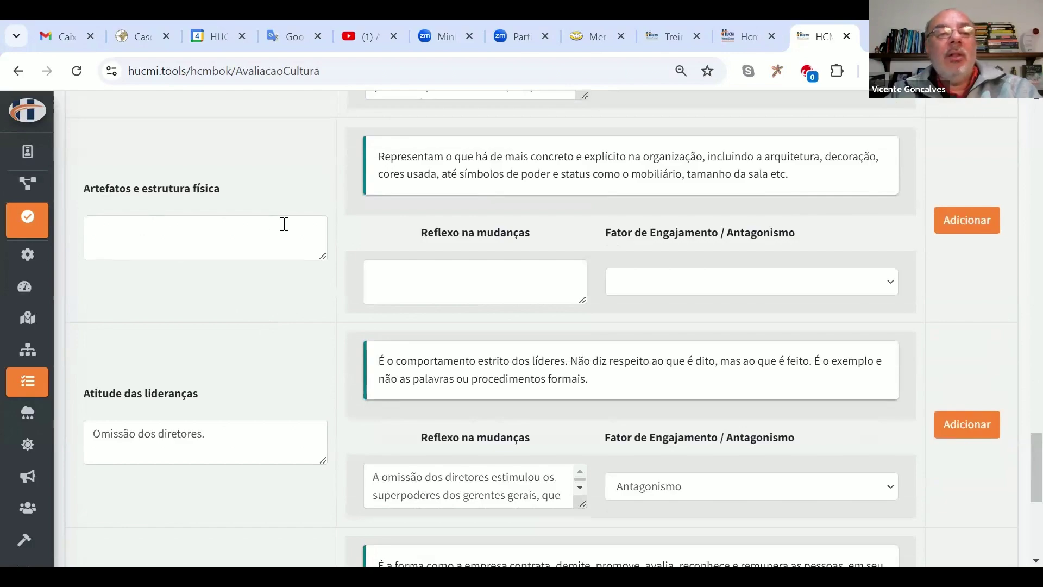
{"action": "scroll", "coordinate": [261, 317], "scroll_direction": "down", "scroll_amount": 6}
{"action": "scroll", "coordinate": [263, 337], "scroll_direction": "up", "scroll_amount": 20}
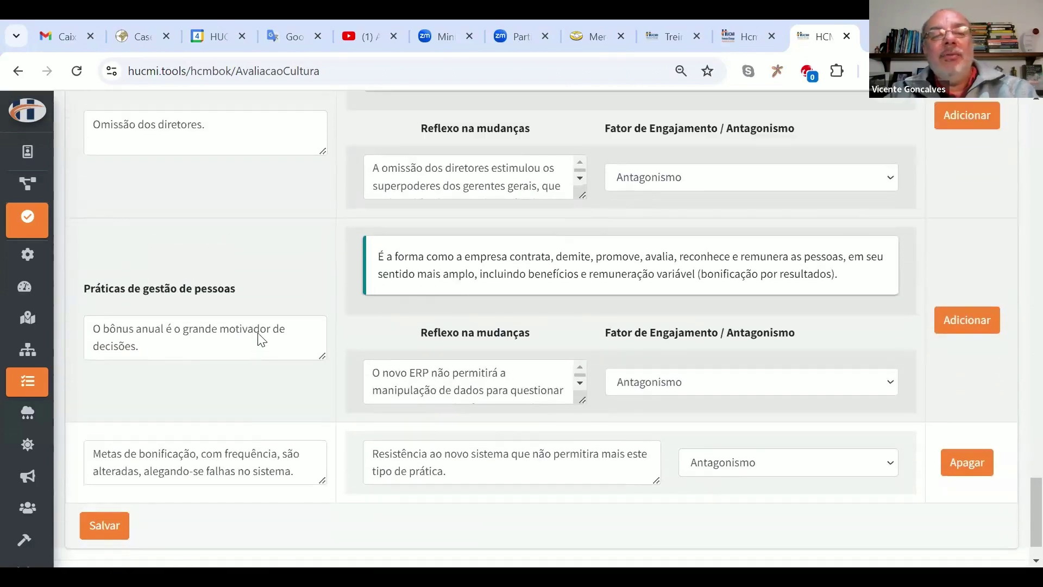
{"action": "scroll", "coordinate": [311, 299], "scroll_direction": "up", "scroll_amount": 15}
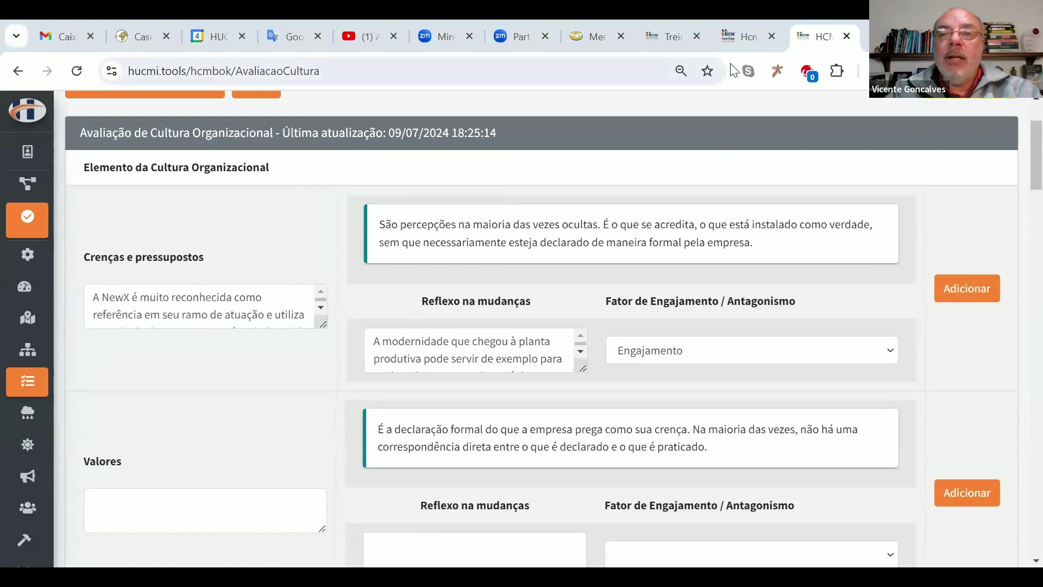
Step: Reach the HCMBOK Tools website through the Change Management Tools link on hucmi.com and review its Standard plans and prices
{"action": "left_click", "coordinate": [749, 34]}
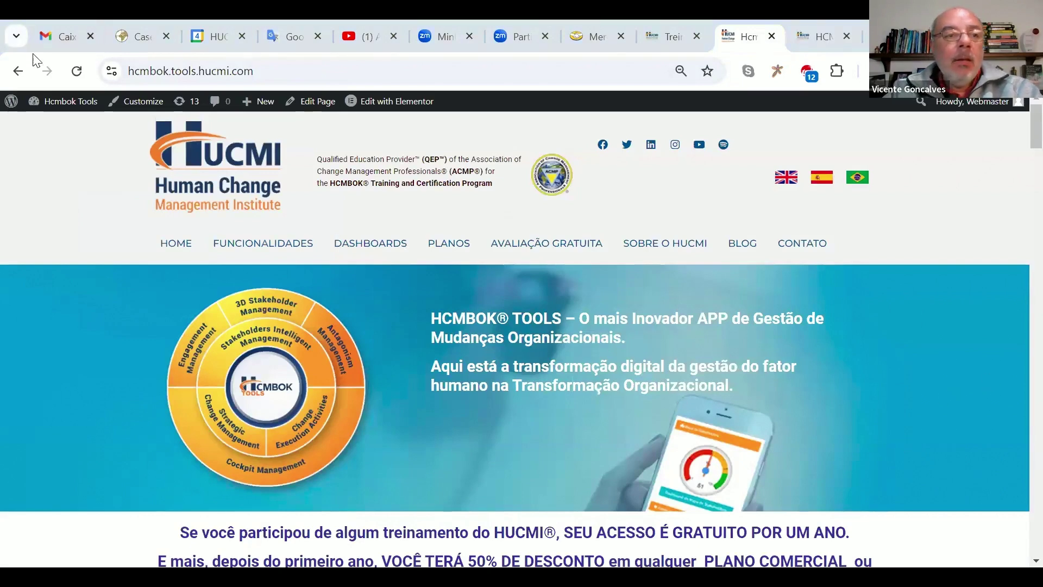
{"action": "left_click", "coordinate": [19, 72]}
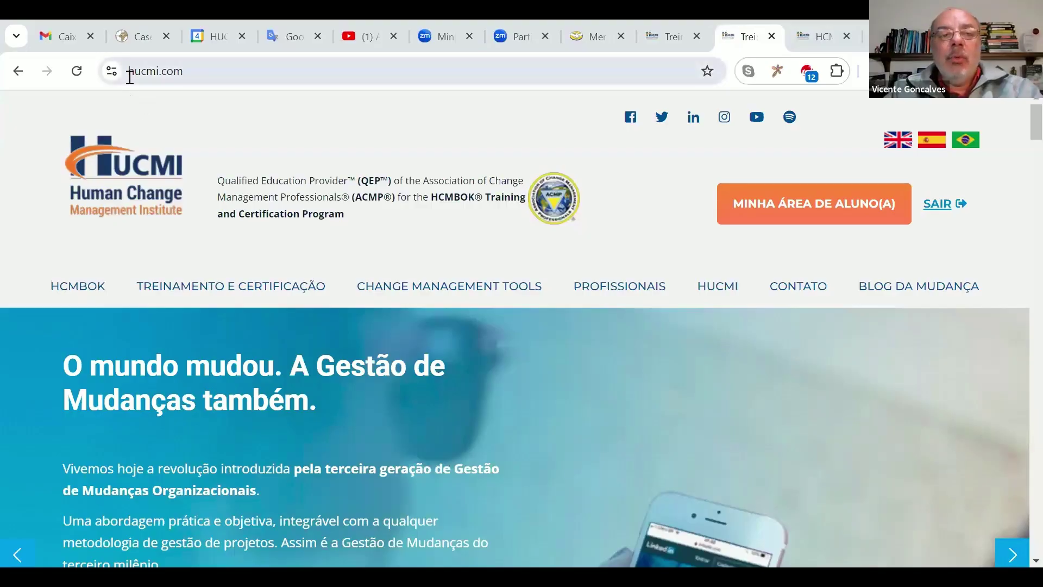
{"action": "left_click", "coordinate": [482, 291]}
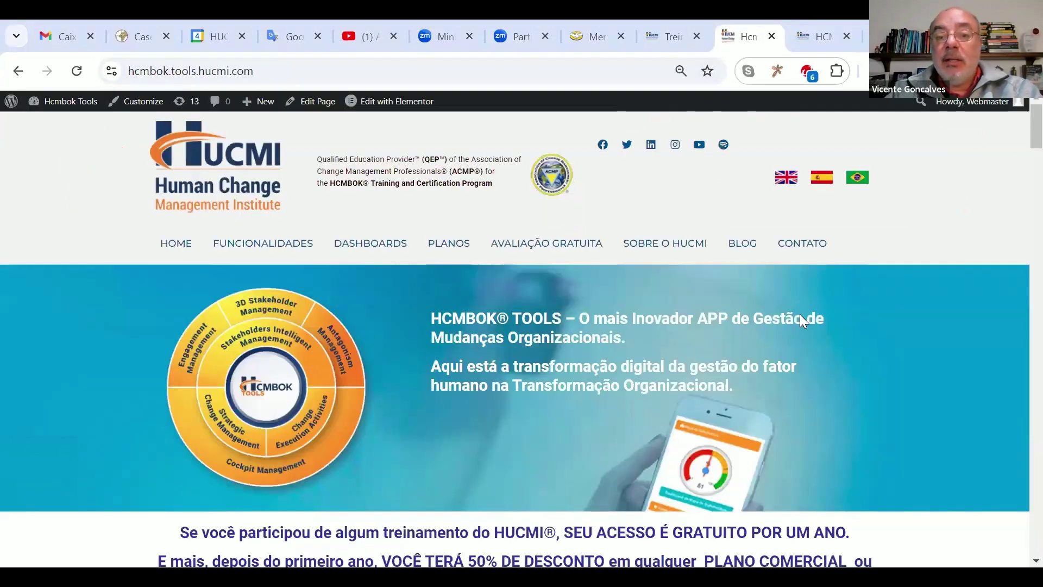
{"action": "scroll", "coordinate": [798, 332], "scroll_direction": "down", "scroll_amount": 15}
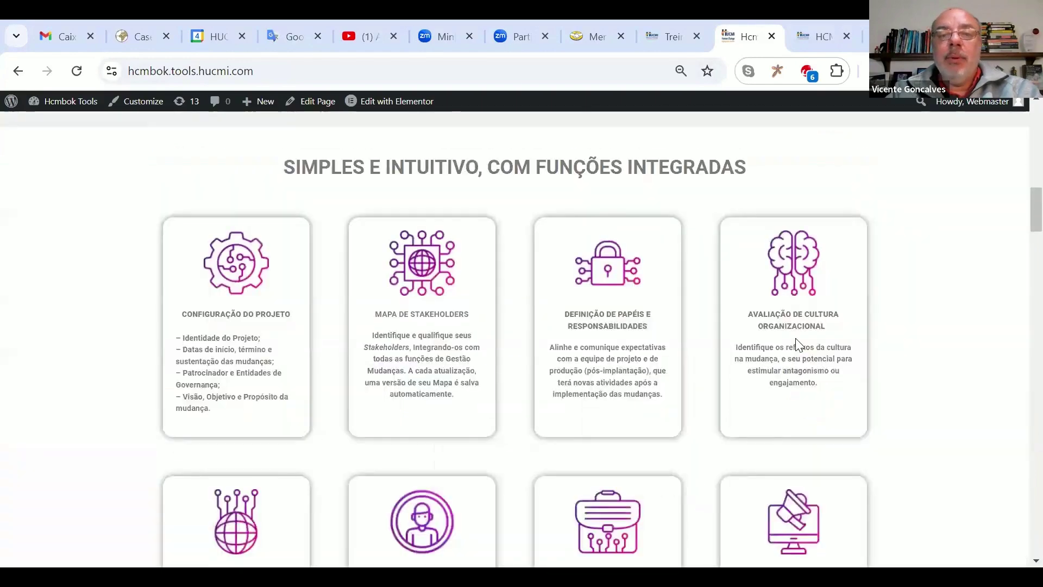
{"action": "scroll", "coordinate": [798, 345], "scroll_direction": "down", "scroll_amount": 20}
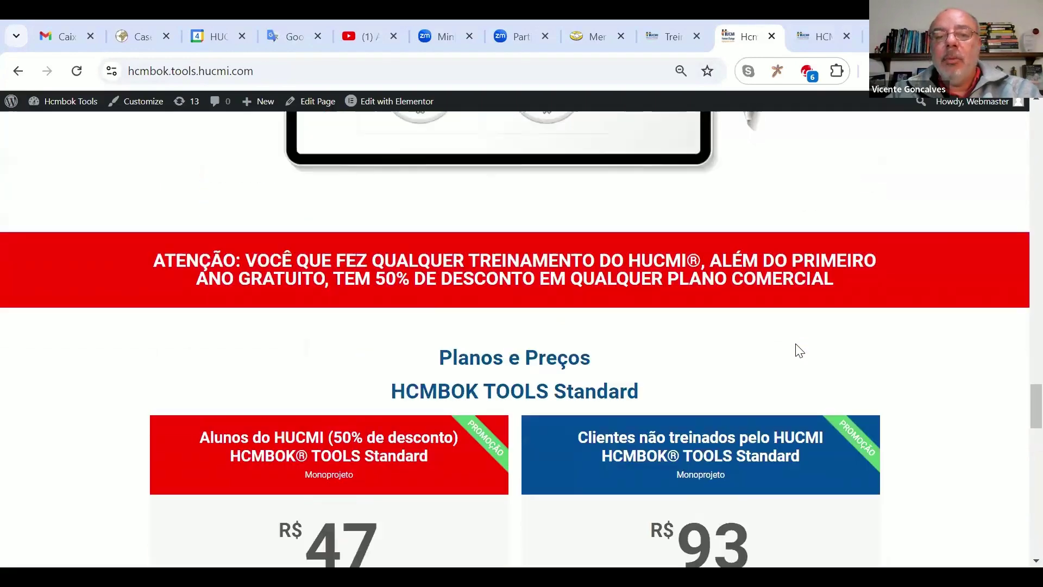
{"action": "scroll", "coordinate": [797, 350], "scroll_direction": "up", "scroll_amount": 1}
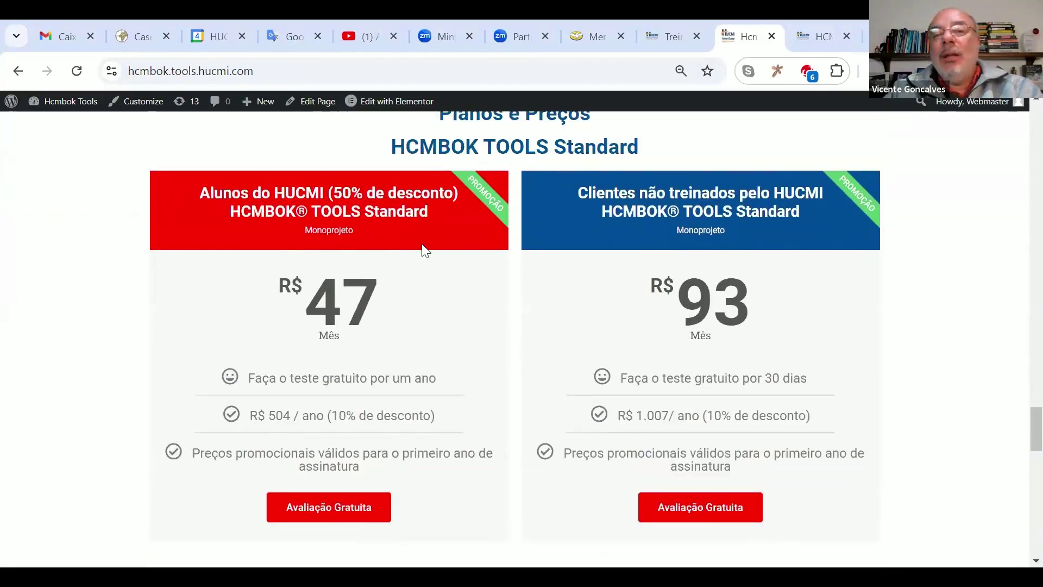
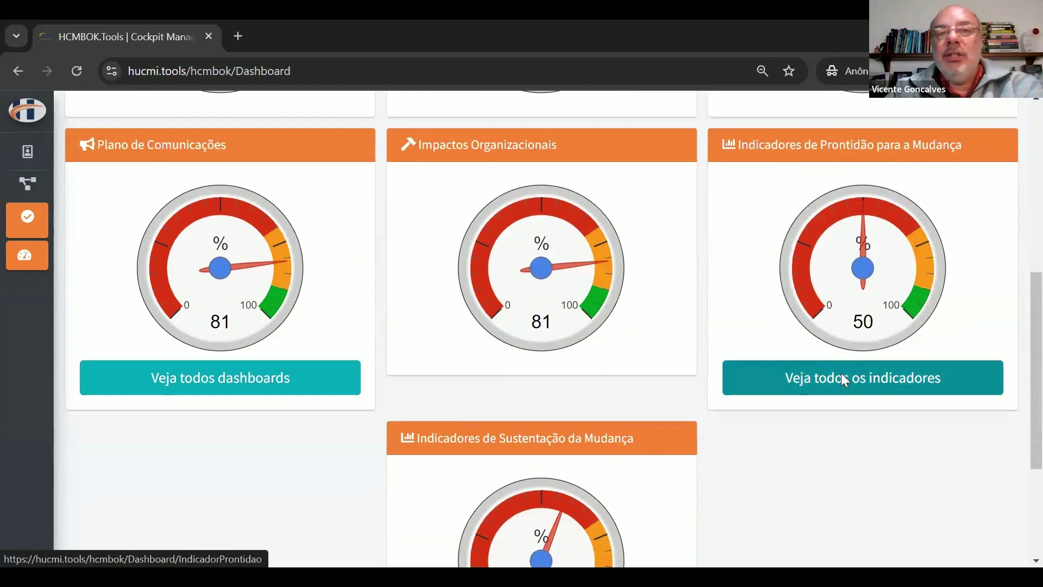
Step: Review the PITSTOP Cockpit Management gauges and the project functions available to the account in the private browser window
{"action": "scroll", "coordinate": [815, 357], "scroll_direction": "up", "scroll_amount": 7}
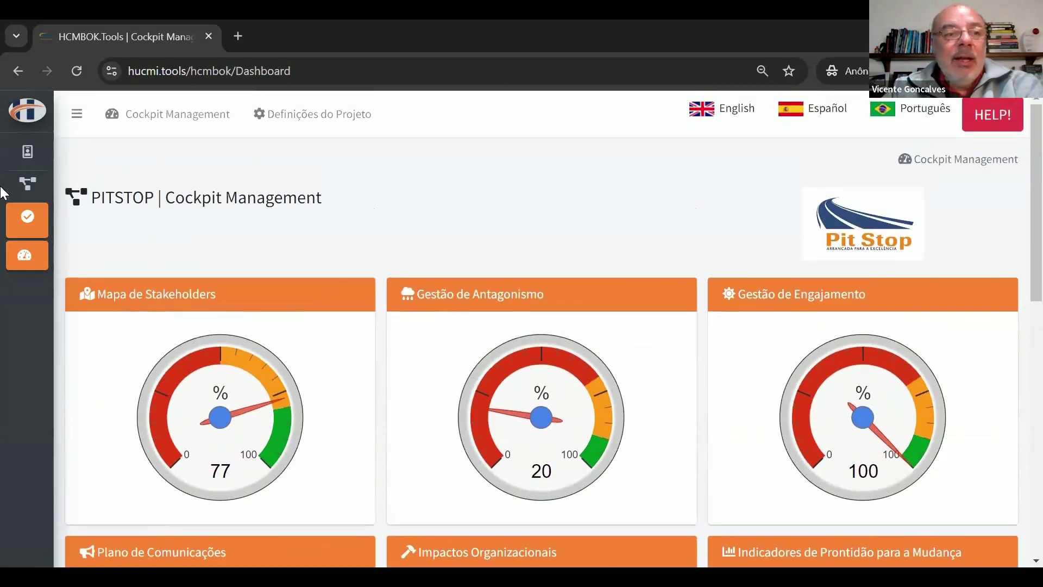
{"action": "mouse_move", "coordinate": [46, 241]}
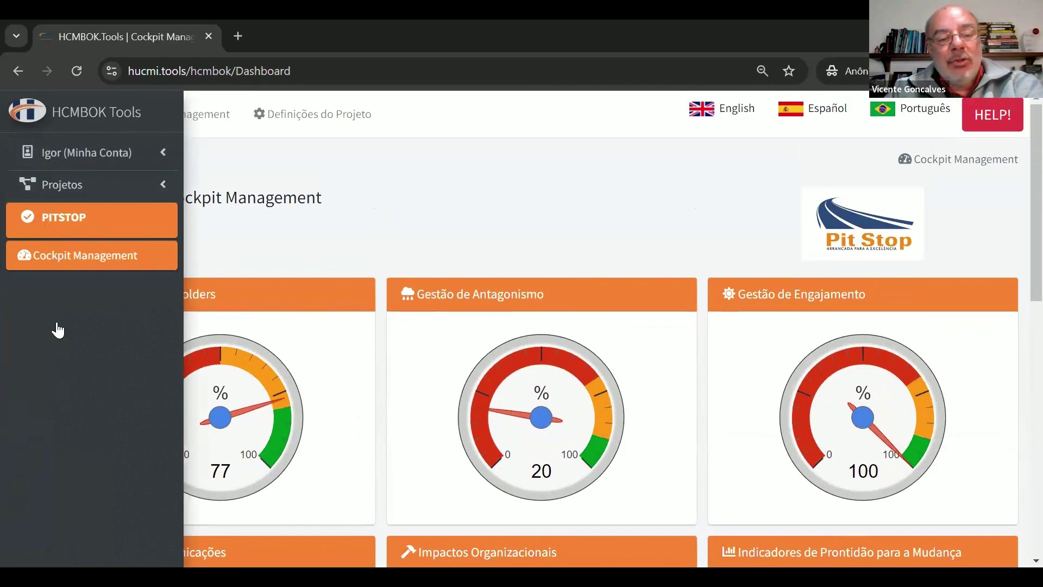
{"action": "scroll", "coordinate": [594, 293], "scroll_direction": "down", "scroll_amount": 10}
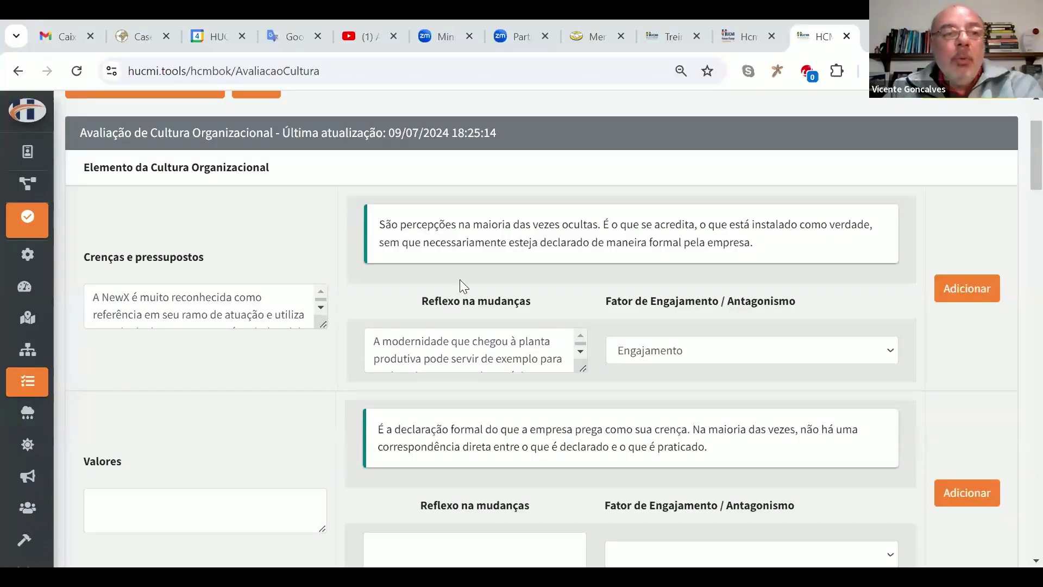
Step: Enlarge the Crenças e pressupostos description and its Reflexo na mudanças text for reading, and highlight the whole description
{"action": "scroll", "coordinate": [460, 279], "scroll_direction": "up", "scroll_amount": 3}
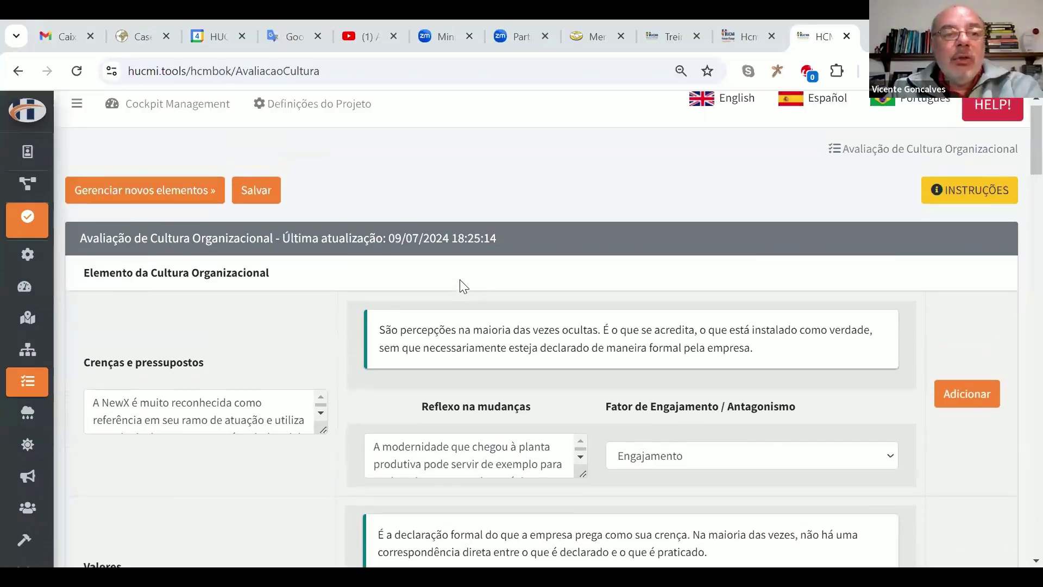
{"action": "scroll", "coordinate": [323, 279], "scroll_direction": "down", "scroll_amount": 3}
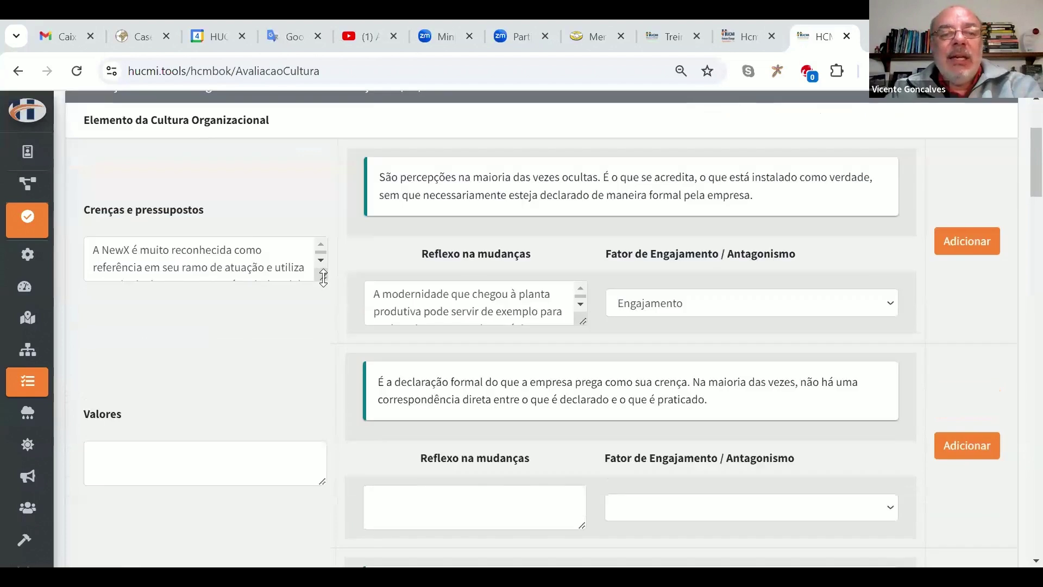
{"action": "left_click_drag", "start_coordinate": [323, 278], "coordinate": [315, 311]}
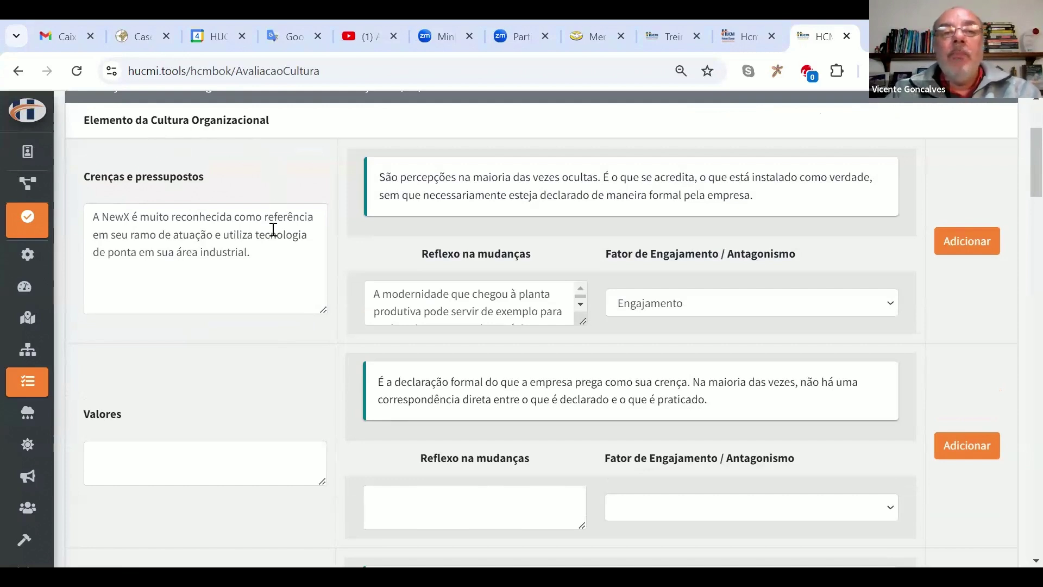
{"action": "left_click_drag", "start_coordinate": [273, 256], "coordinate": [75, 222]}
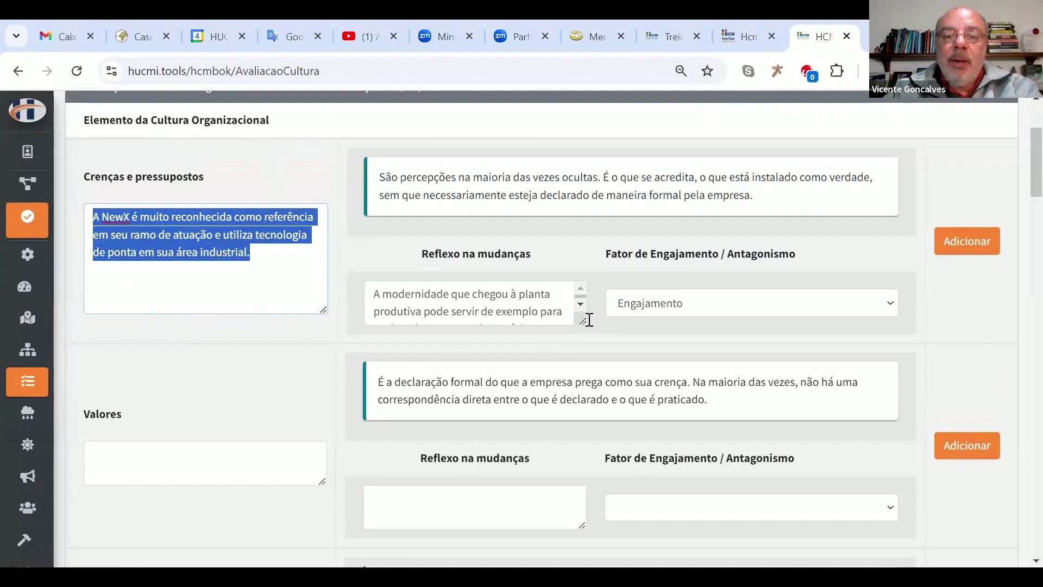
{"action": "left_click_drag", "start_coordinate": [583, 319], "coordinate": [587, 370]}
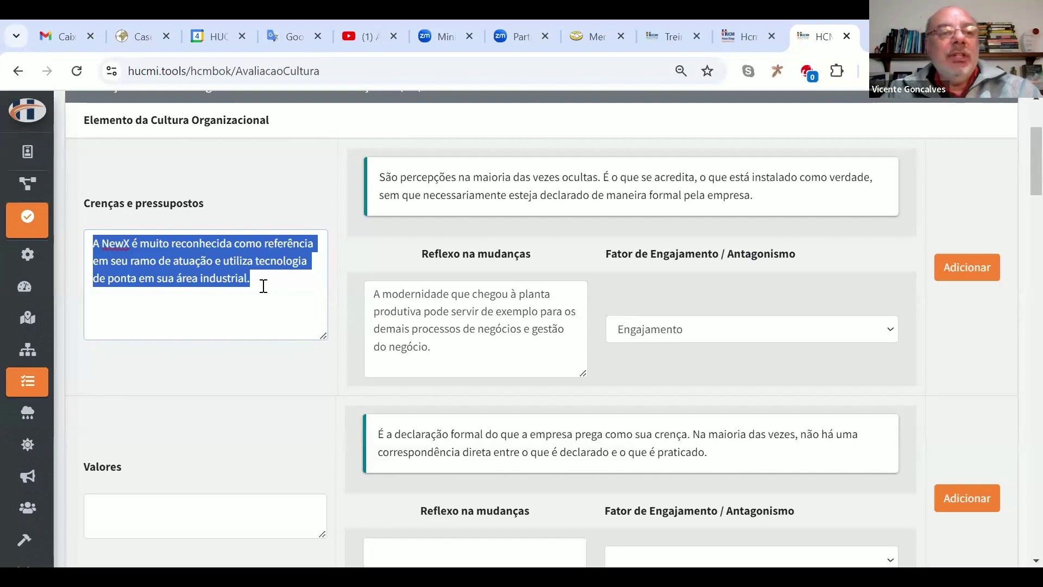
Step: Insert "sua área industrial." after "tecnologia de ponta" in the Crenças e pressupostos description
{"action": "left_click_drag", "start_coordinate": [263, 286], "coordinate": [165, 300]}
{"action": "type", "text": "sua área industrial."}
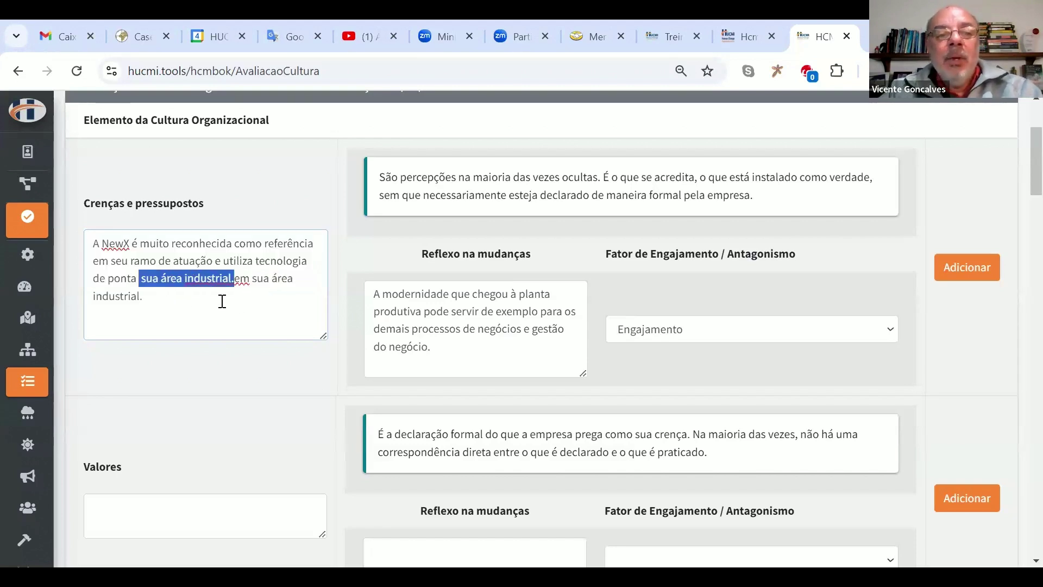
{"action": "left_click", "coordinate": [222, 300]}
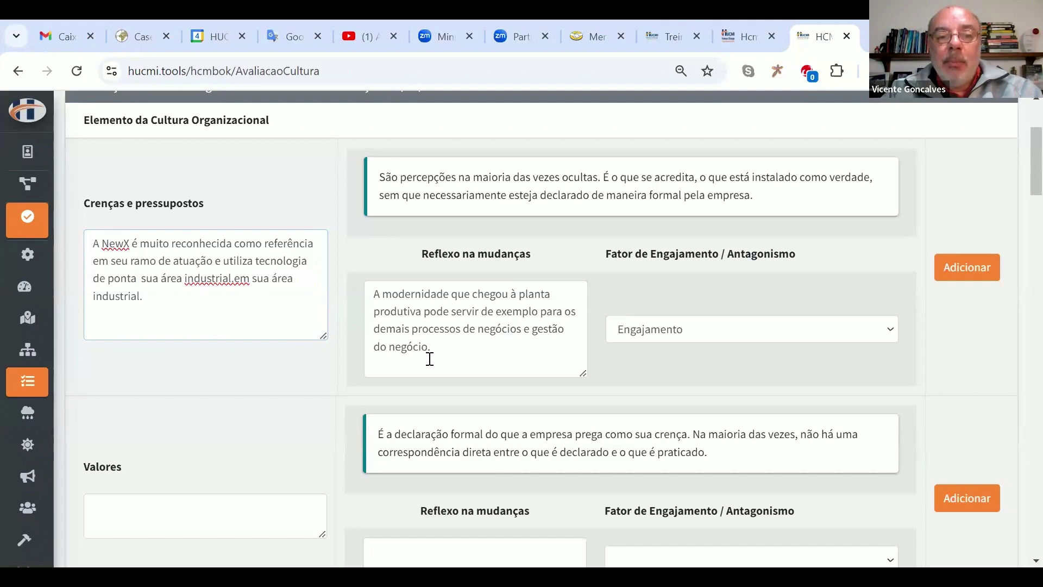
Step: Highlight the Reflexo na mudanças text of Crenças e pressupostos and enlarge the Mitos description and change impact for reading
{"action": "left_click_drag", "start_coordinate": [507, 347], "coordinate": [372, 291]}
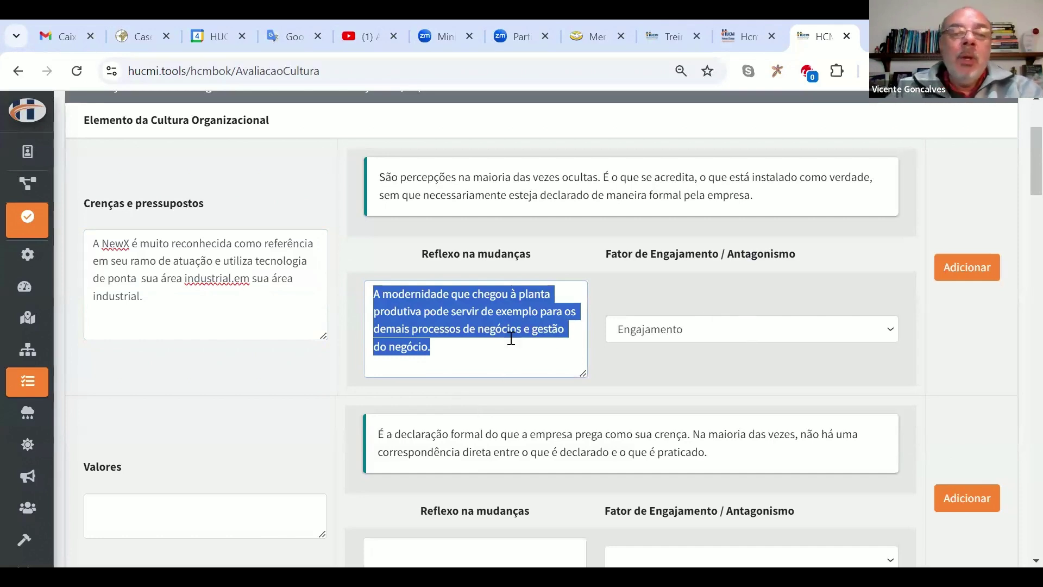
{"action": "scroll", "coordinate": [168, 377], "scroll_direction": "down", "scroll_amount": 7}
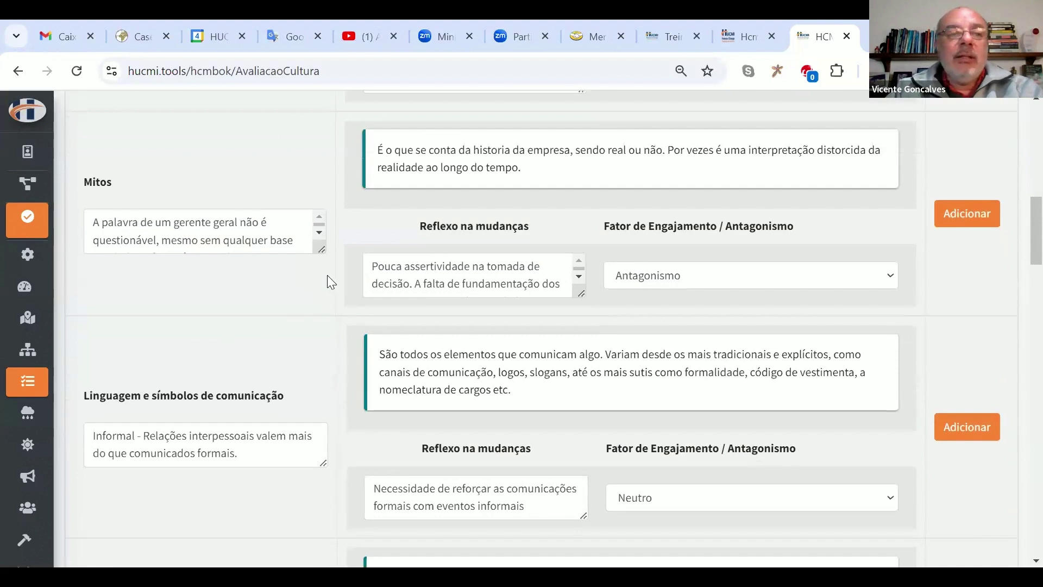
{"action": "left_click_drag", "start_coordinate": [321, 249], "coordinate": [321, 283]}
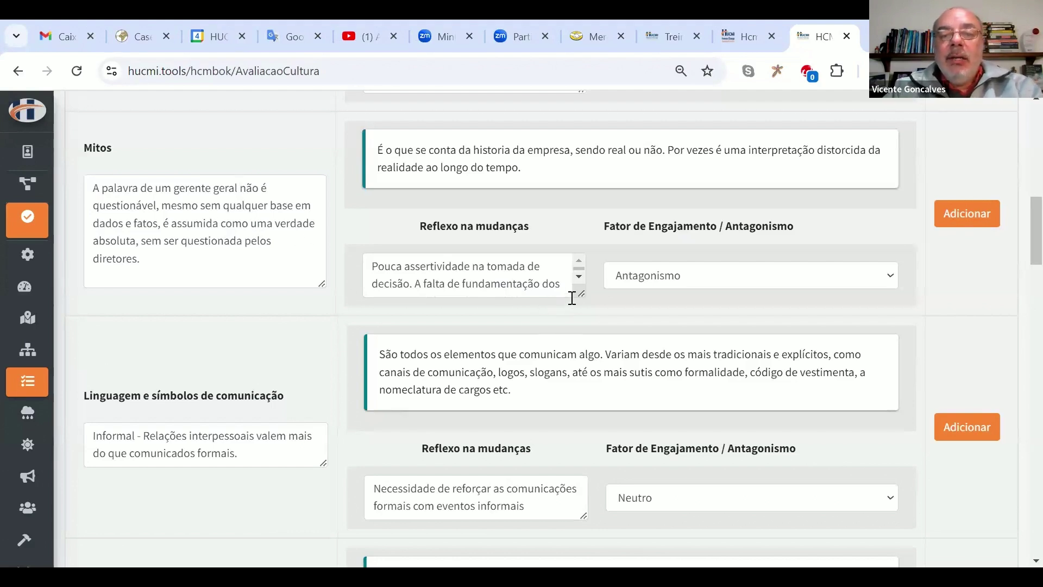
{"action": "left_click_drag", "start_coordinate": [582, 292], "coordinate": [575, 366]}
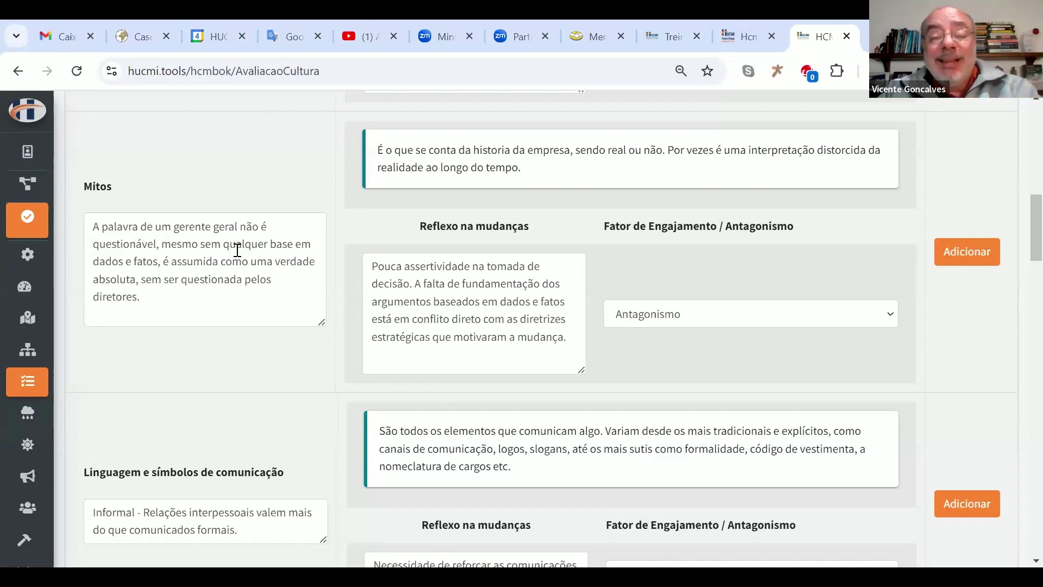
Step: Open the project's antagonism management (Gestão de Antagonismo) and dismiss its save reminder
{"action": "mouse_move", "coordinate": [22, 282]}
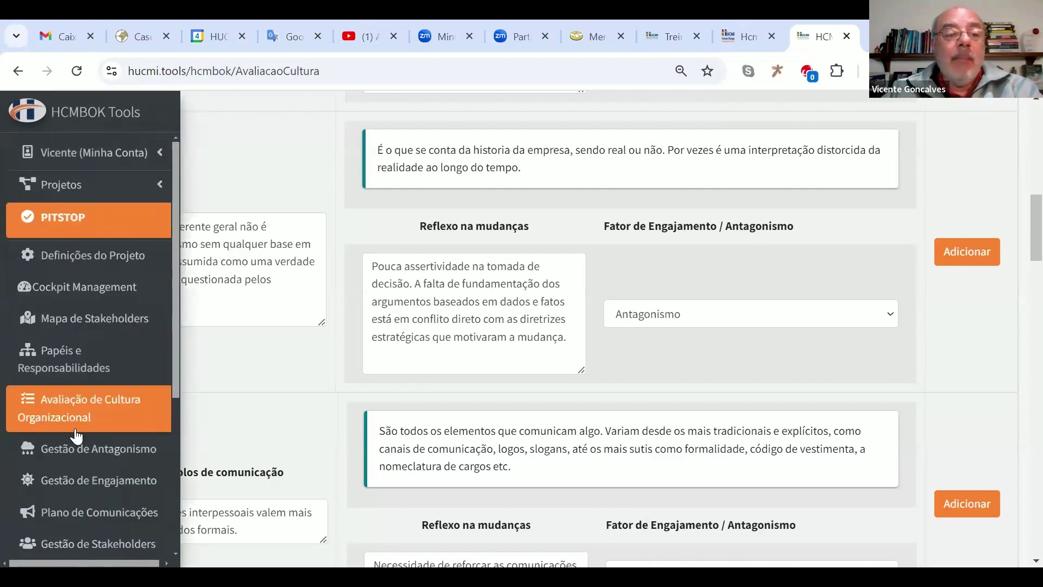
{"action": "left_click", "coordinate": [69, 454]}
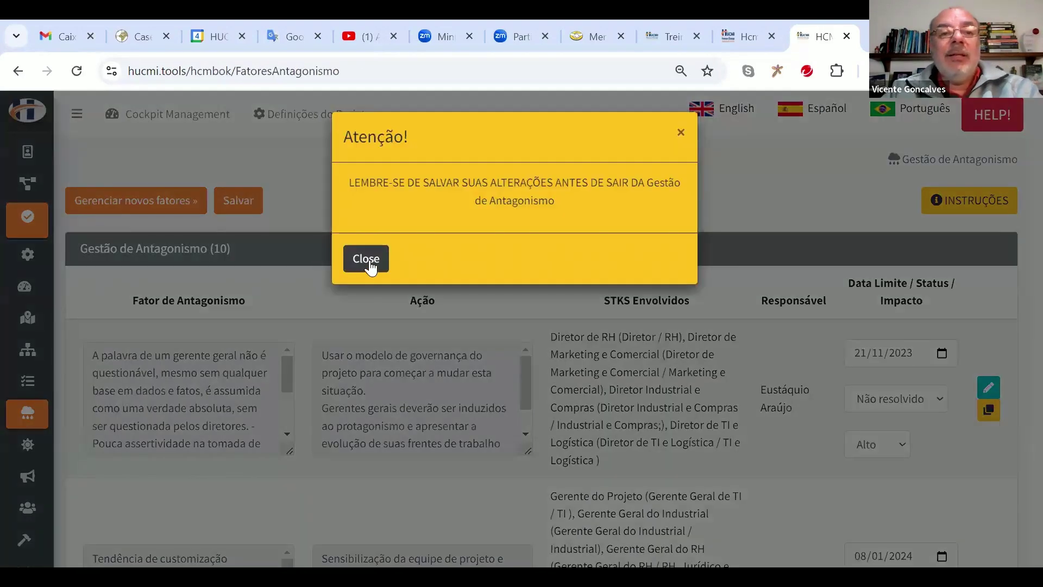
{"action": "left_click", "coordinate": [366, 259]}
{"action": "mouse_move", "coordinate": [23, 402]}
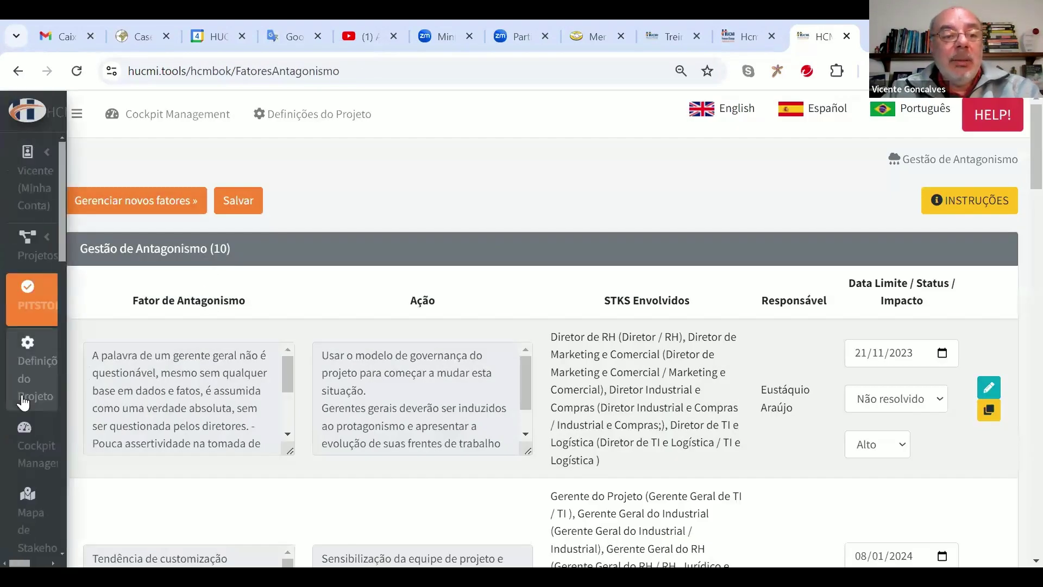
{"action": "mouse_move", "coordinate": [90, 459]}
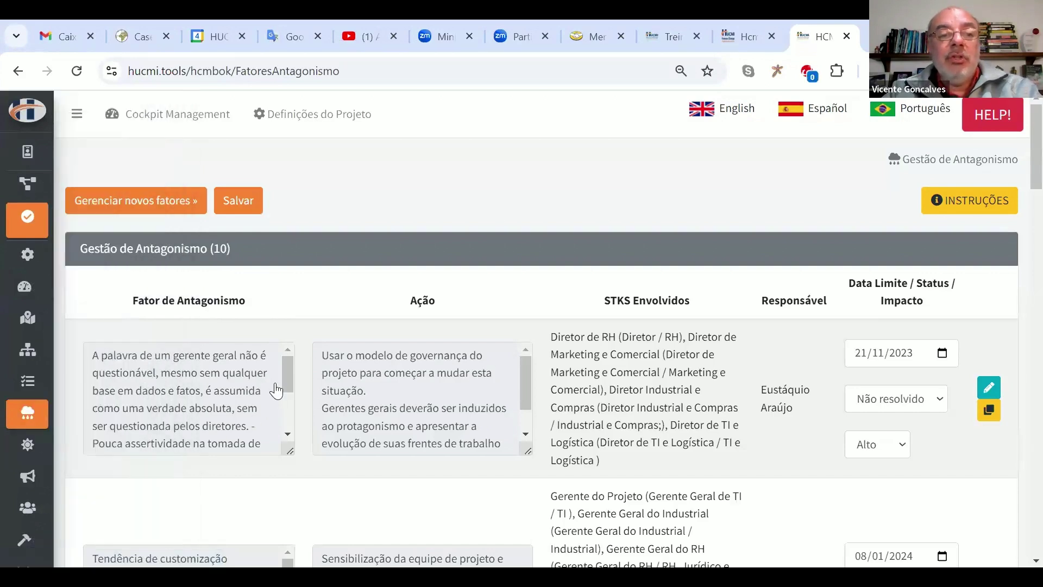
Step: Enlarge the first antagonism factor, about the unquestioned word of a general manager, and its Ação text to read both in full
{"action": "scroll", "coordinate": [276, 390], "scroll_direction": "down", "scroll_amount": 2}
{"action": "scroll", "coordinate": [348, 302], "scroll_direction": "down", "scroll_amount": 1}
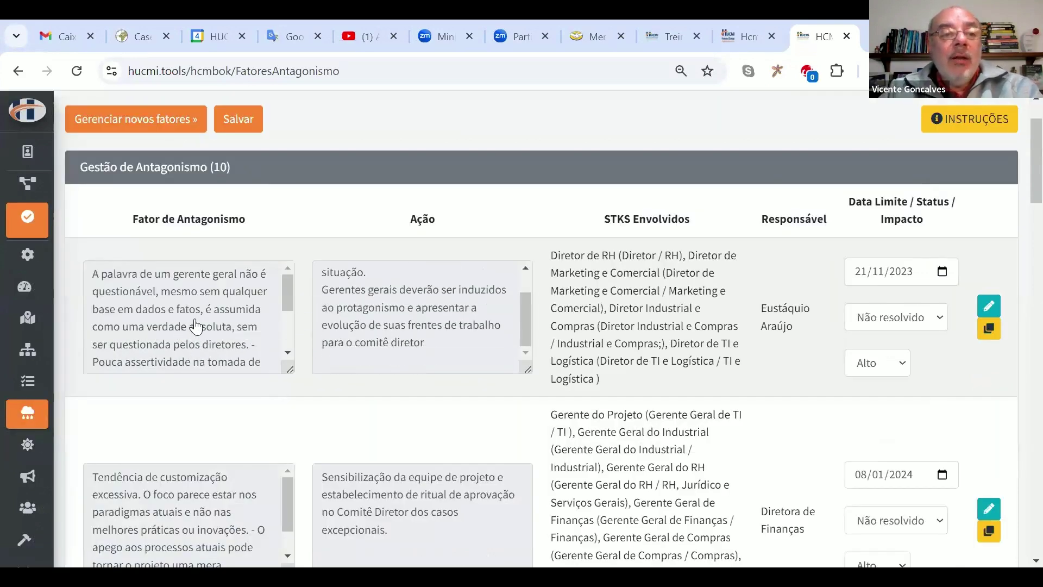
{"action": "left_click_drag", "start_coordinate": [285, 370], "coordinate": [274, 462]}
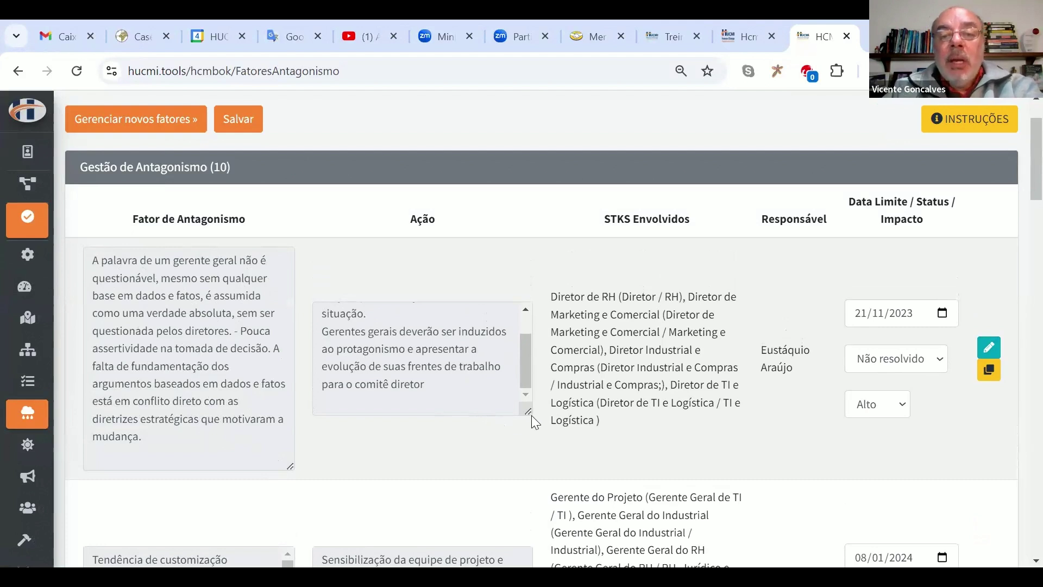
{"action": "left_click_drag", "start_coordinate": [527, 412], "coordinate": [526, 457]}
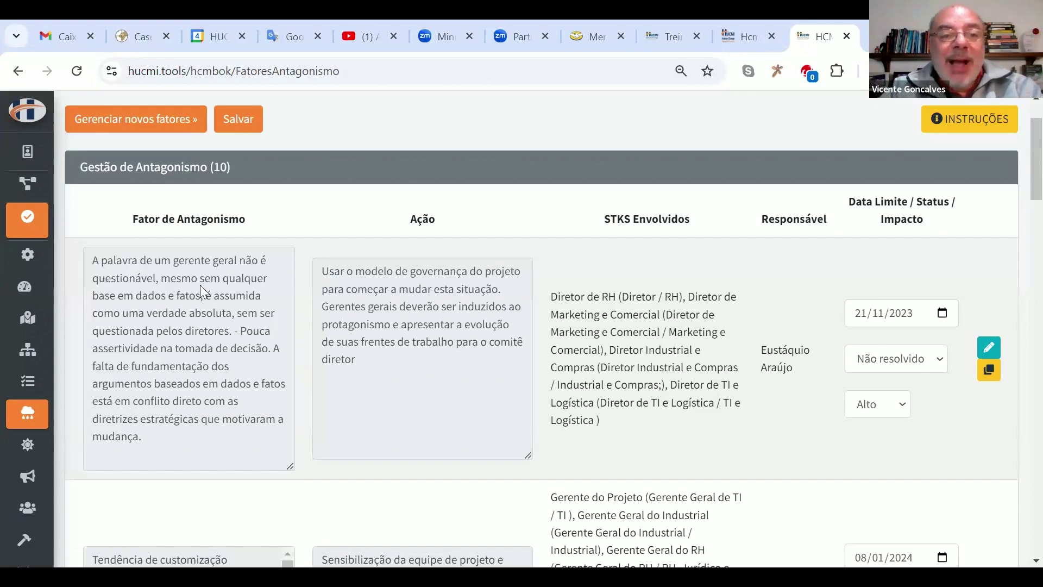
Step: Enlarge the "Tendência de customização excessiva" antagonism factor to read its full text
{"action": "scroll", "coordinate": [260, 396], "scroll_direction": "down", "scroll_amount": 6}
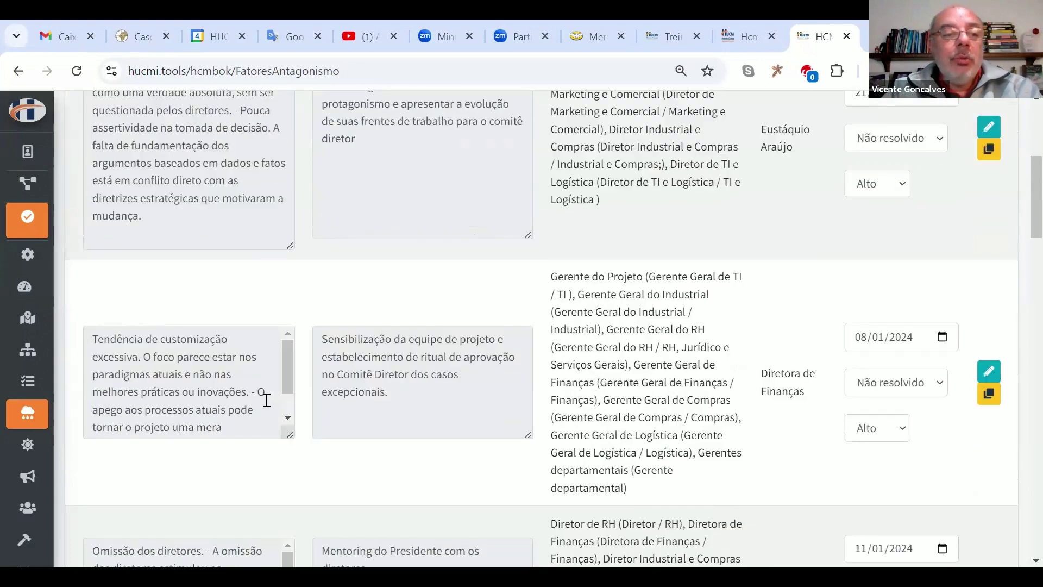
{"action": "left_click_drag", "start_coordinate": [290, 329], "coordinate": [291, 423]}
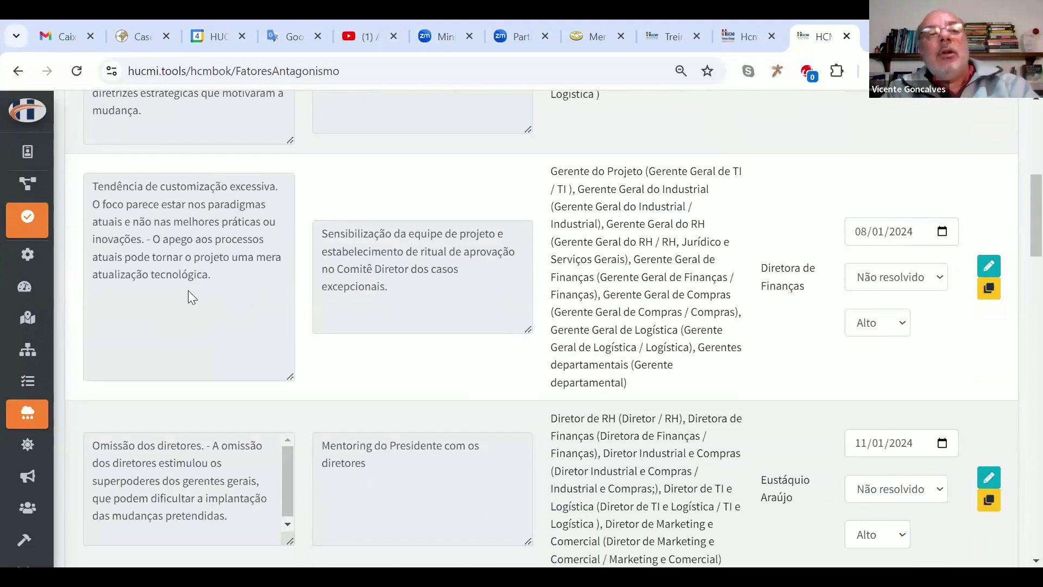
{"action": "scroll", "coordinate": [193, 301], "scroll_direction": "down", "scroll_amount": 5}
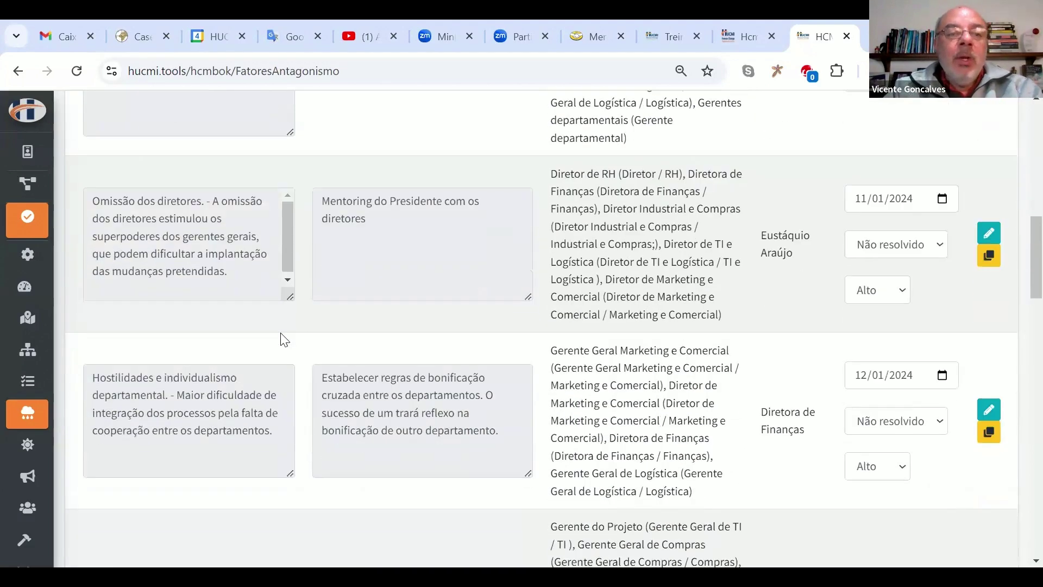
Step: Enlarge the "Hostilidades e individualismo departamental" factor and highlight "Estabelecer regras de bonificação cruzada entre os departamentos" in its action
{"action": "scroll", "coordinate": [269, 350], "scroll_direction": "down", "scroll_amount": 3}
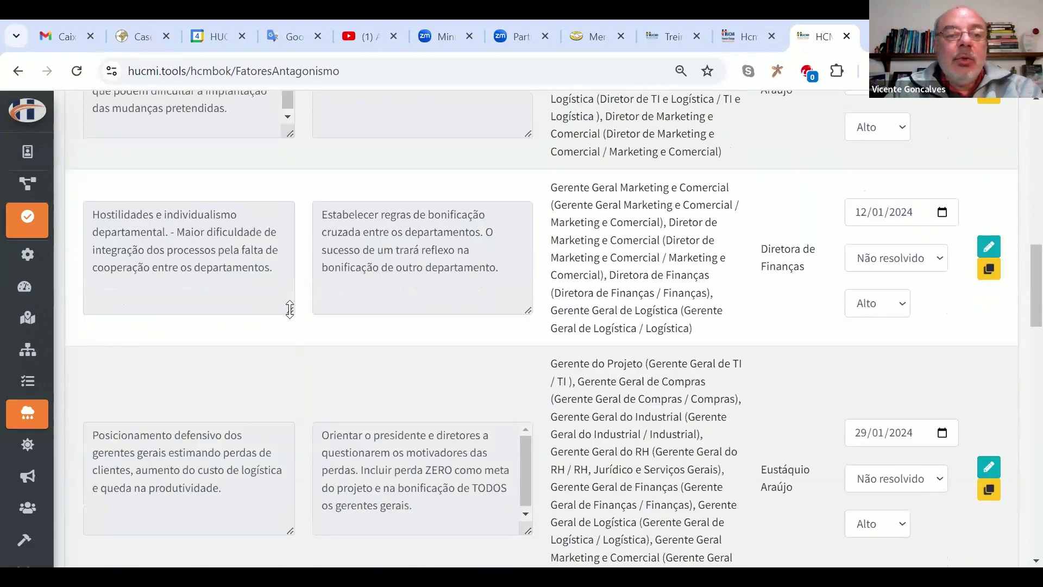
{"action": "left_click_drag", "start_coordinate": [290, 300], "coordinate": [292, 328]}
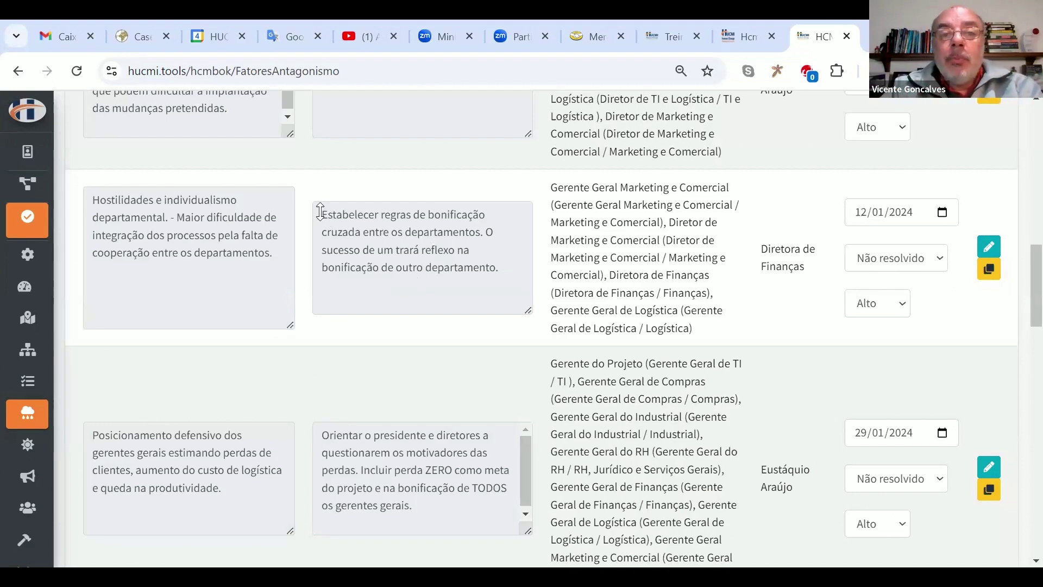
{"action": "left_click_drag", "start_coordinate": [320, 212], "coordinate": [481, 233]}
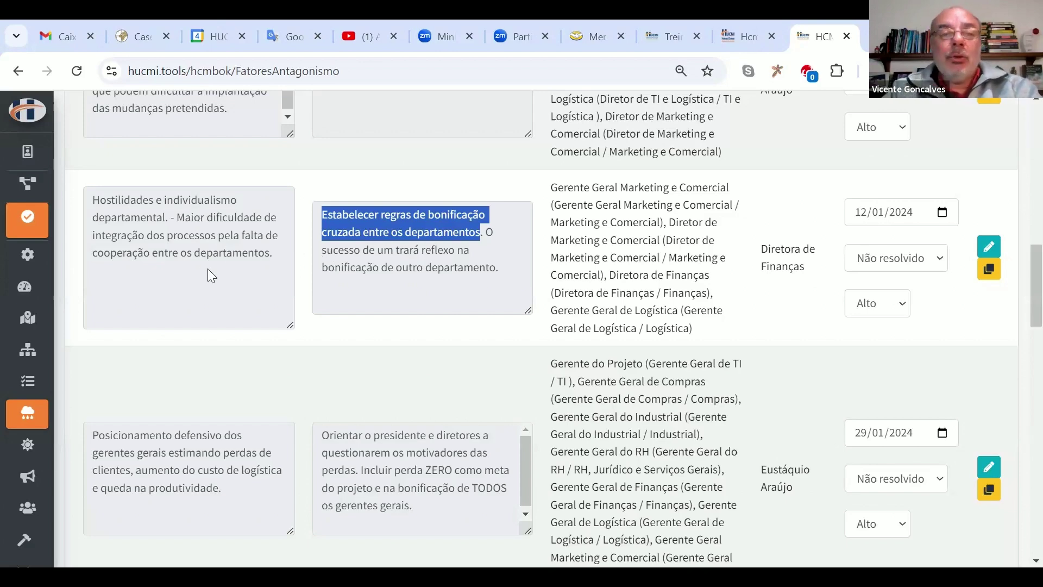
{"action": "scroll", "coordinate": [163, 299], "scroll_direction": "down", "scroll_amount": 2}
{"action": "mouse_move", "coordinate": [42, 375]}
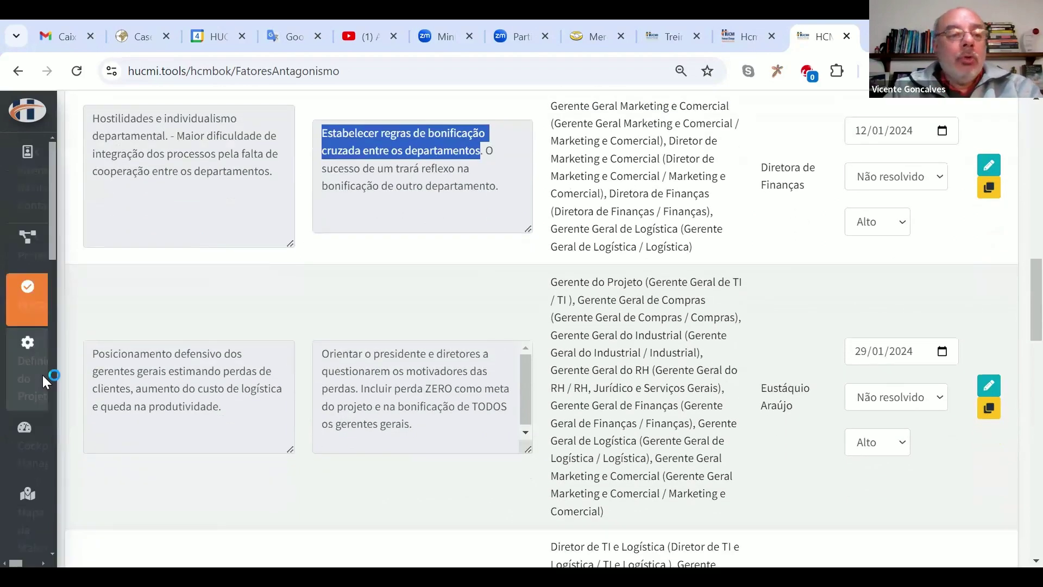
Step: Open the project's Gestão de Engajamento, dismissing its save reminder, and enlarge the Ação text of the "Chegada de novos entrantes" factor
{"action": "left_click", "coordinate": [77, 489]}
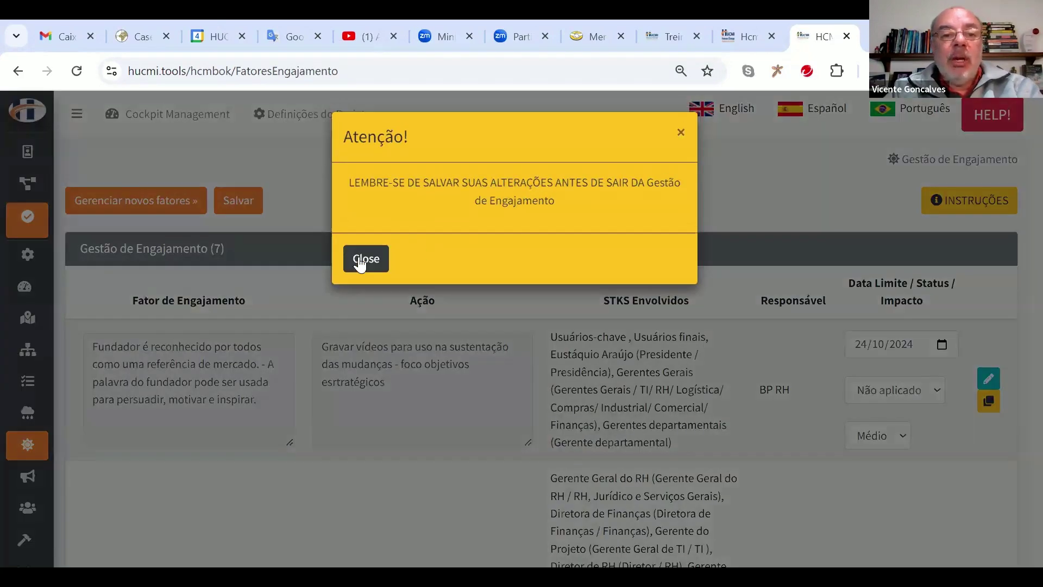
{"action": "left_click", "coordinate": [360, 256]}
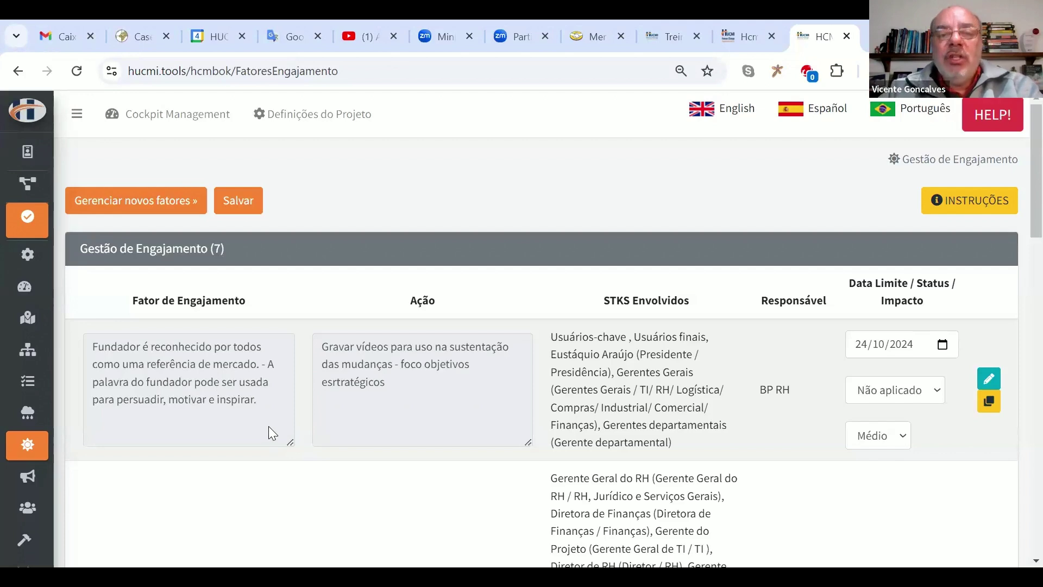
{"action": "scroll", "coordinate": [305, 426], "scroll_direction": "down", "scroll_amount": 3}
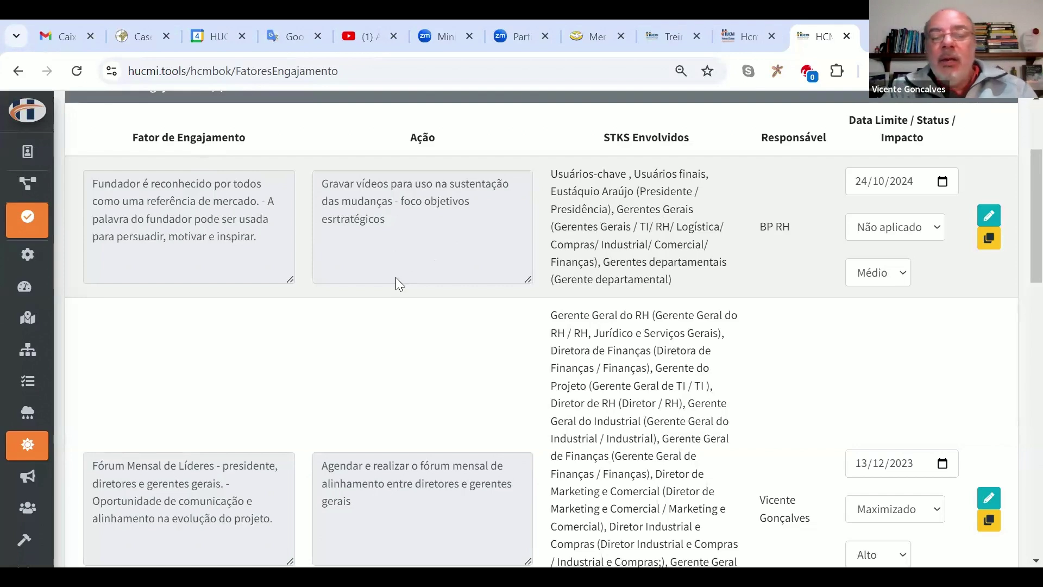
{"action": "scroll", "coordinate": [396, 277], "scroll_direction": "down", "scroll_amount": 10}
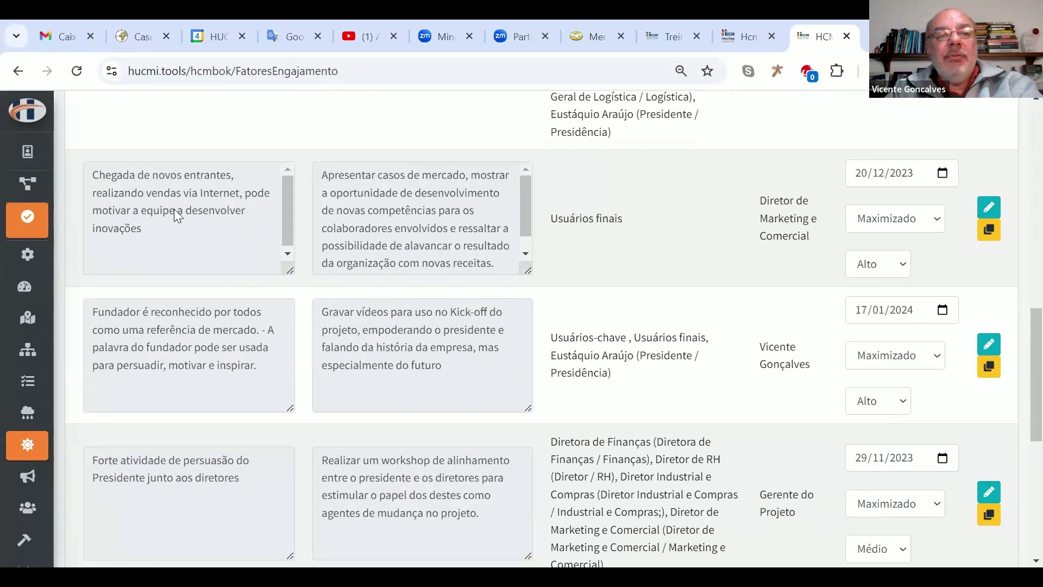
{"action": "left_click_drag", "start_coordinate": [528, 270], "coordinate": [527, 319]}
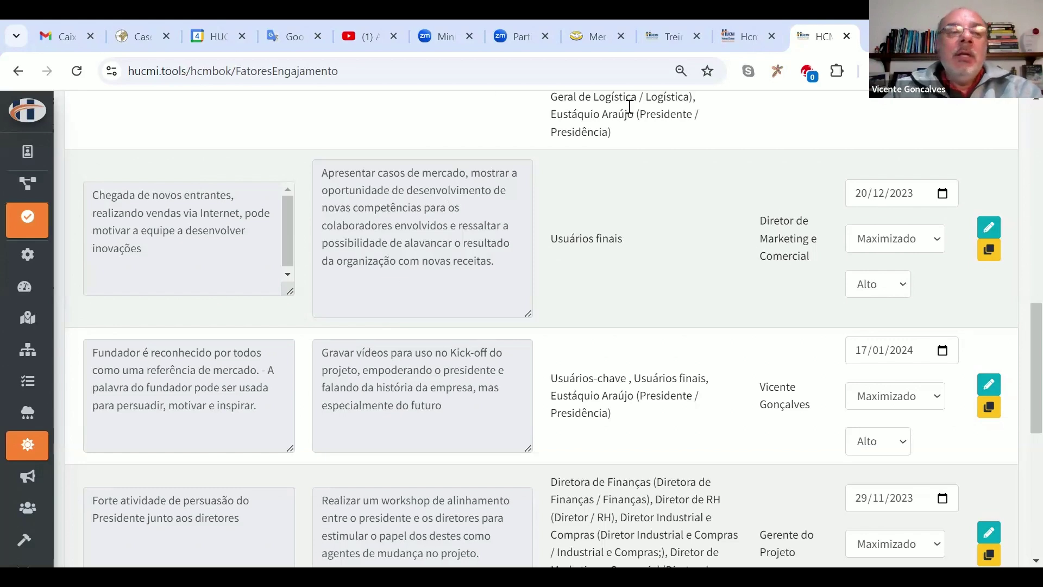
Step: Open the project's Gestão de Stakeholders and show the stakeholder map chart without qualification of the influence factors
{"action": "mouse_move", "coordinate": [93, 382]}
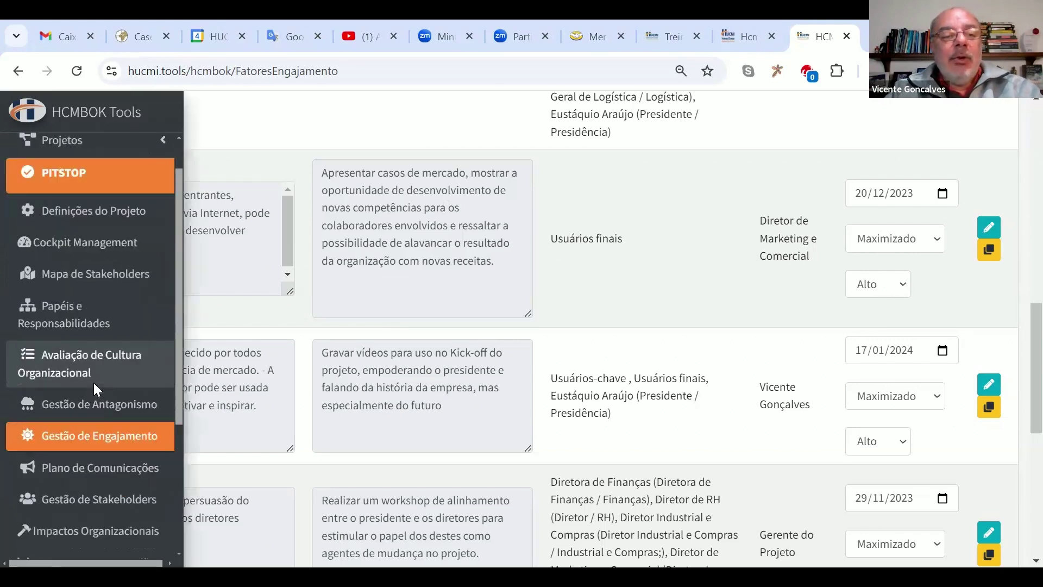
{"action": "scroll", "coordinate": [90, 378], "scroll_direction": "down", "scroll_amount": 2}
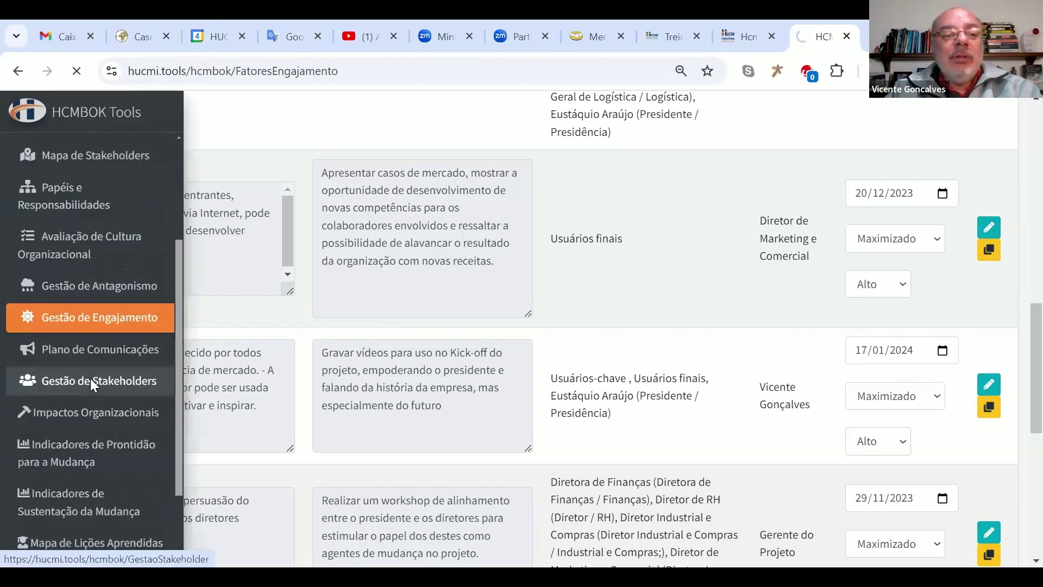
{"action": "left_click", "coordinate": [110, 379]}
{"action": "scroll", "coordinate": [554, 311], "scroll_direction": "down", "scroll_amount": 10}
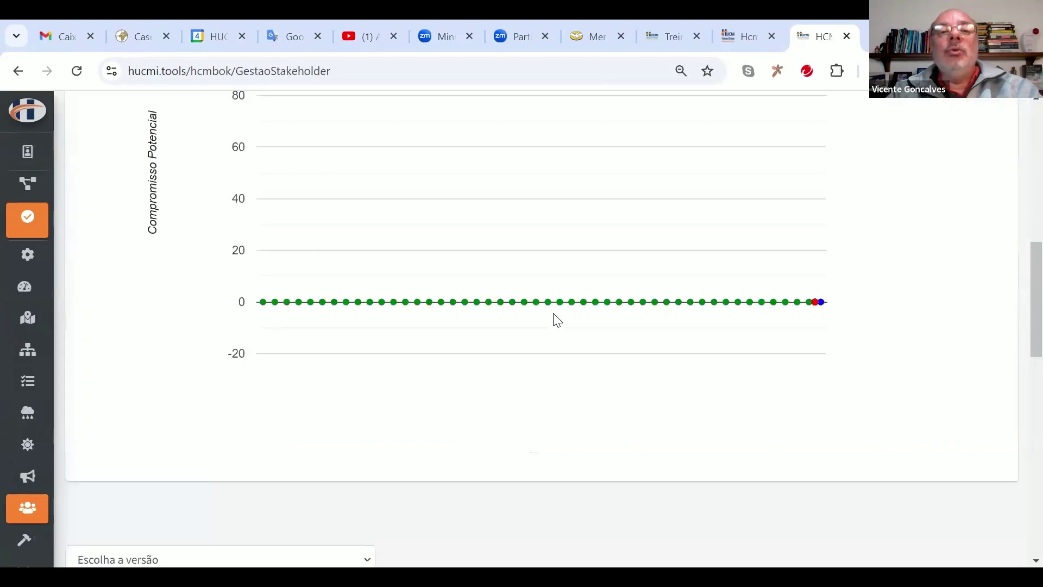
{"action": "scroll", "coordinate": [554, 323], "scroll_direction": "down", "scroll_amount": 5}
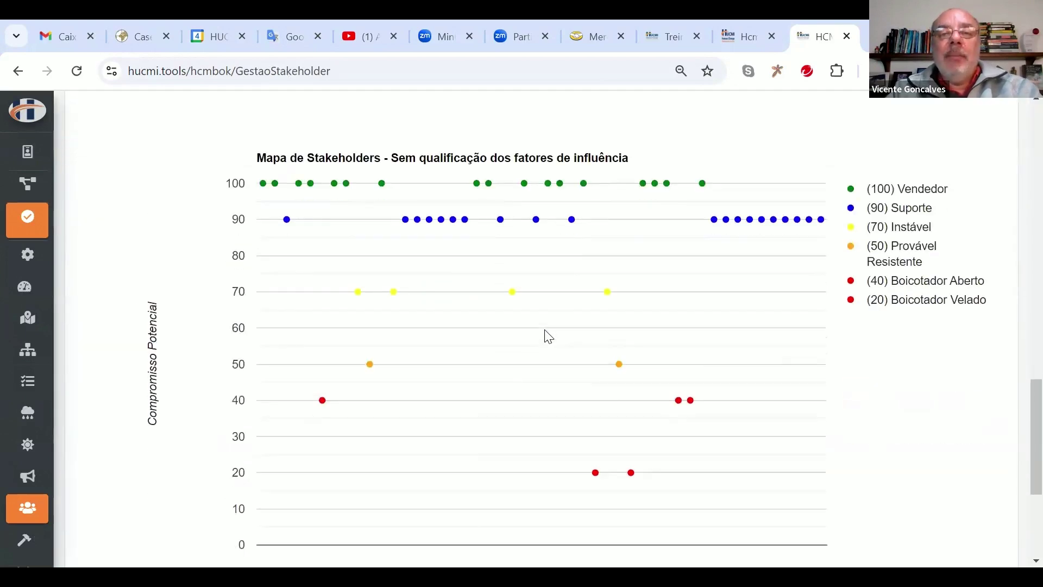
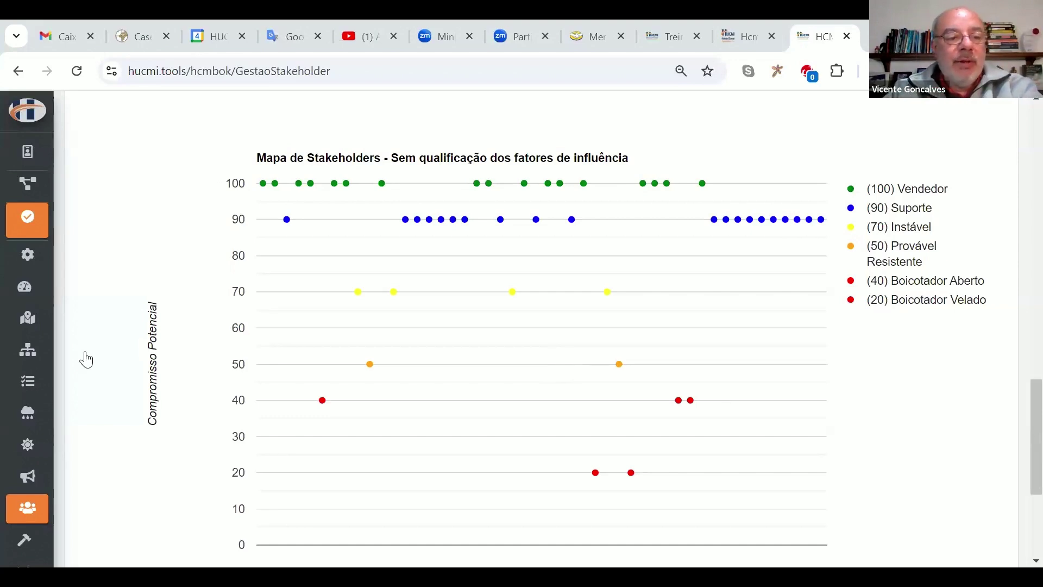
Step: Reopen Gestão de Antagonismo, dismissing its save reminder, and highlight the STKS Envolvidos of the first antagonism factor
{"action": "left_click", "coordinate": [27, 412]}
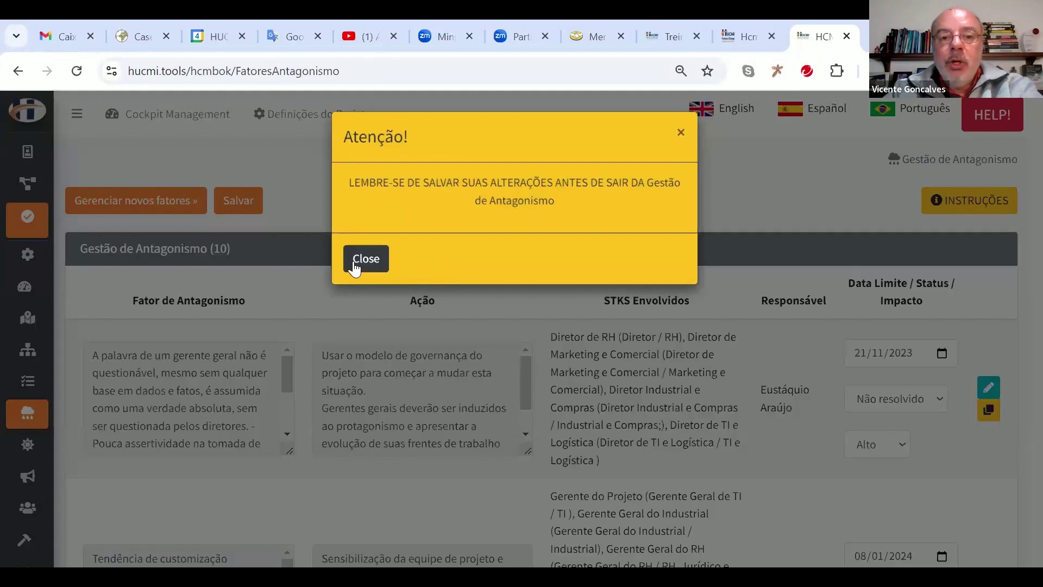
{"action": "left_click", "coordinate": [355, 268]}
{"action": "scroll", "coordinate": [438, 359], "scroll_direction": "down", "scroll_amount": 2}
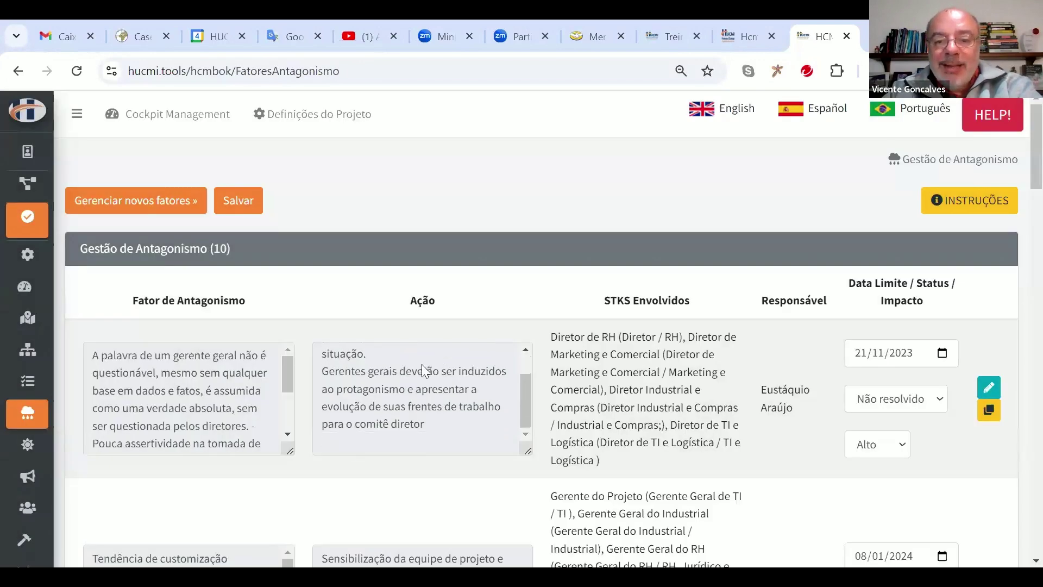
{"action": "left_click_drag", "start_coordinate": [551, 336], "coordinate": [639, 470]}
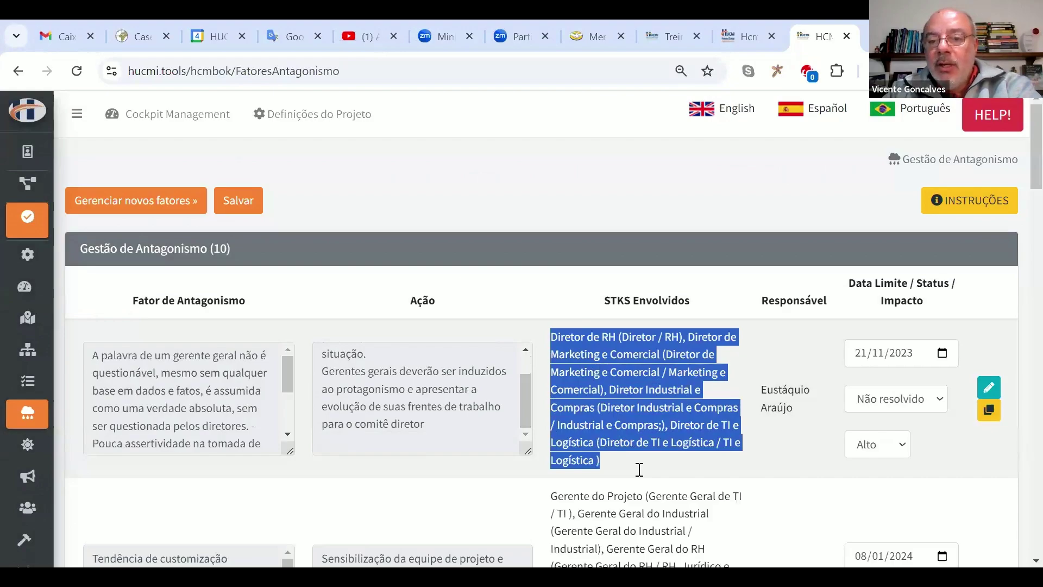
Step: Highlight the STKS Envolvidos of the "Estresse excessivo do projeto anterior" antagonism factor
{"action": "scroll", "coordinate": [636, 419], "scroll_direction": "down", "scroll_amount": 6}
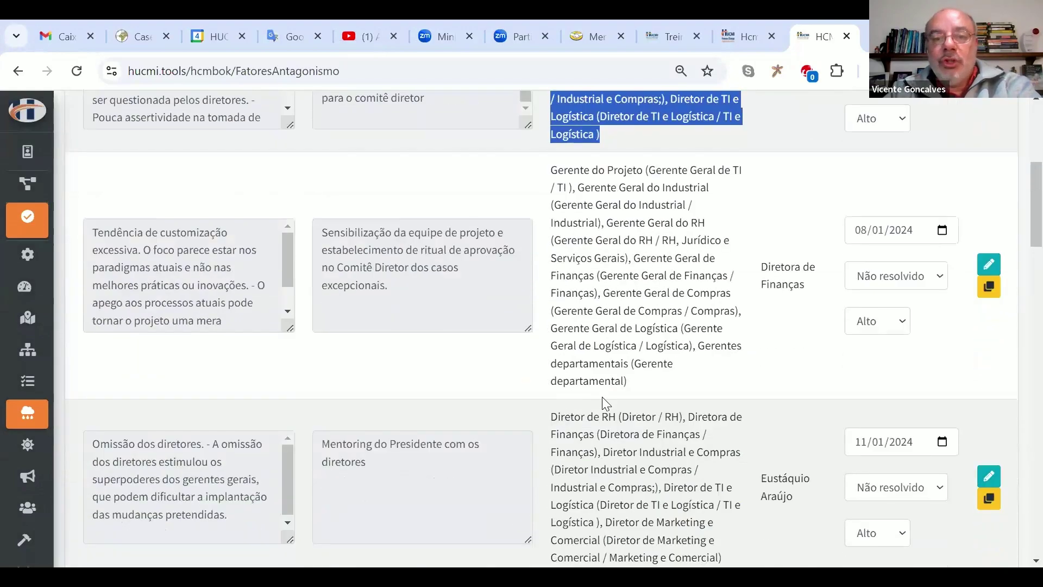
{"action": "scroll", "coordinate": [623, 383], "scroll_direction": "down", "scroll_amount": 20}
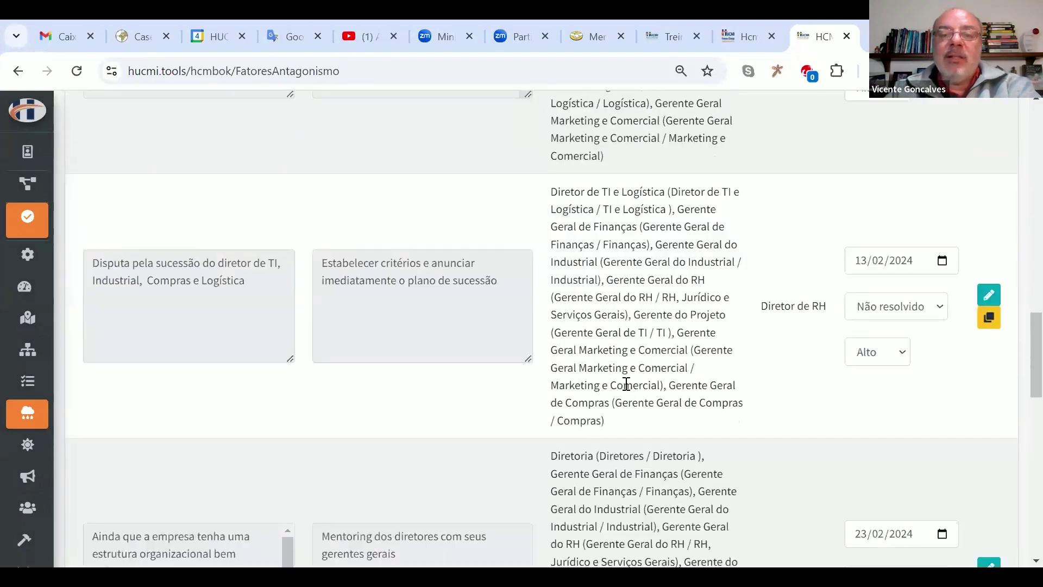
{"action": "scroll", "coordinate": [626, 384], "scroll_direction": "down", "scroll_amount": 10}
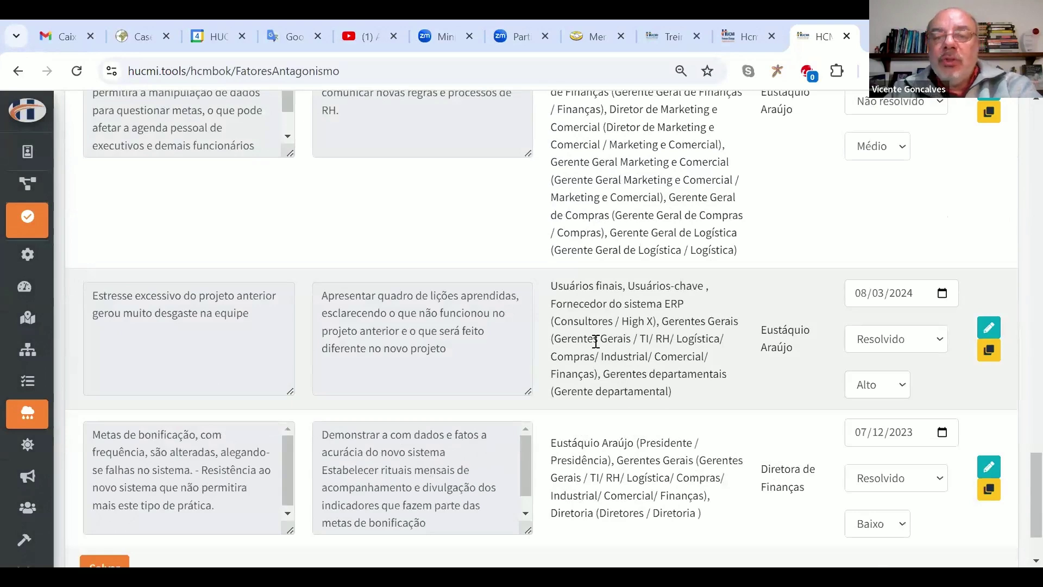
{"action": "left_click_drag", "start_coordinate": [551, 286], "coordinate": [700, 413]}
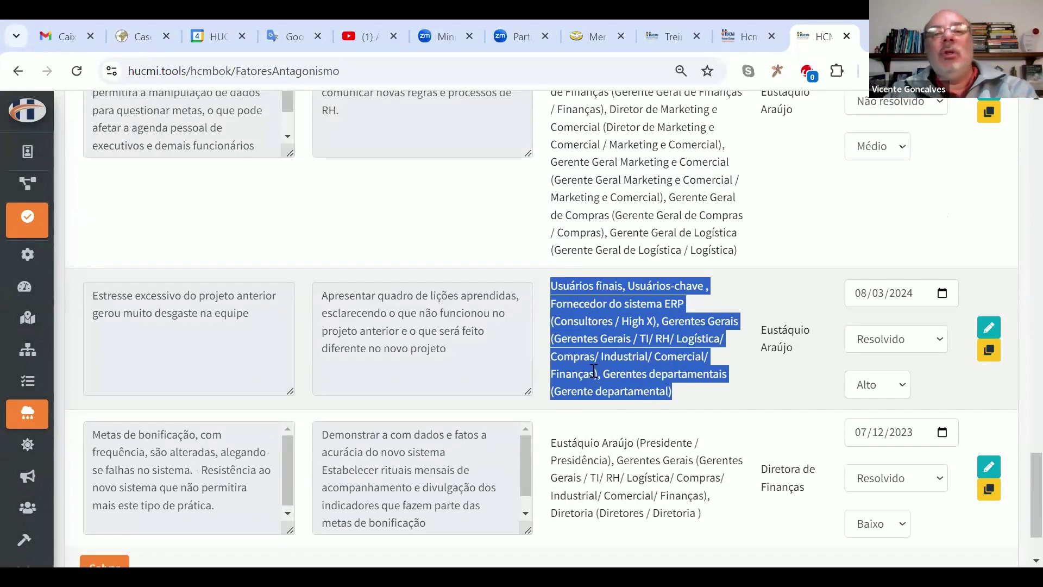
Step: Open the project's Impactos Organizacionais and dismiss its save reminder
{"action": "mouse_move", "coordinate": [26, 296]}
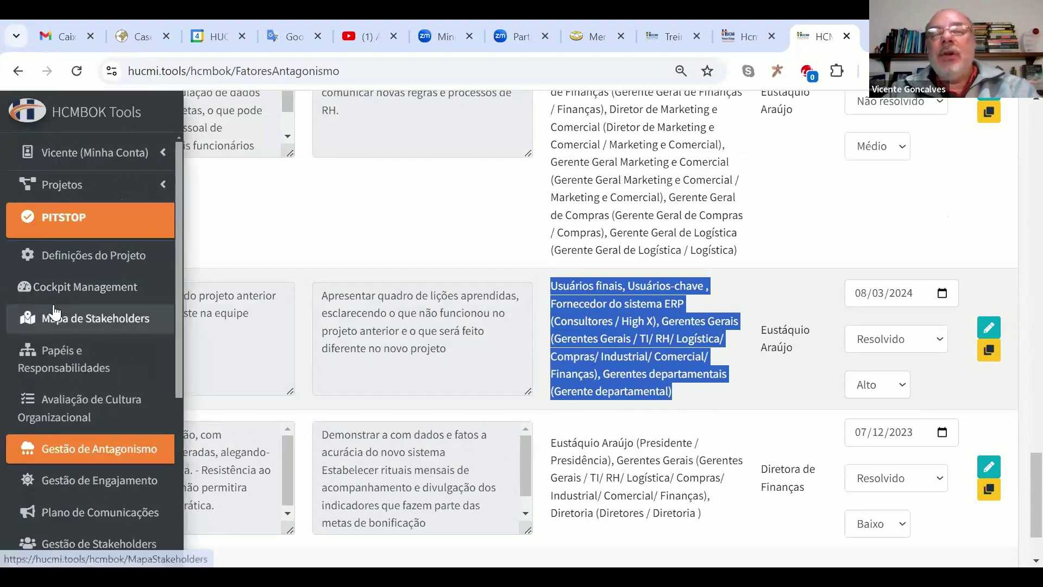
{"action": "scroll", "coordinate": [56, 313], "scroll_direction": "down", "scroll_amount": 3}
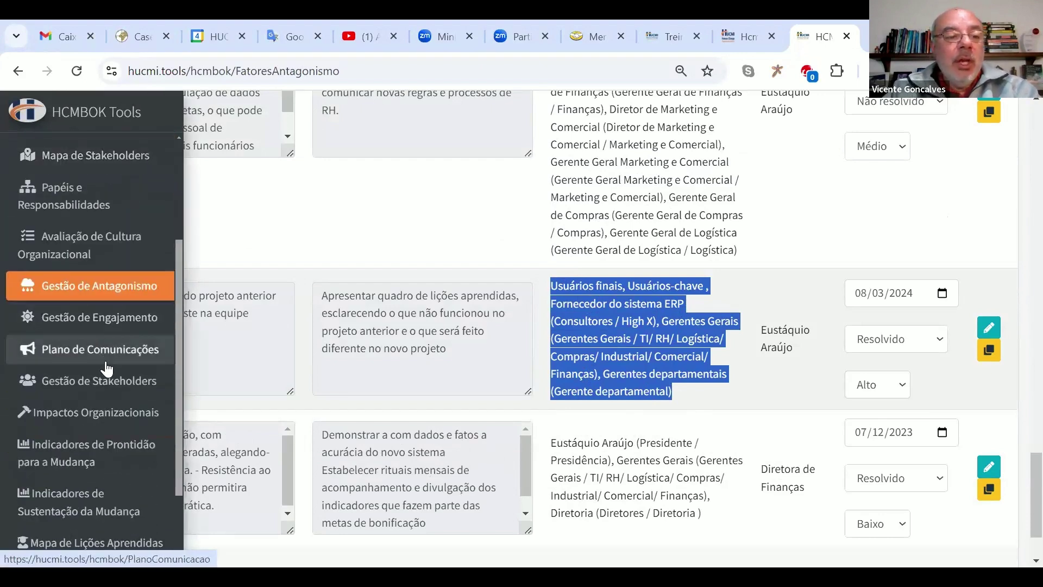
{"action": "left_click", "coordinate": [118, 412]}
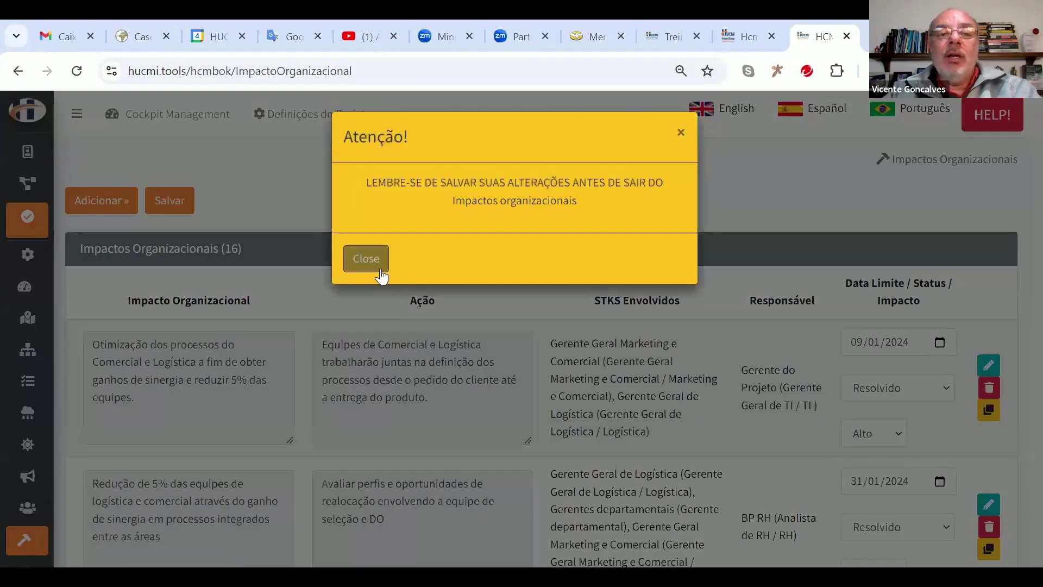
{"action": "left_click", "coordinate": [380, 264]}
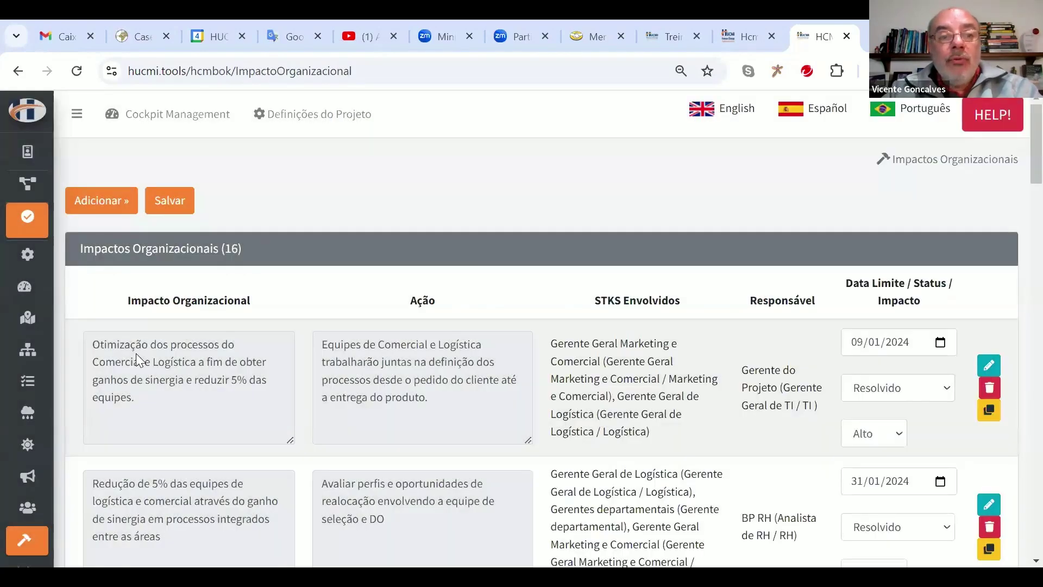
Step: Highlight the first organizational impact about optimizing Comercial e Logística processes, its action, and the "Redução de 5% das equipes" impact below it
{"action": "scroll", "coordinate": [136, 356], "scroll_direction": "down", "scroll_amount": 3}
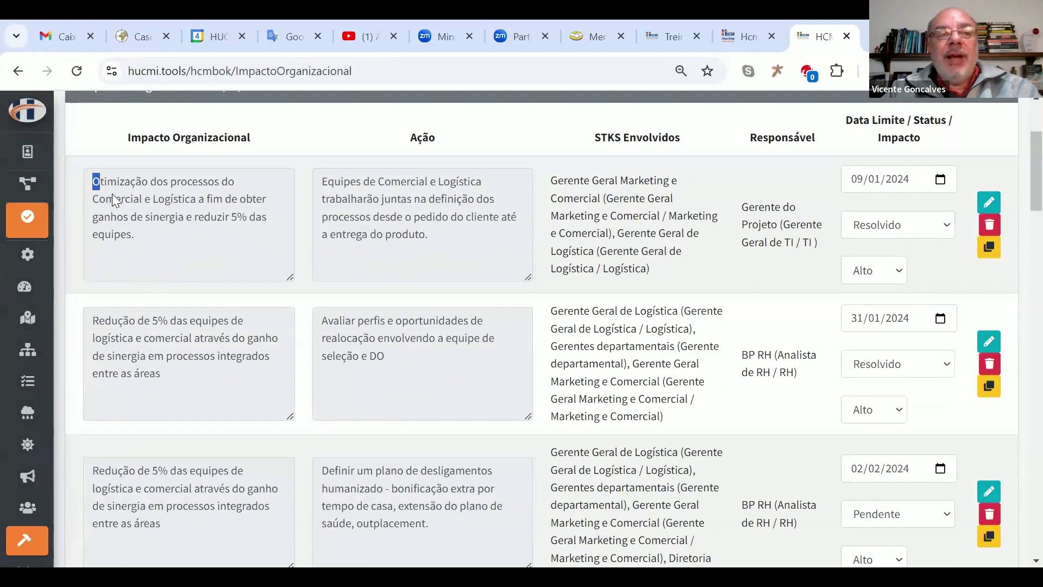
{"action": "left_click_drag", "start_coordinate": [89, 182], "coordinate": [172, 254]}
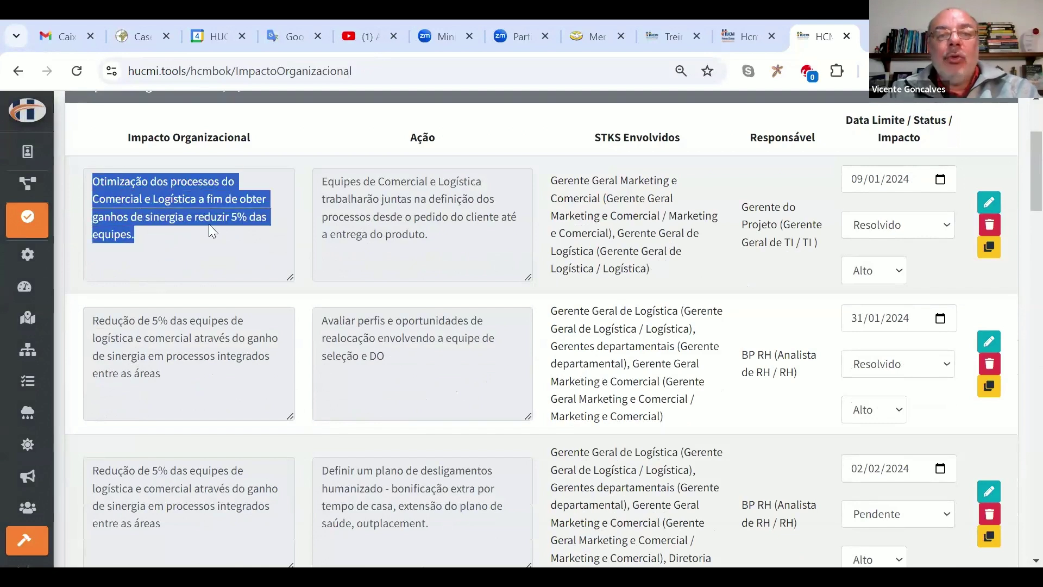
{"action": "left_click_drag", "start_coordinate": [322, 181], "coordinate": [450, 245]}
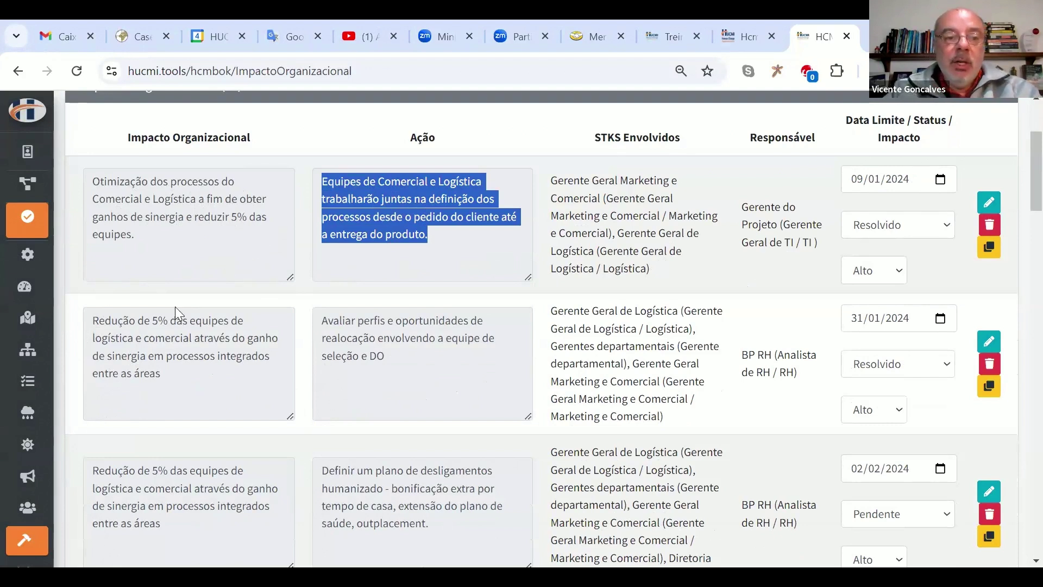
{"action": "left_click_drag", "start_coordinate": [92, 316], "coordinate": [191, 379]}
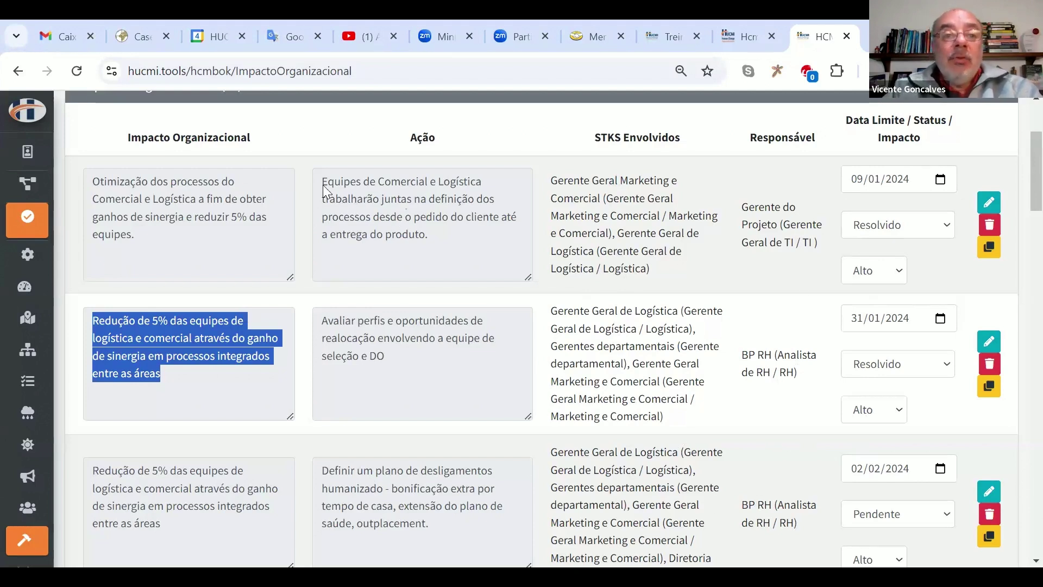
{"action": "left_click_drag", "start_coordinate": [323, 181], "coordinate": [456, 233]}
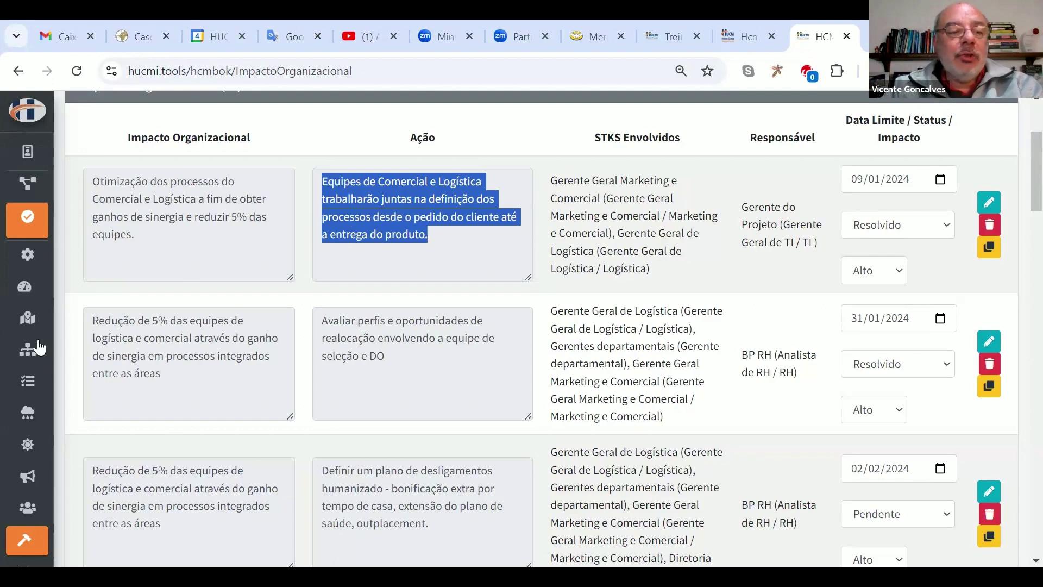
Step: Return to Gestão de Stakeholders and compare the stakeholder map charts with and without the influence factors
{"action": "left_click", "coordinate": [80, 384]}
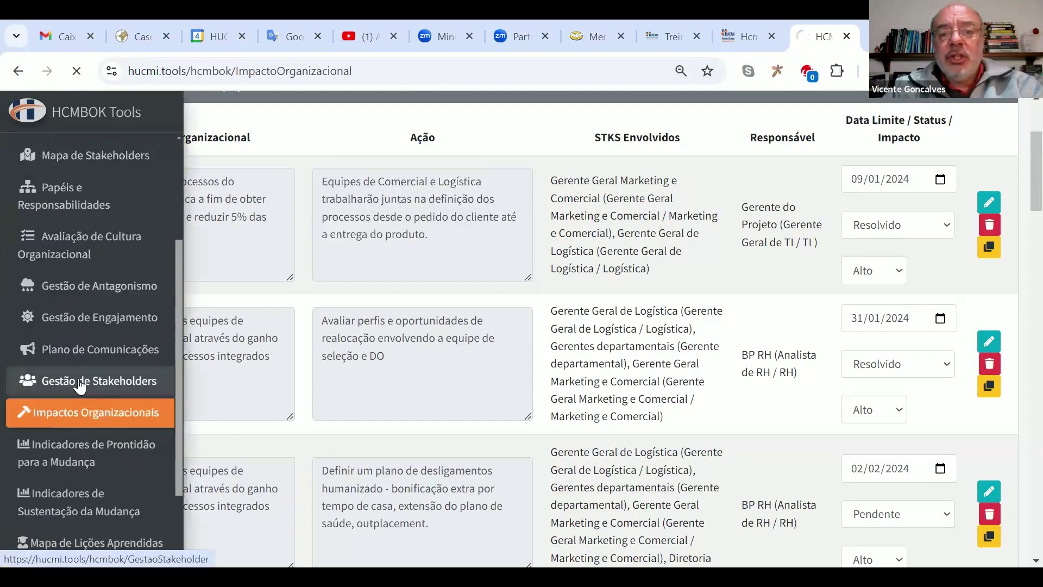
{"action": "scroll", "coordinate": [656, 333], "scroll_direction": "down", "scroll_amount": 6}
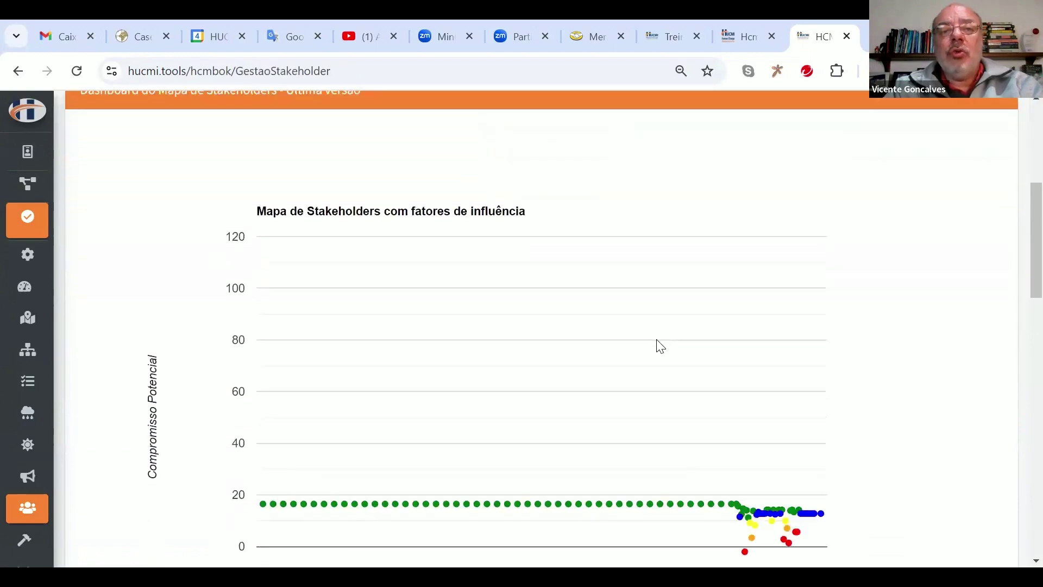
{"action": "scroll", "coordinate": [654, 347], "scroll_direction": "down", "scroll_amount": 1}
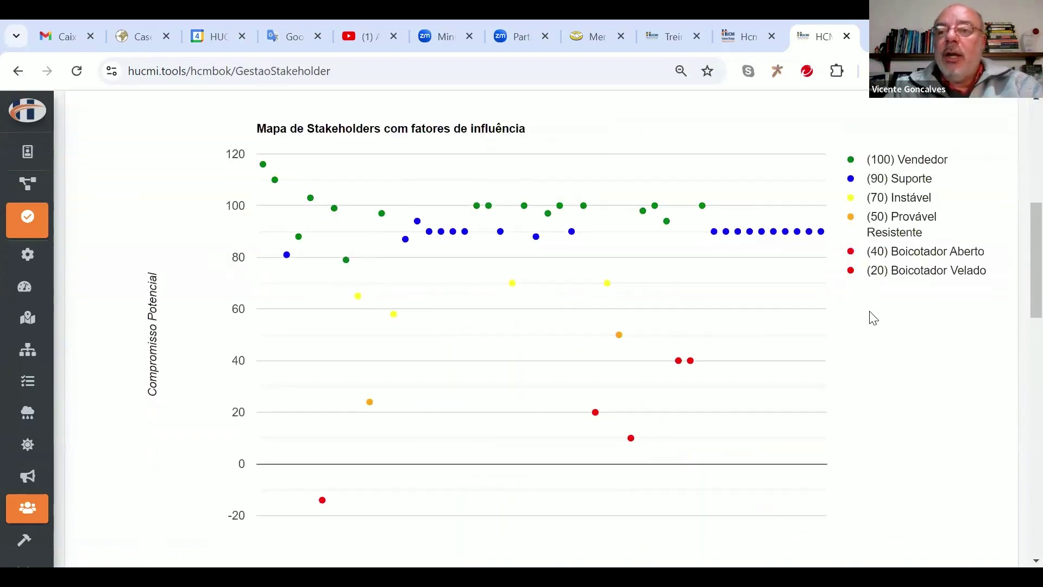
{"action": "scroll", "coordinate": [873, 317], "scroll_direction": "down", "scroll_amount": 10}
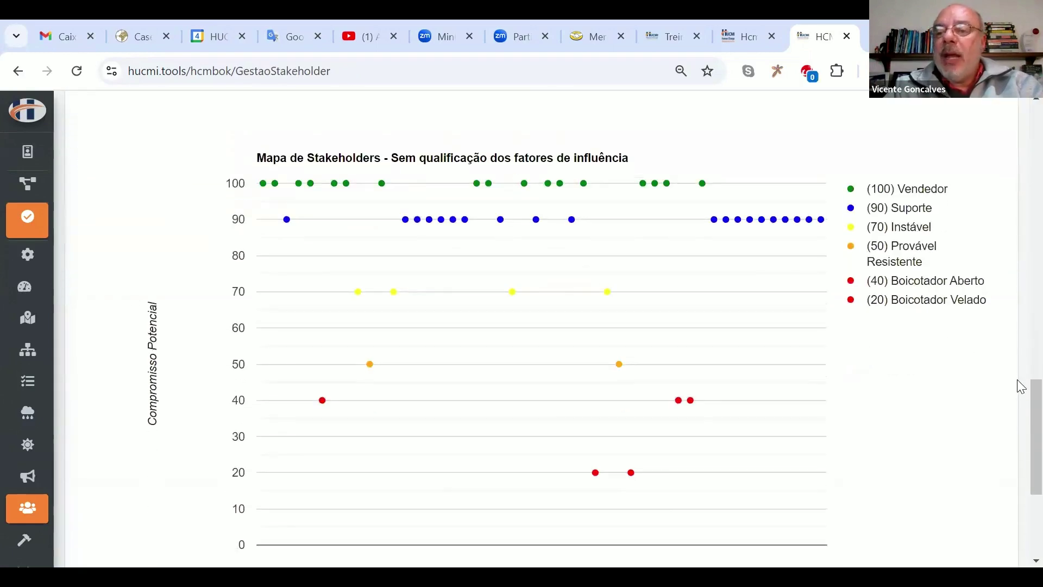
{"action": "scroll", "coordinate": [1018, 418], "scroll_direction": "down", "scroll_amount": 2}
{"action": "scroll", "coordinate": [1019, 421], "scroll_direction": "up", "scroll_amount": 1}
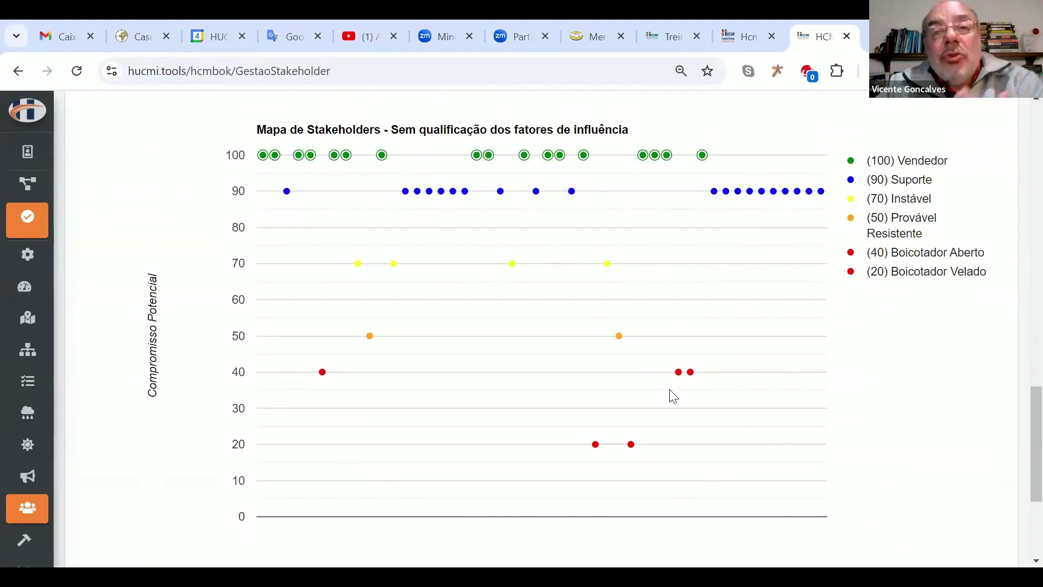
Step: In the chart with influence factors, show who the highest green point and the green point just below 90 represent
{"action": "scroll", "coordinate": [674, 395], "scroll_direction": "up", "scroll_amount": 3}
{"action": "scroll", "coordinate": [673, 391], "scroll_direction": "down", "scroll_amount": 15}
{"action": "scroll", "coordinate": [675, 386], "scroll_direction": "up", "scroll_amount": 5}
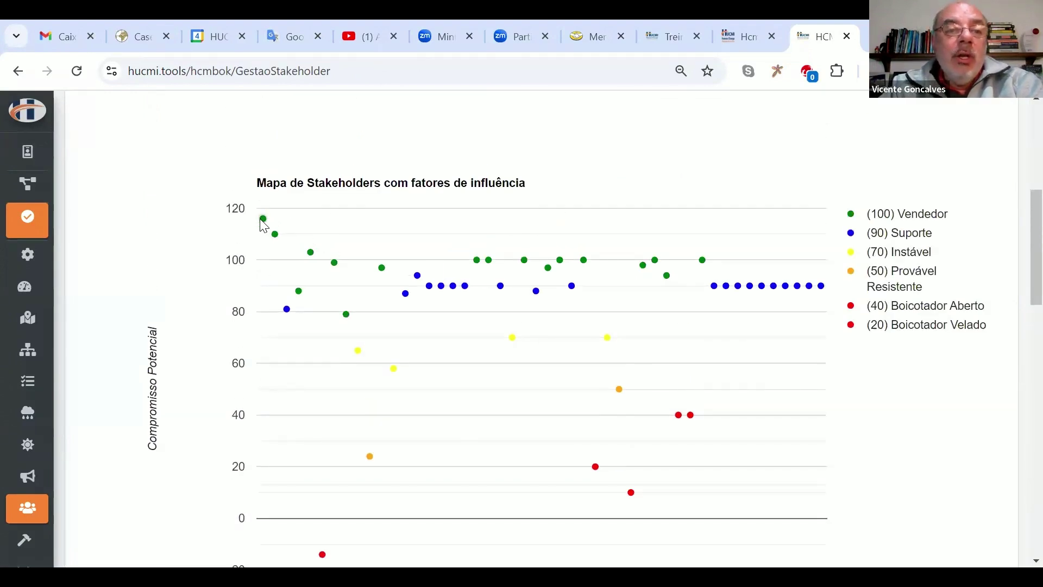
{"action": "mouse_move", "coordinate": [264, 220]}
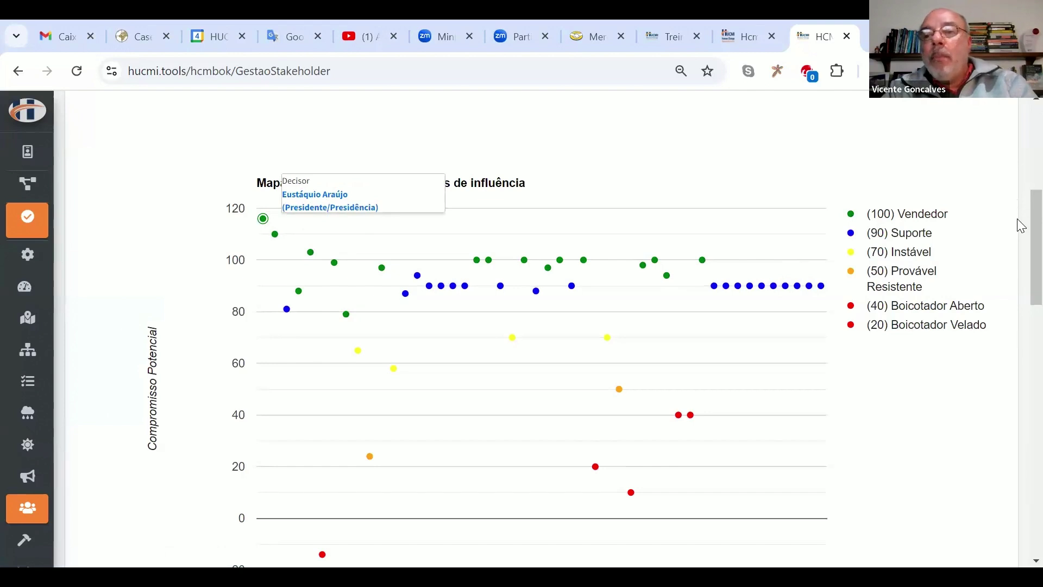
{"action": "scroll", "coordinate": [1018, 226], "scroll_direction": "down", "scroll_amount": 1}
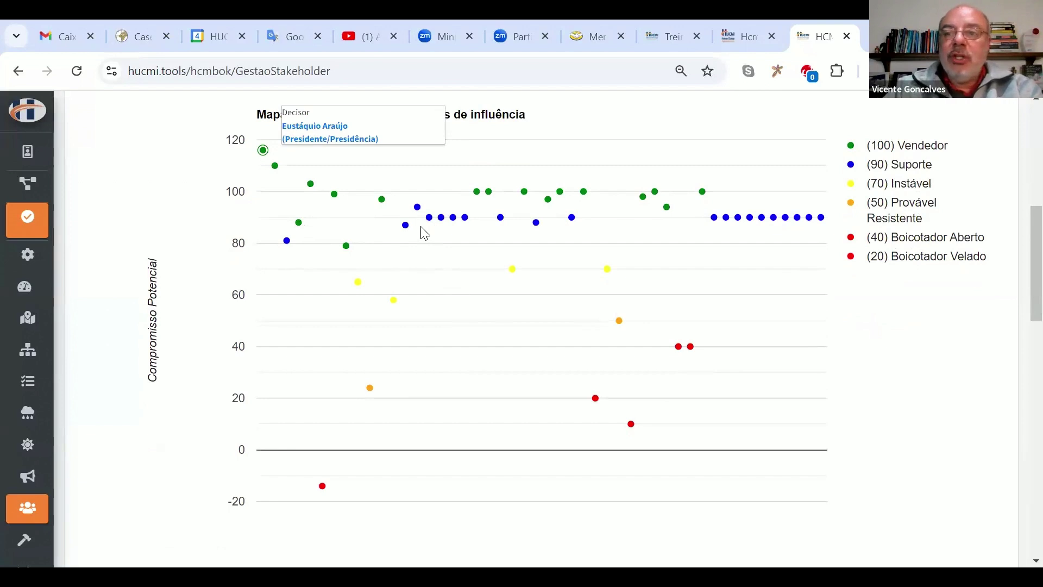
{"action": "mouse_move", "coordinate": [299, 223]}
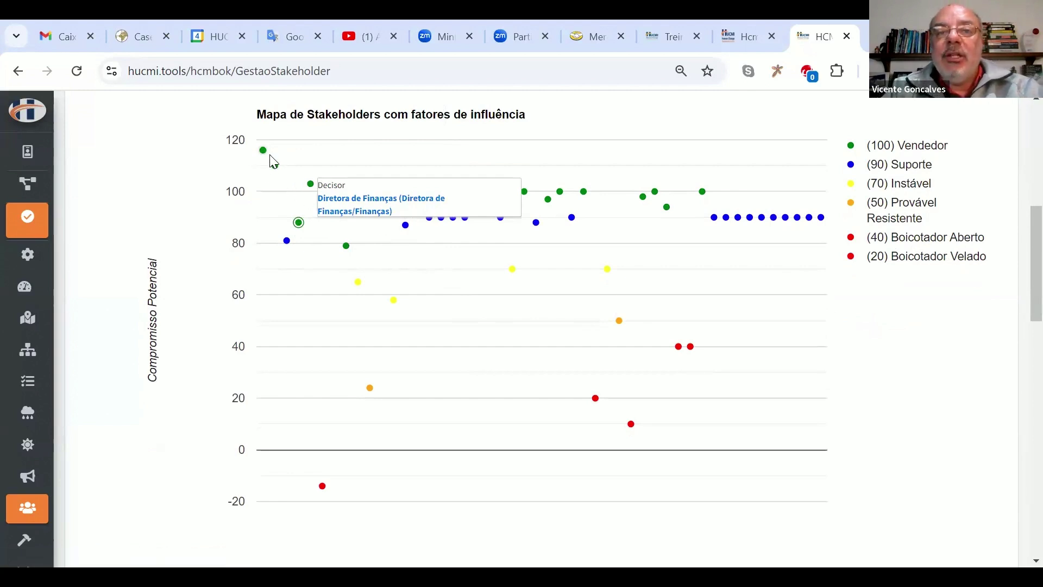
Step: Open the Diretora de Finanças record from the chart and highlight the first factor's origin, the Impacto Individual heading and its mentoring action
{"action": "left_click", "coordinate": [354, 211]}
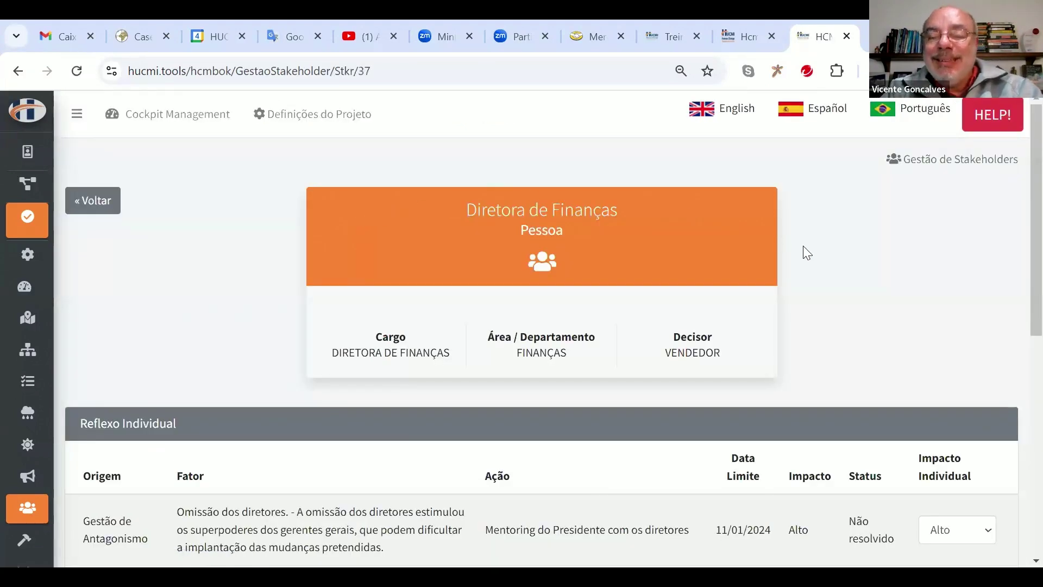
{"action": "scroll", "coordinate": [825, 283], "scroll_direction": "down", "scroll_amount": 3}
{"action": "scroll", "coordinate": [824, 296], "scroll_direction": "down", "scroll_amount": 2}
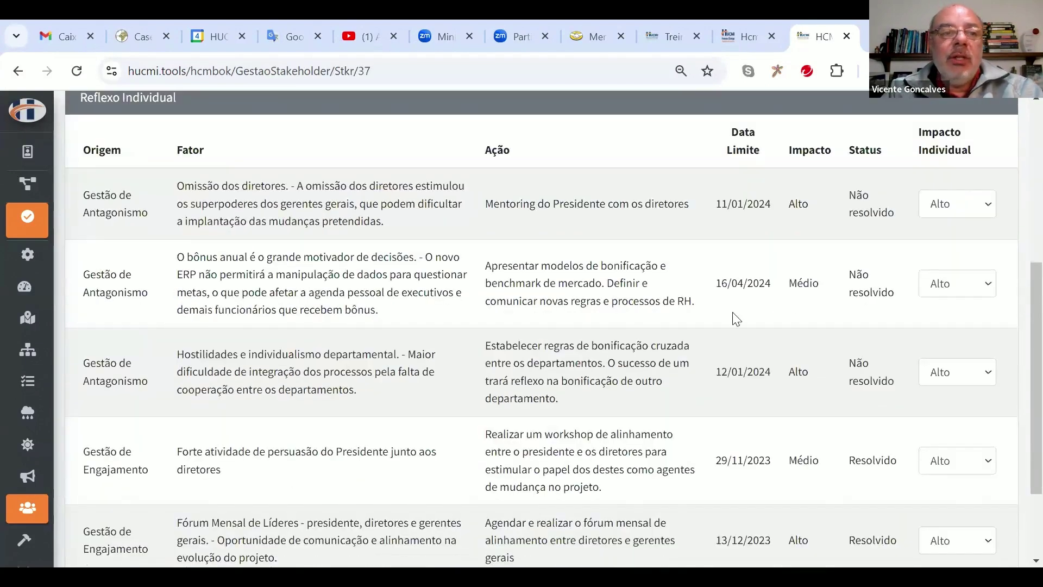
{"action": "left_click_drag", "start_coordinate": [83, 191], "coordinate": [152, 209]}
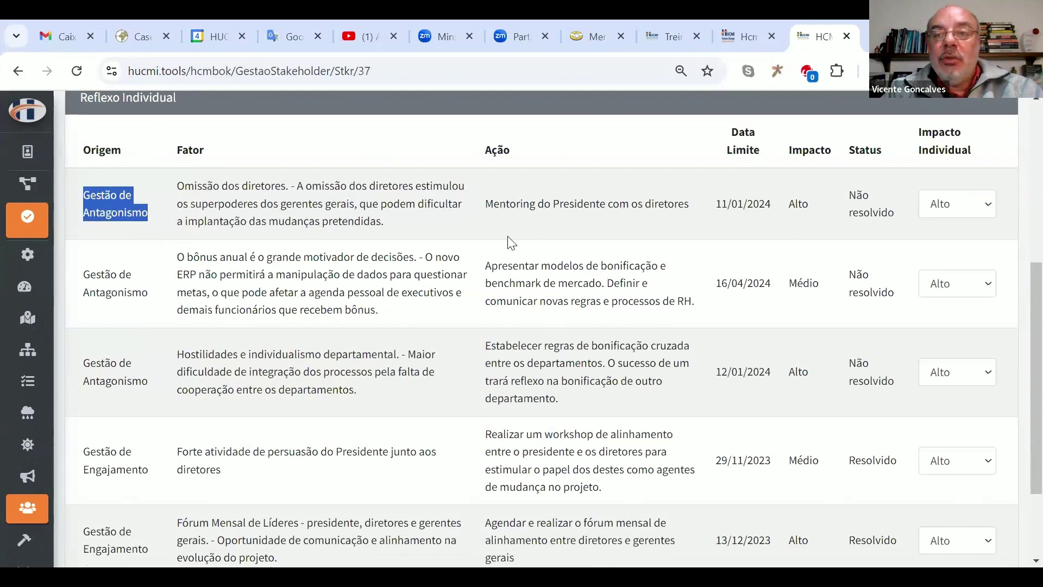
{"action": "left_click_drag", "start_coordinate": [919, 133], "coordinate": [978, 163]}
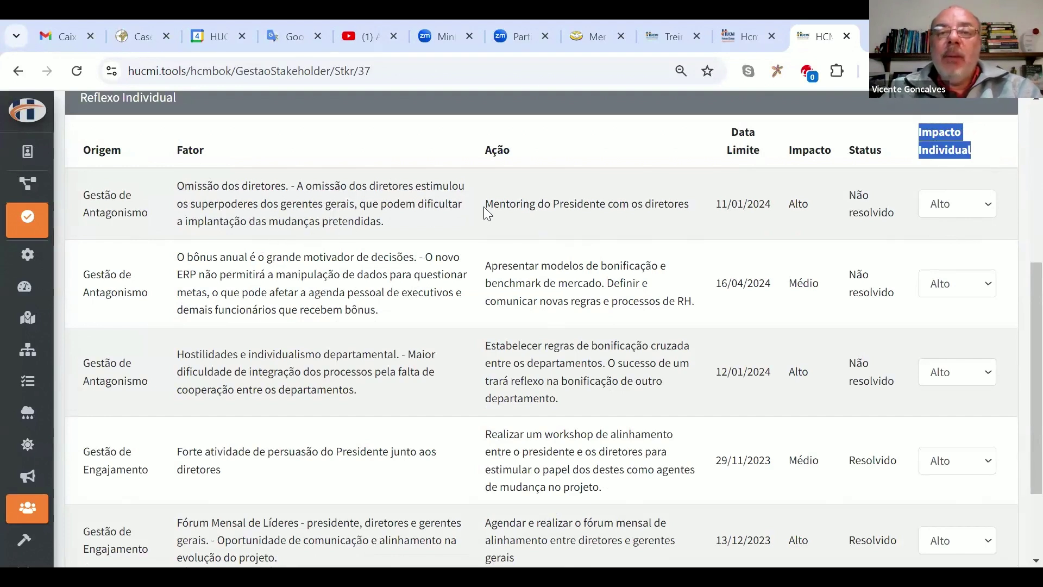
{"action": "left_click_drag", "start_coordinate": [484, 204], "coordinate": [697, 199]}
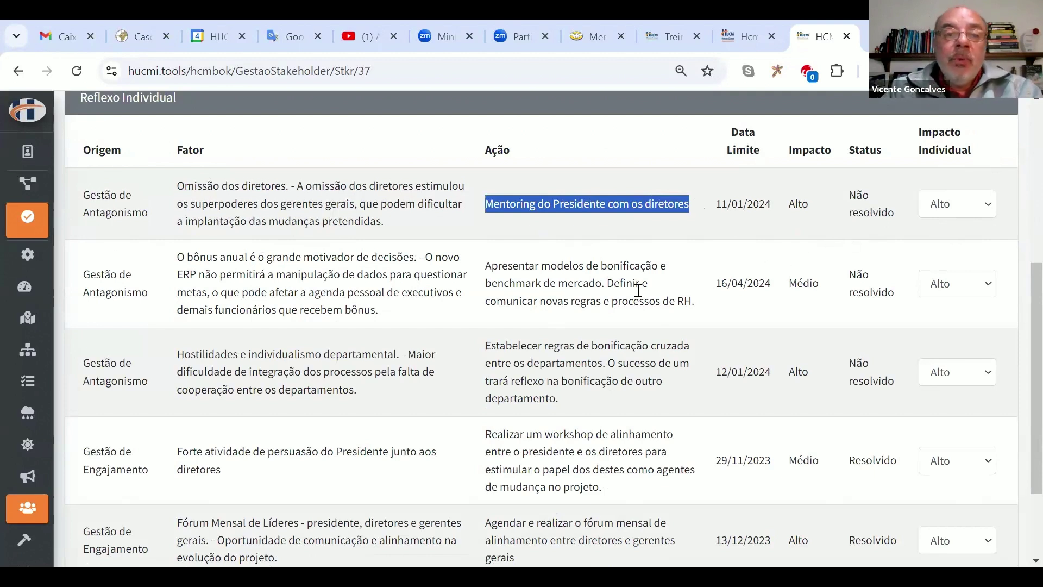
Step: Highlight "O bônus anual é o grande motivador de decisões." and review the remaining factors in Reflexo Individual
{"action": "left_click_drag", "start_coordinate": [176, 256], "coordinate": [418, 257]}
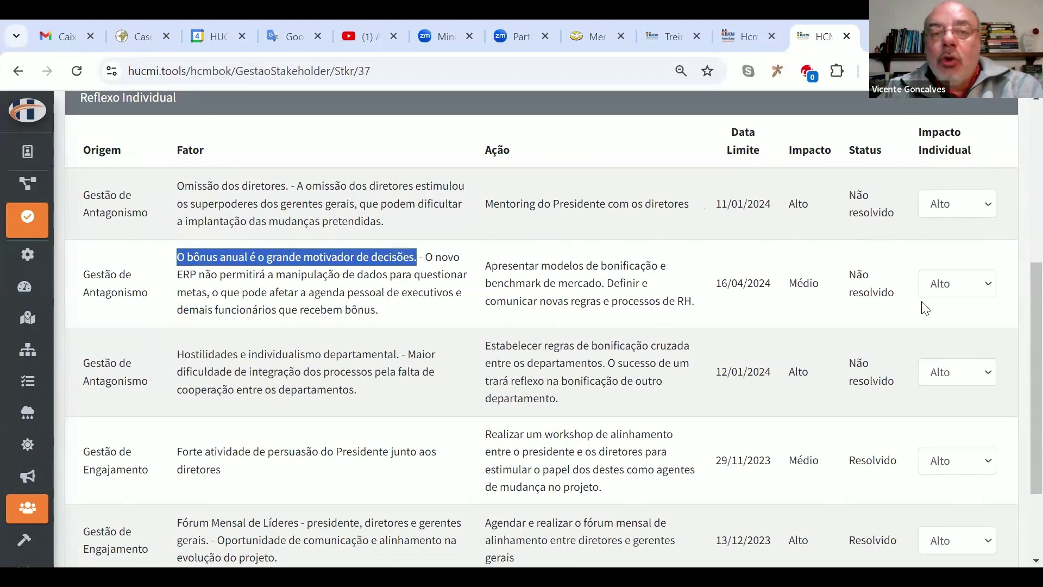
{"action": "scroll", "coordinate": [415, 414], "scroll_direction": "down", "scroll_amount": 2}
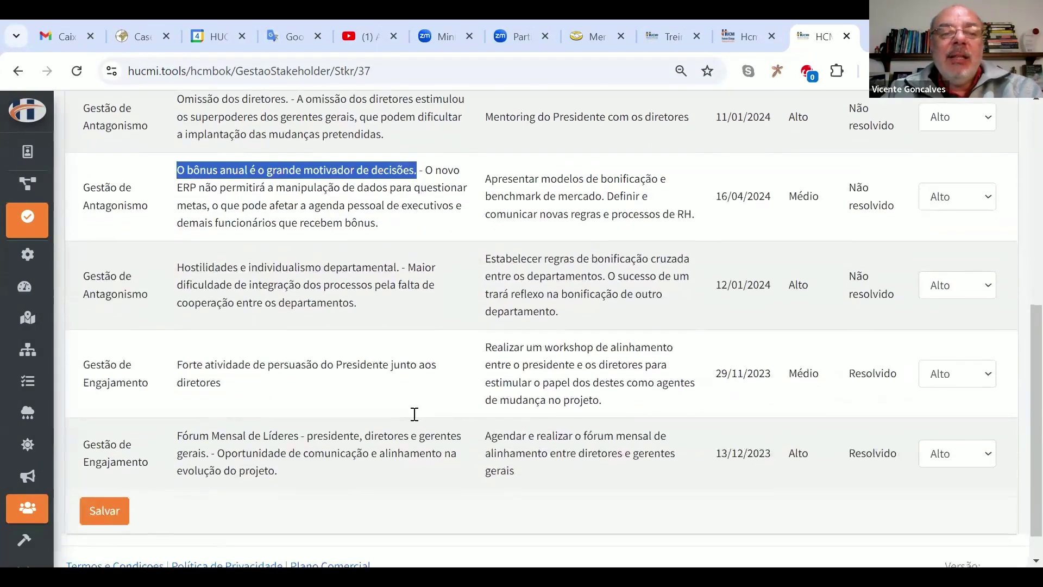
{"action": "scroll", "coordinate": [363, 393], "scroll_direction": "up", "scroll_amount": 4}
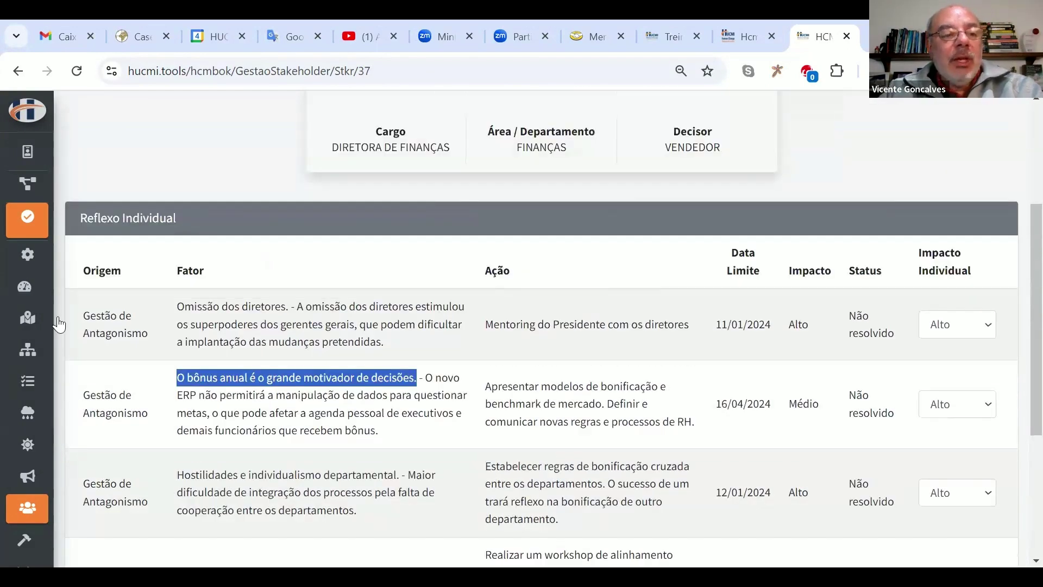
Step: Go to the PITSTOP project's Cockpit Management and open Gestão de Antagonismo from there
{"action": "left_click", "coordinate": [97, 295]}
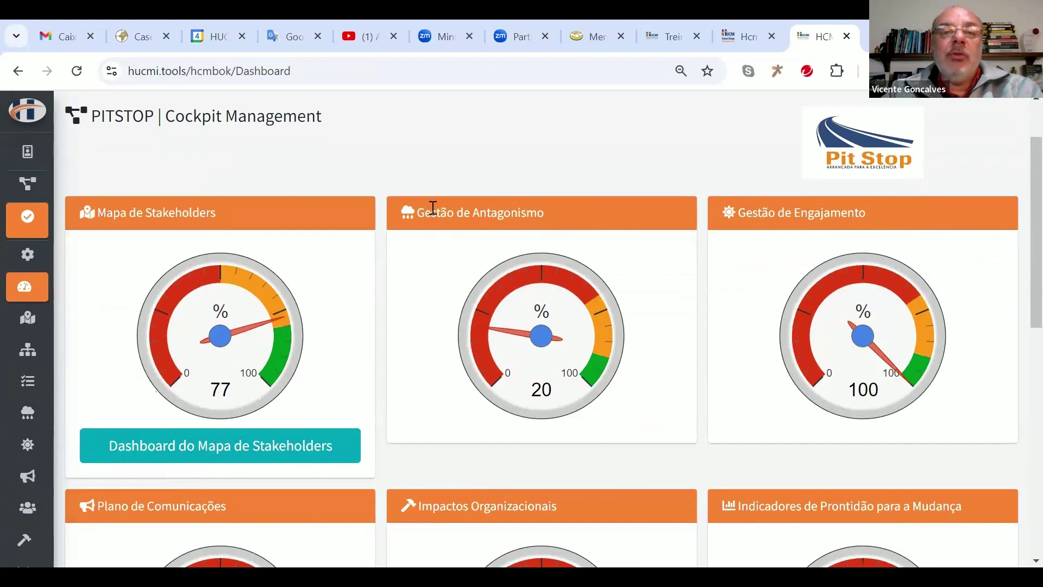
{"action": "mouse_move", "coordinate": [39, 360]}
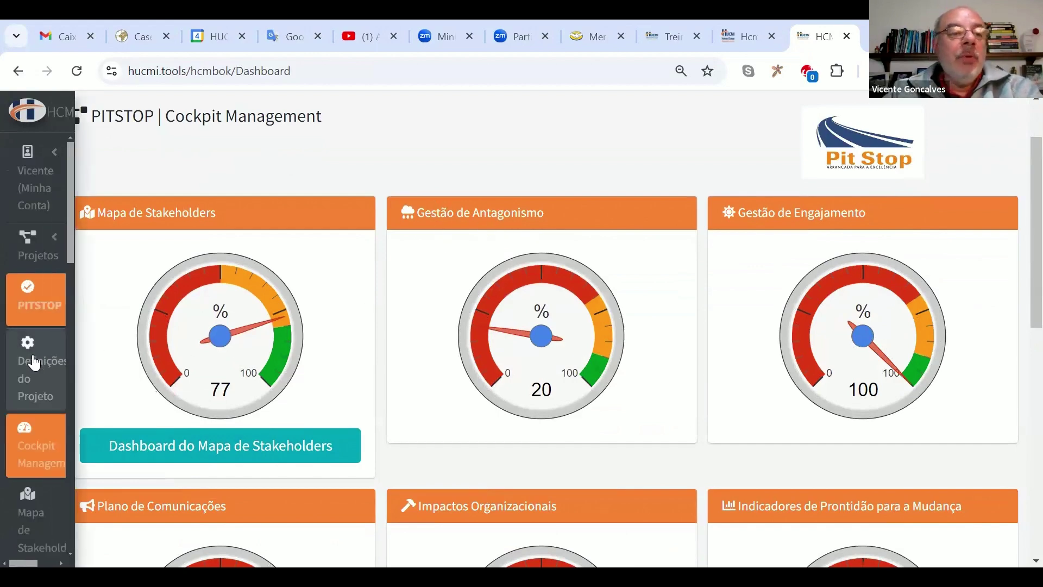
{"action": "left_click", "coordinate": [603, 319]}
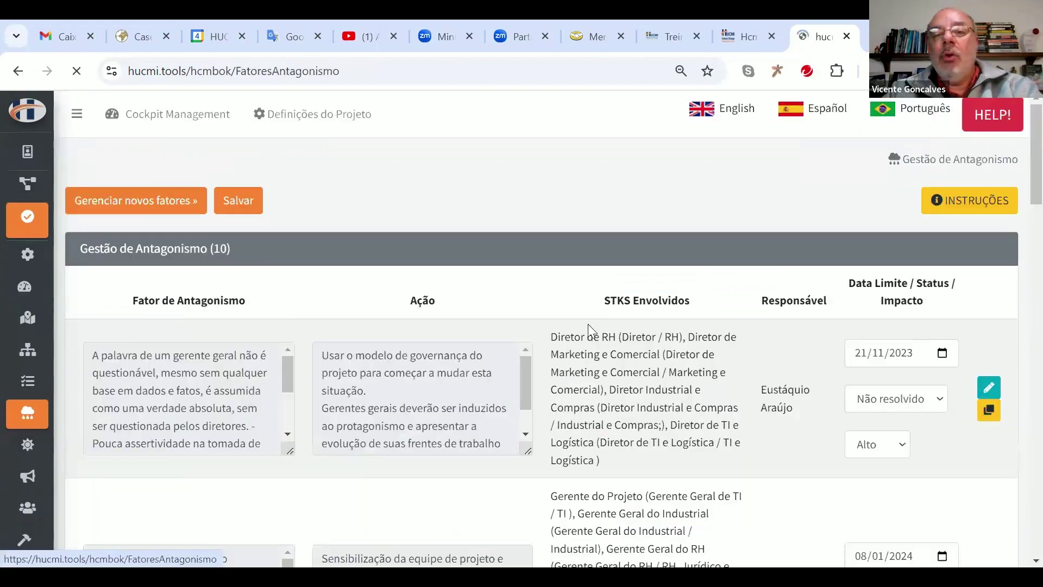
{"action": "left_click", "coordinate": [387, 251]}
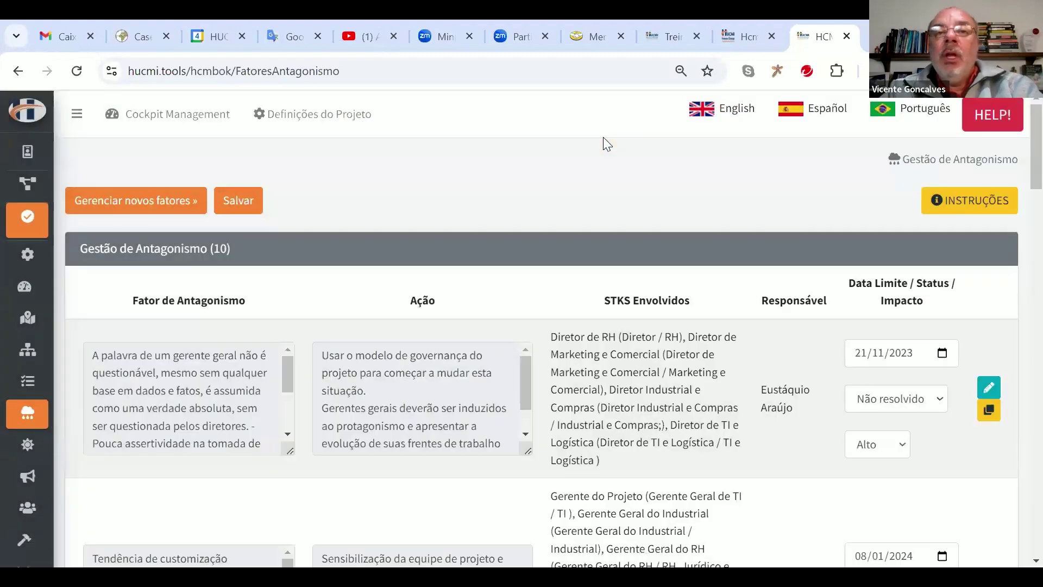
Step: Set the status of the general manager's unquestioned word and "Tendência de customização excessiva" factors to Resolvido
{"action": "scroll", "coordinate": [783, 278], "scroll_direction": "down", "scroll_amount": 3}
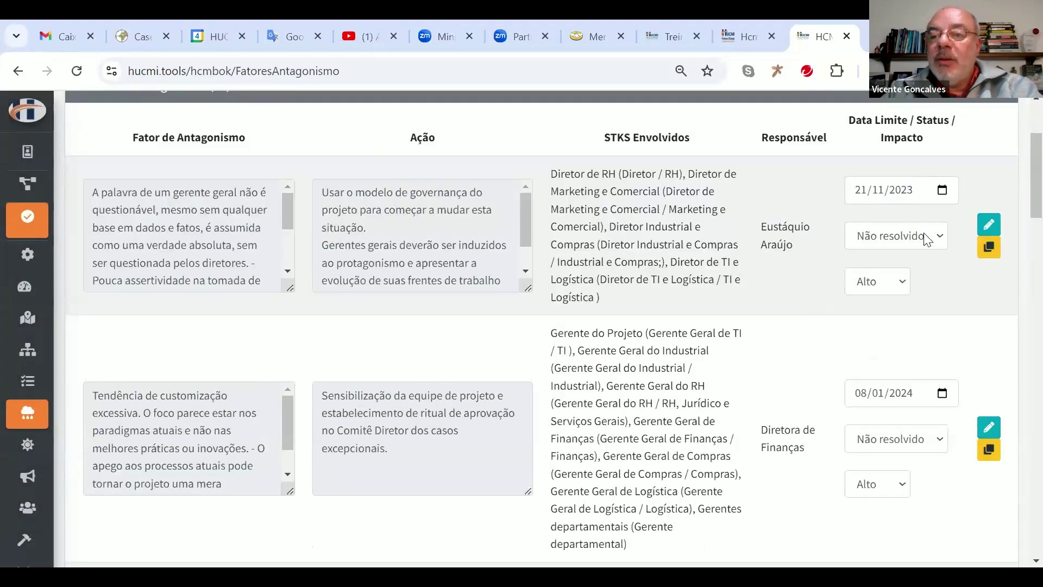
{"action": "left_click", "coordinate": [940, 239]}
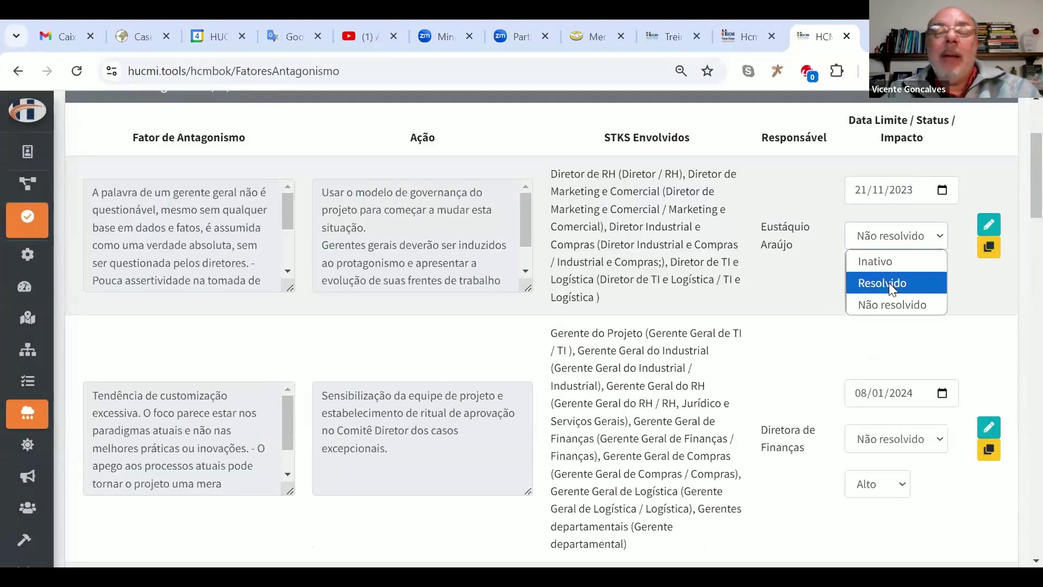
{"action": "left_click", "coordinate": [888, 282]}
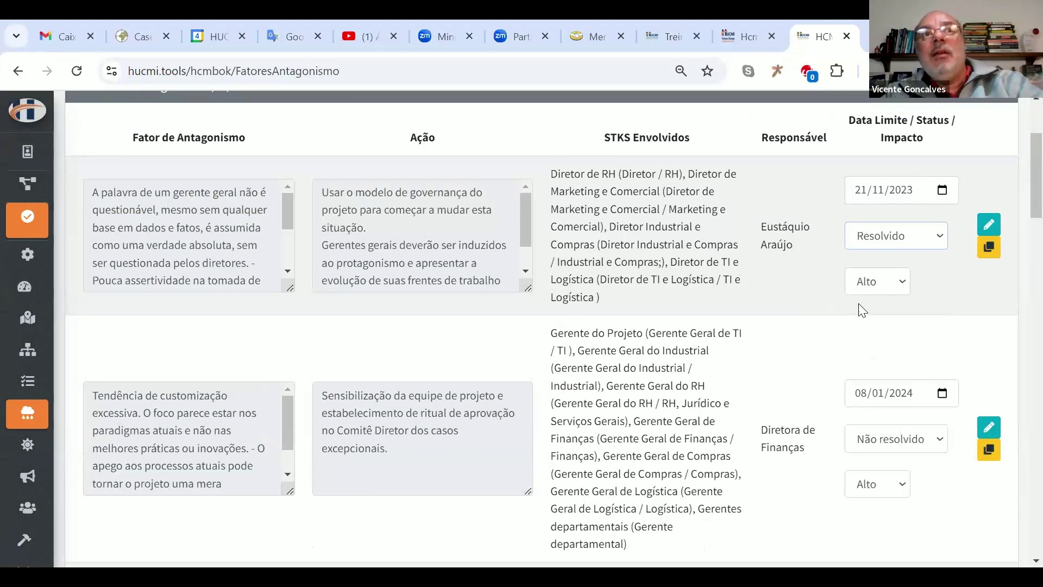
{"action": "scroll", "coordinate": [906, 341], "scroll_direction": "down", "scroll_amount": 3}
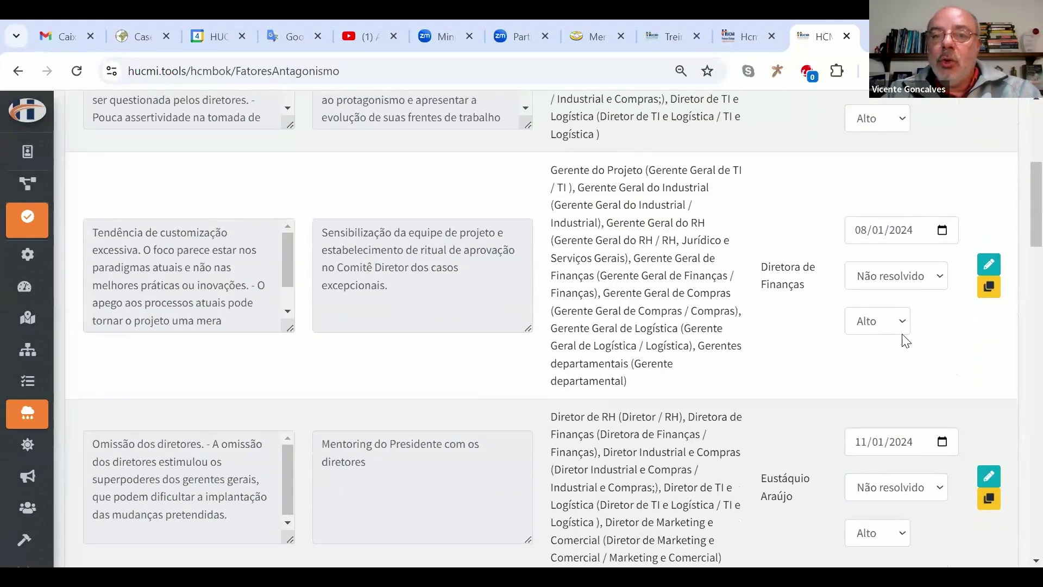
{"action": "left_click", "coordinate": [937, 276]}
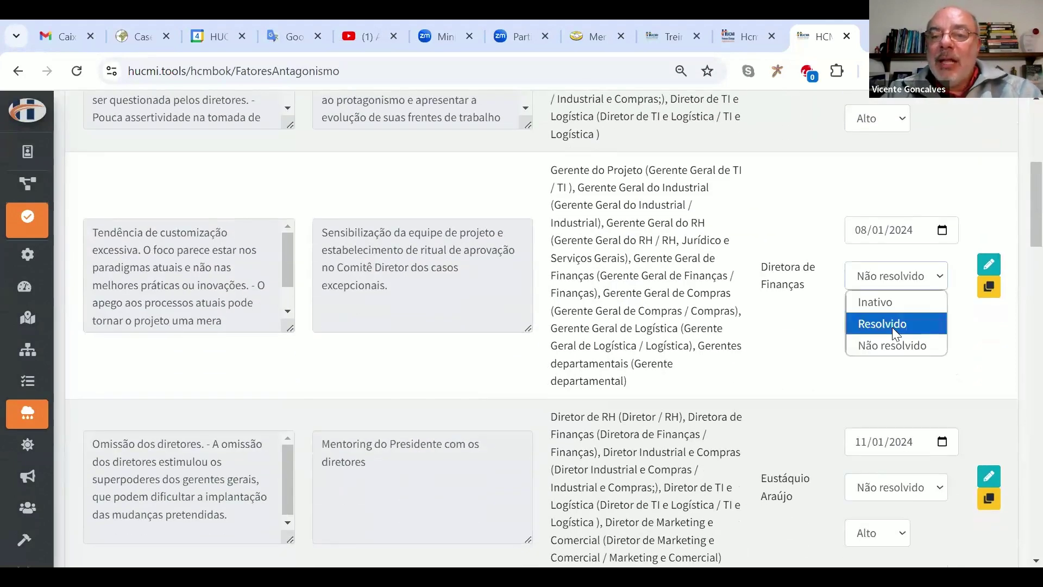
{"action": "left_click", "coordinate": [892, 324]}
Step: Set the status of the "Omissão dos diretores" and "Hostilidades e individualismo departamental" factors to Resolvido
{"action": "scroll", "coordinate": [918, 334], "scroll_direction": "down", "scroll_amount": 3}
{"action": "left_click", "coordinate": [928, 325]}
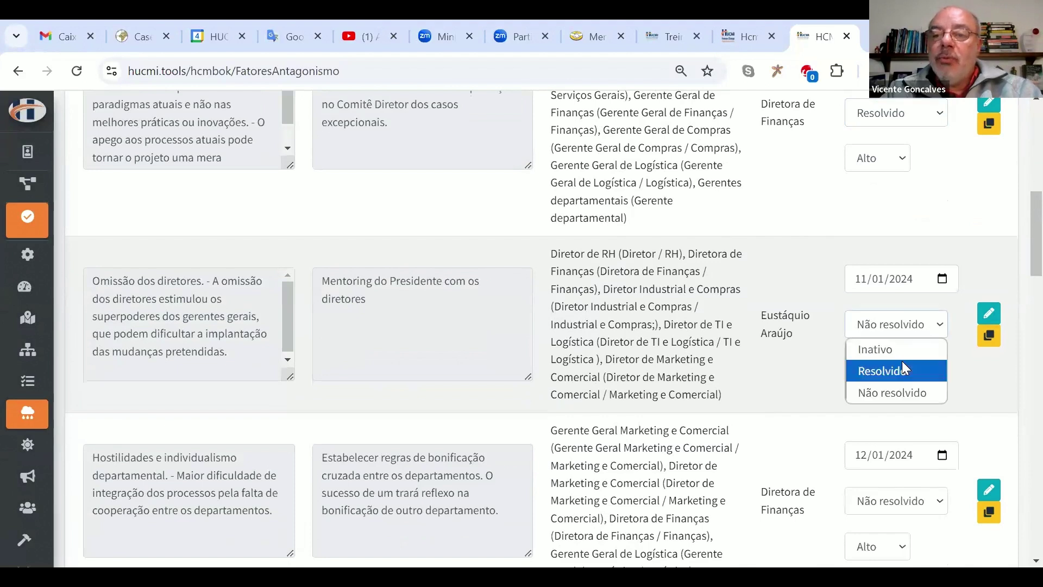
{"action": "left_click", "coordinate": [894, 369]}
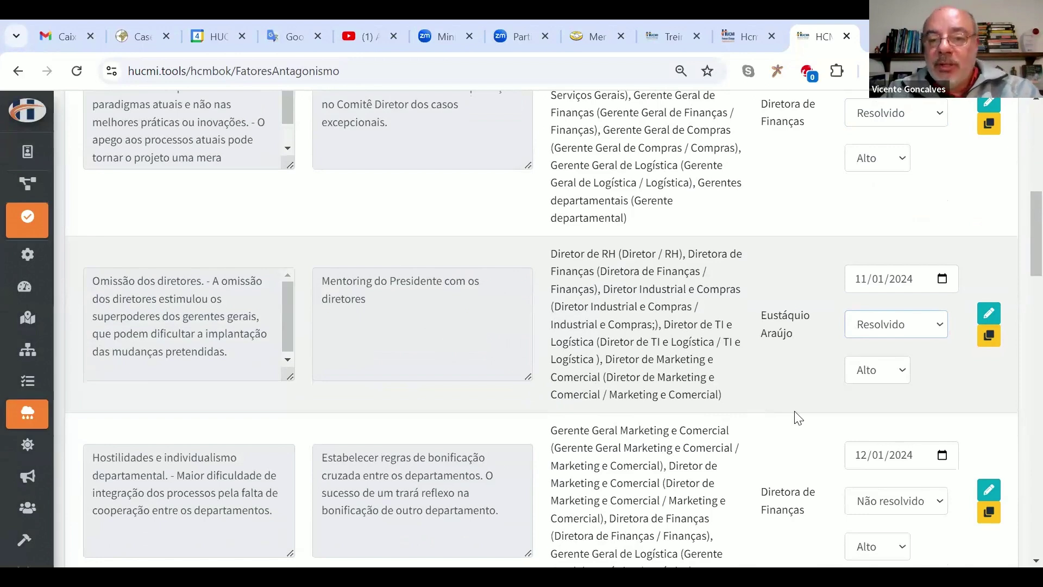
{"action": "scroll", "coordinate": [882, 419], "scroll_direction": "down", "scroll_amount": 3}
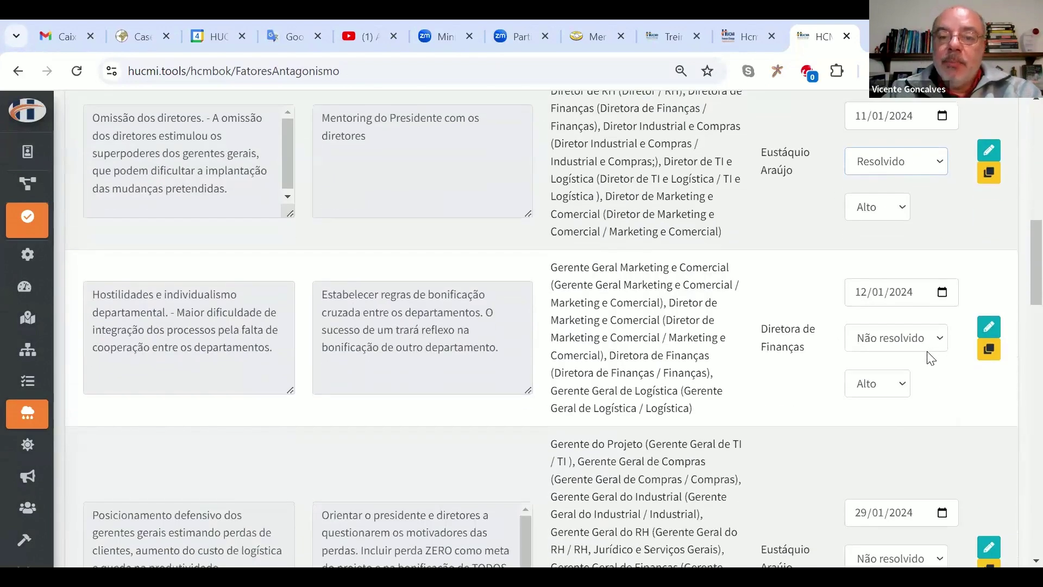
{"action": "left_click", "coordinate": [935, 343]}
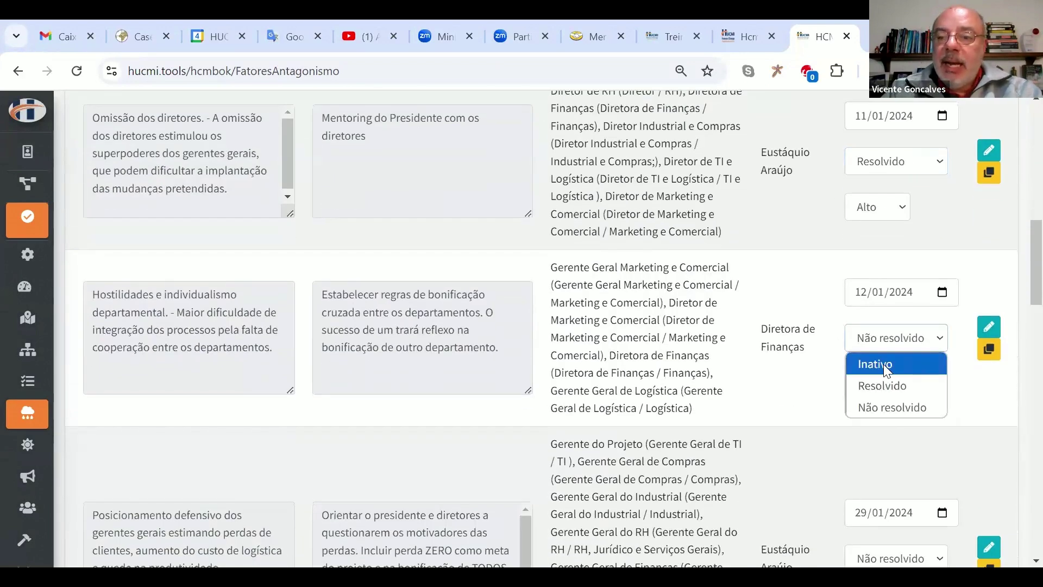
{"action": "left_click", "coordinate": [865, 386]}
Step: Mark the general managers' "Posicionamento defensivo" and the "Disputa pela sucessão do diretor de TI" factors as Resolvido
{"action": "scroll", "coordinate": [831, 404], "scroll_direction": "down", "scroll_amount": 6}
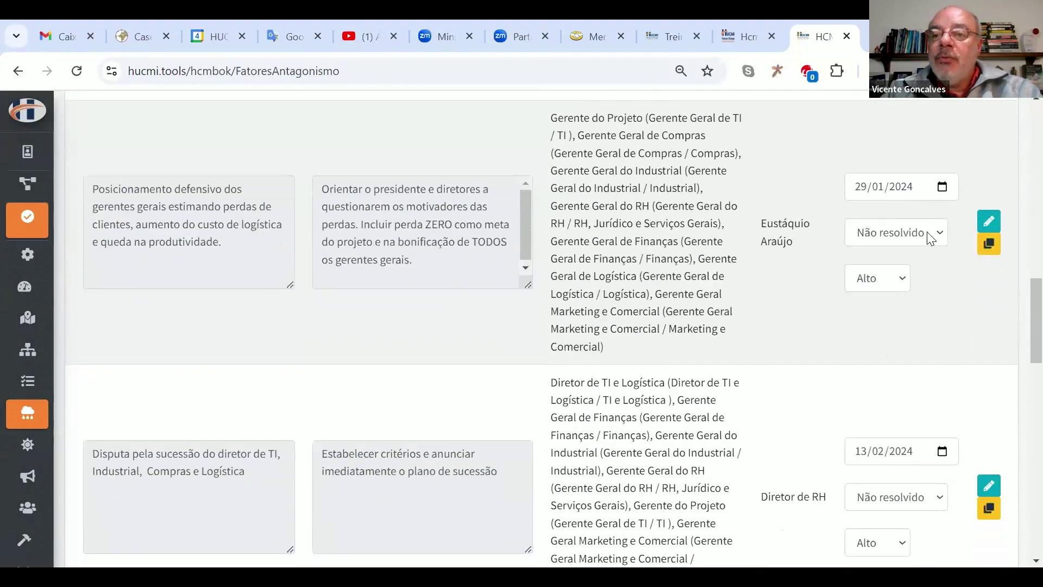
{"action": "left_click", "coordinate": [930, 240]}
{"action": "left_click", "coordinate": [890, 275]}
{"action": "scroll", "coordinate": [921, 358], "scroll_direction": "down", "scroll_amount": 3}
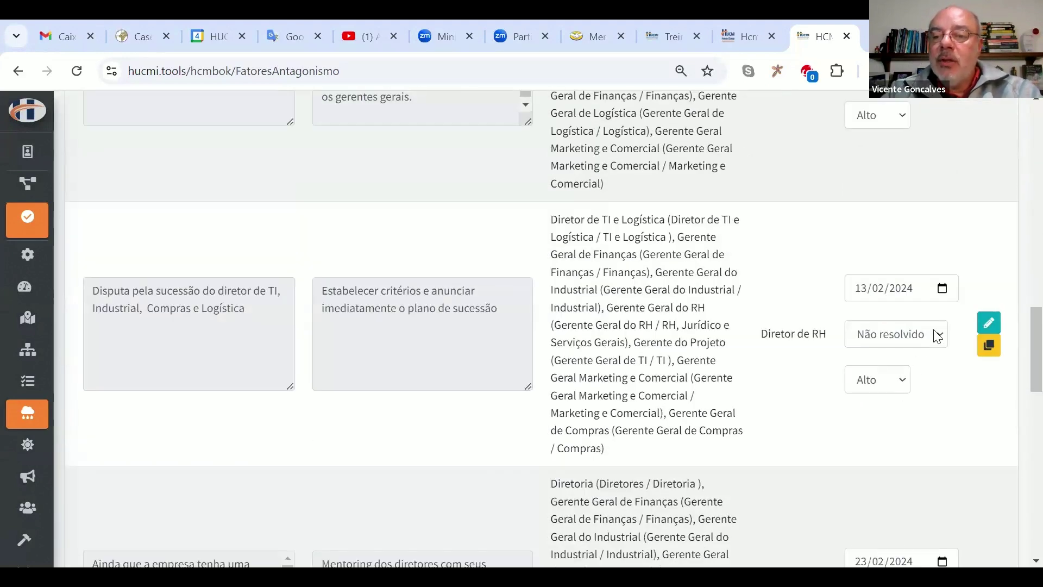
{"action": "left_click", "coordinate": [936, 333]}
{"action": "left_click", "coordinate": [891, 382]}
Step: Mark the organizational structure factor assigned to Diretoria, dated 23/02/2024, as Resolvido and save the antagonism factors
{"action": "scroll", "coordinate": [891, 386], "scroll_direction": "down", "scroll_amount": 5}
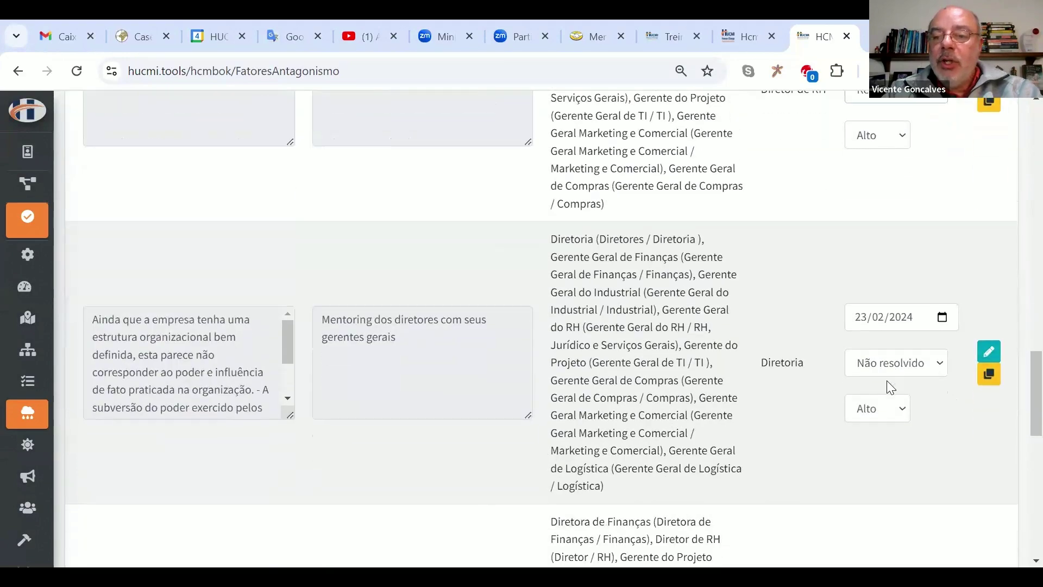
{"action": "left_click", "coordinate": [940, 362]}
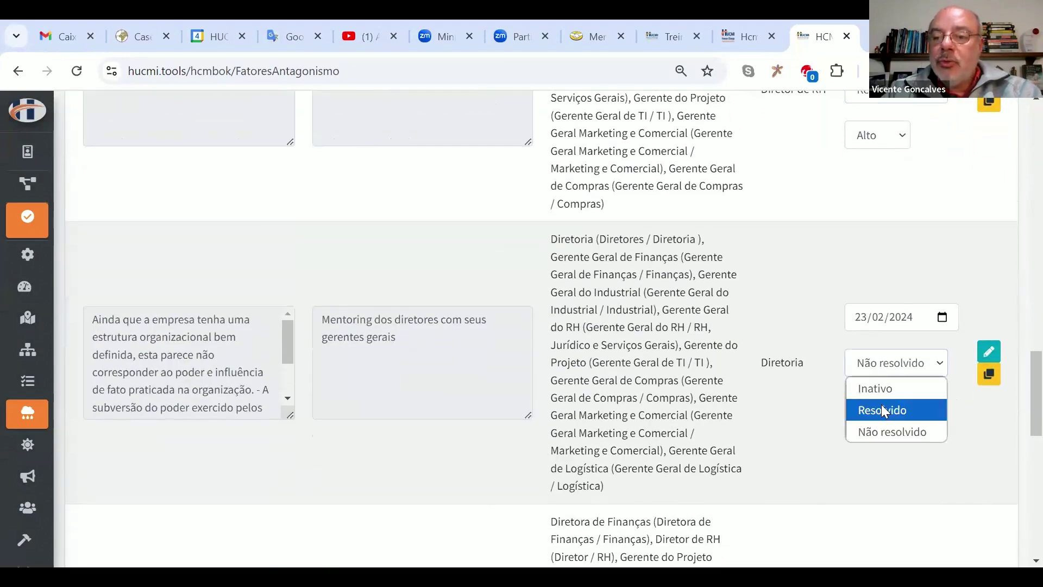
{"action": "left_click", "coordinate": [883, 409]}
{"action": "scroll", "coordinate": [543, 326], "scroll_direction": "up", "scroll_amount": 15}
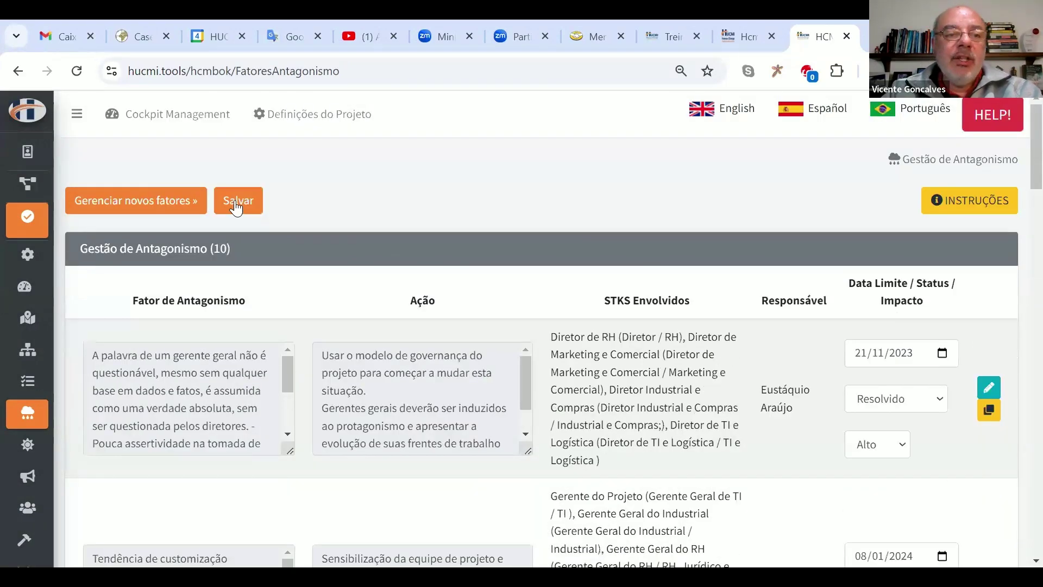
{"action": "left_click", "coordinate": [237, 201]}
Step: Return to Gestão de Stakeholders and open the Diretora de Finanças record from her point in the influence-factor chart
{"action": "mouse_move", "coordinate": [32, 402]}
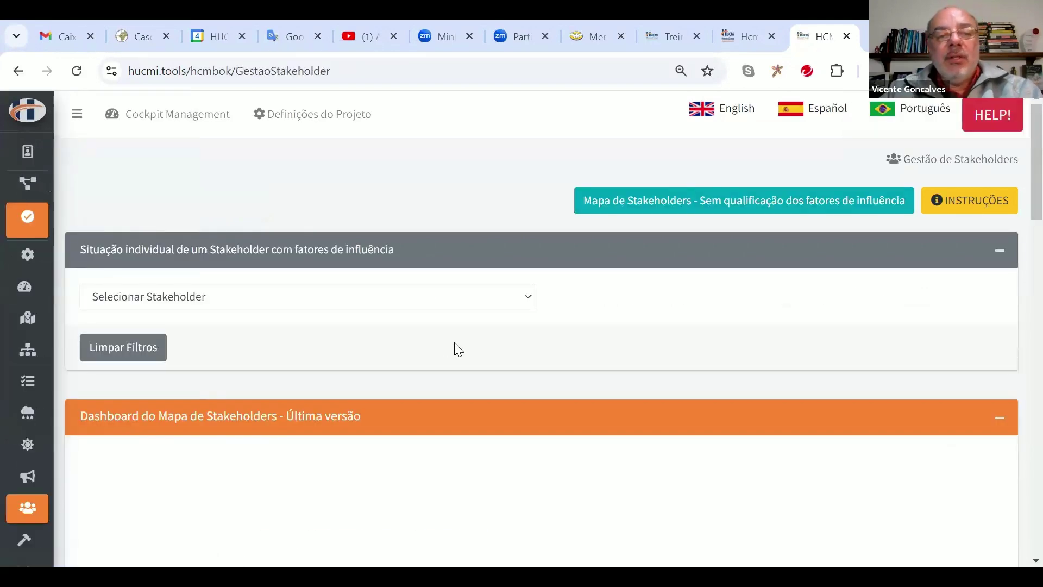
{"action": "scroll", "coordinate": [457, 350], "scroll_direction": "down", "scroll_amount": 5}
{"action": "scroll", "coordinate": [456, 353], "scroll_direction": "down", "scroll_amount": 4}
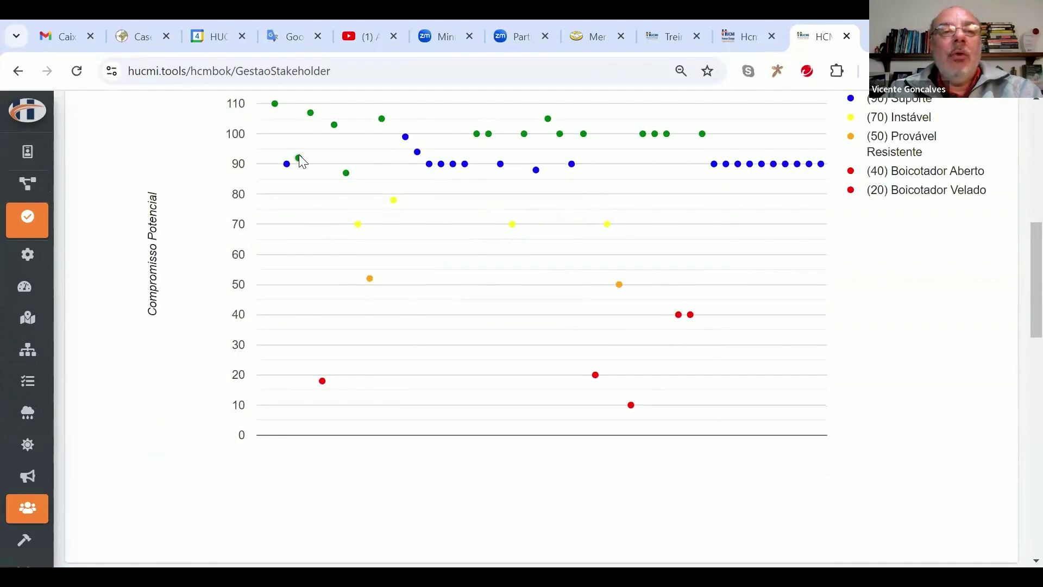
{"action": "left_click", "coordinate": [299, 158]}
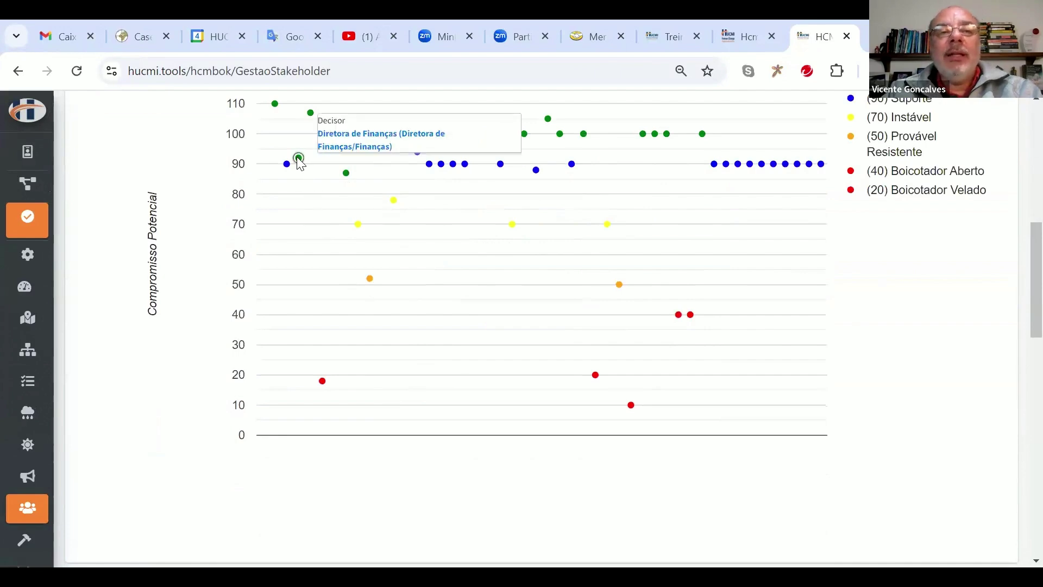
{"action": "left_click", "coordinate": [341, 139]}
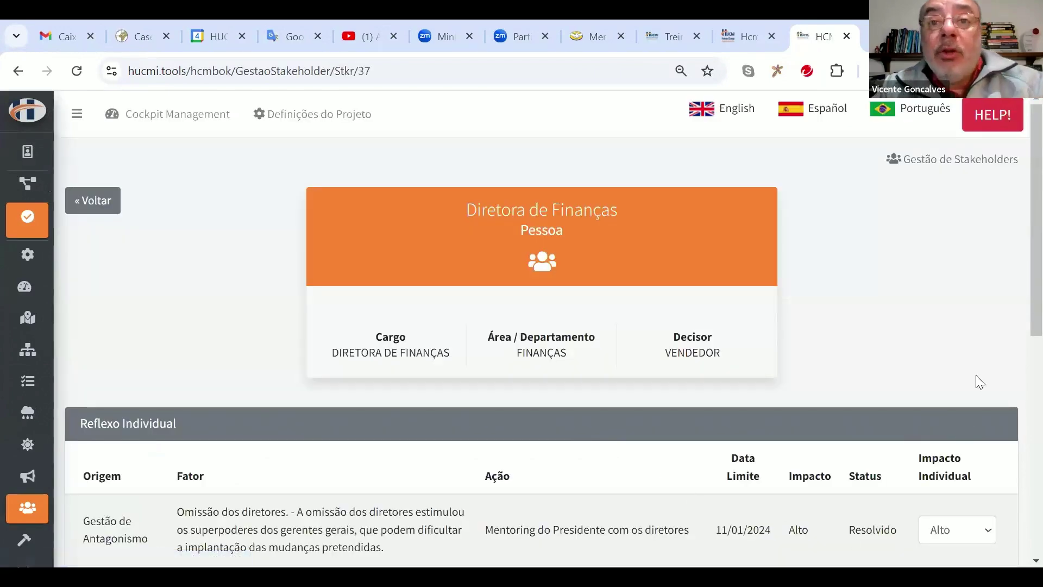
Step: Highlight the "Mentoring do Presidente com os diretores" action and set its Impacto Individual to Baixo
{"action": "scroll", "coordinate": [978, 340], "scroll_direction": "down", "scroll_amount": 5}
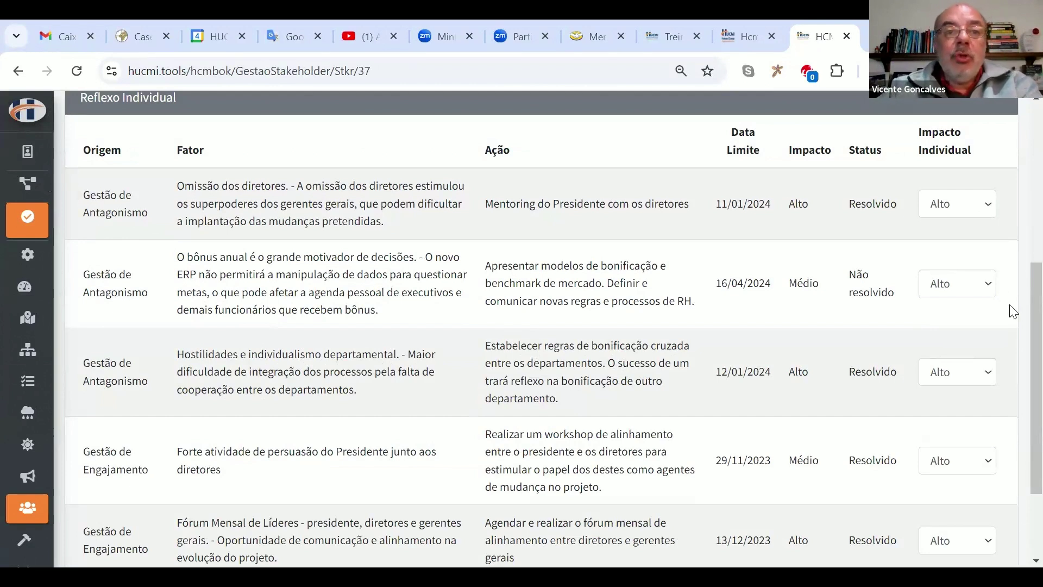
{"action": "left_click_drag", "start_coordinate": [477, 205], "coordinate": [688, 208]}
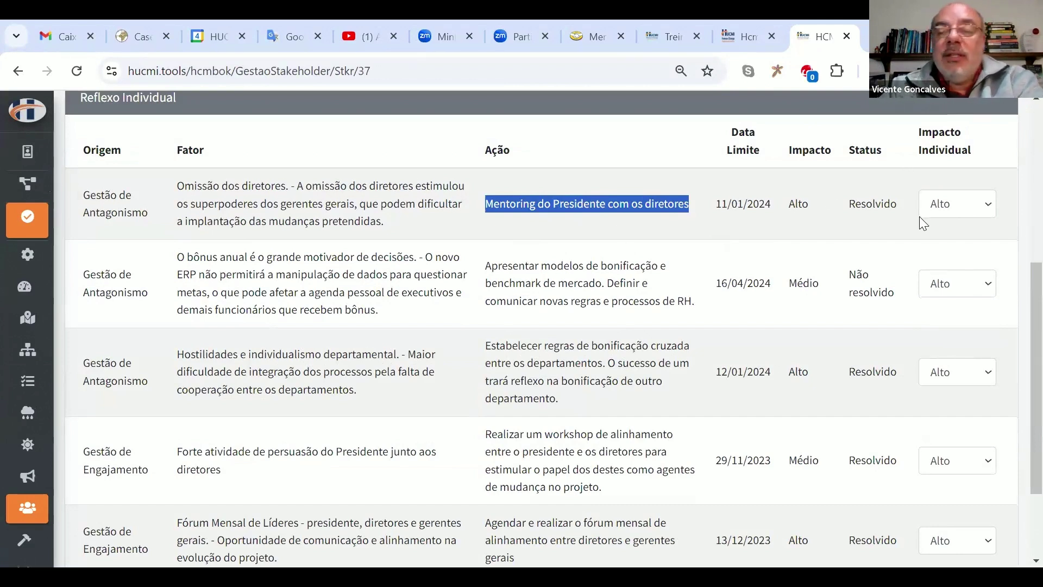
{"action": "left_click", "coordinate": [990, 209]}
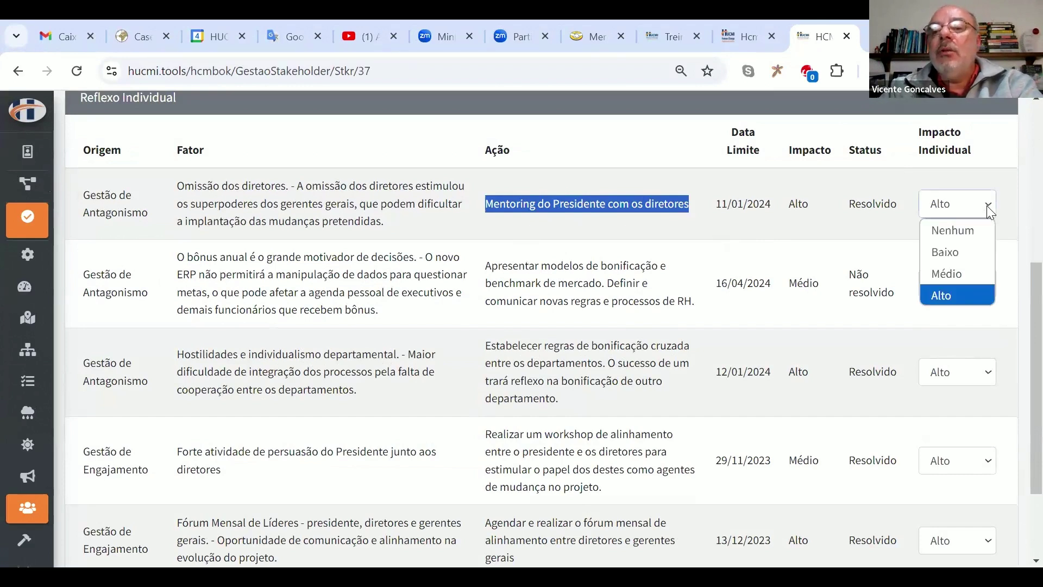
{"action": "left_click", "coordinate": [945, 253]}
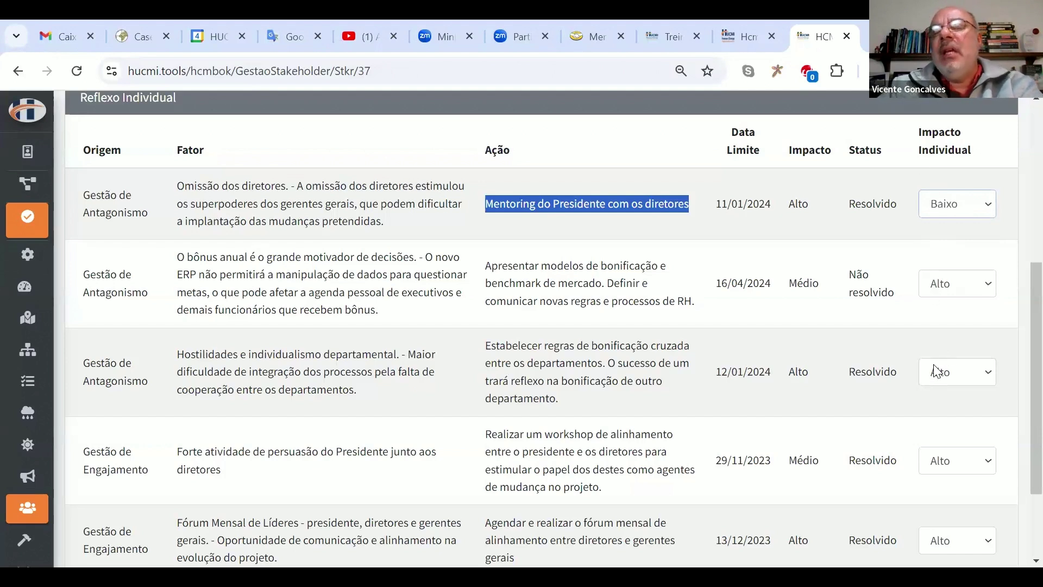
{"action": "left_click", "coordinate": [554, 220]}
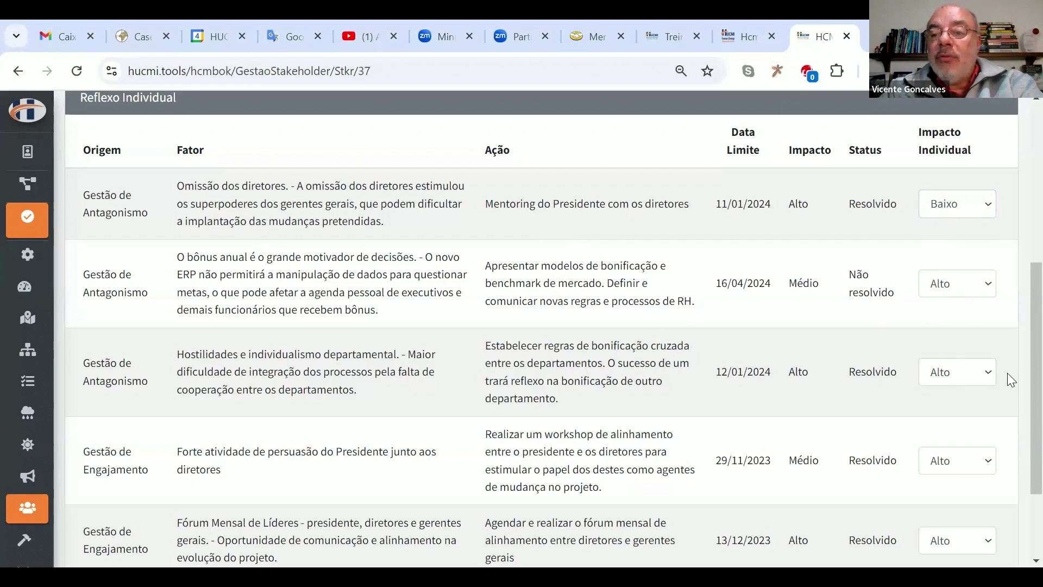
Step: Set the Impacto Individual of the "Hostilidades e individualismo departamental" factor to Nenhum and save the Diretora de Finanças record
{"action": "left_click", "coordinate": [977, 377]}
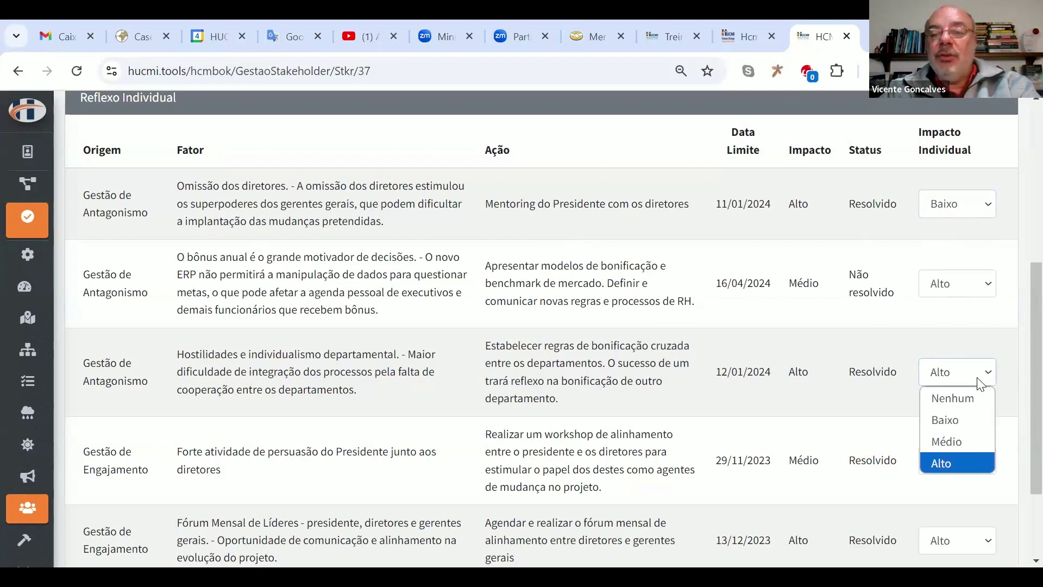
{"action": "left_click", "coordinate": [949, 399]}
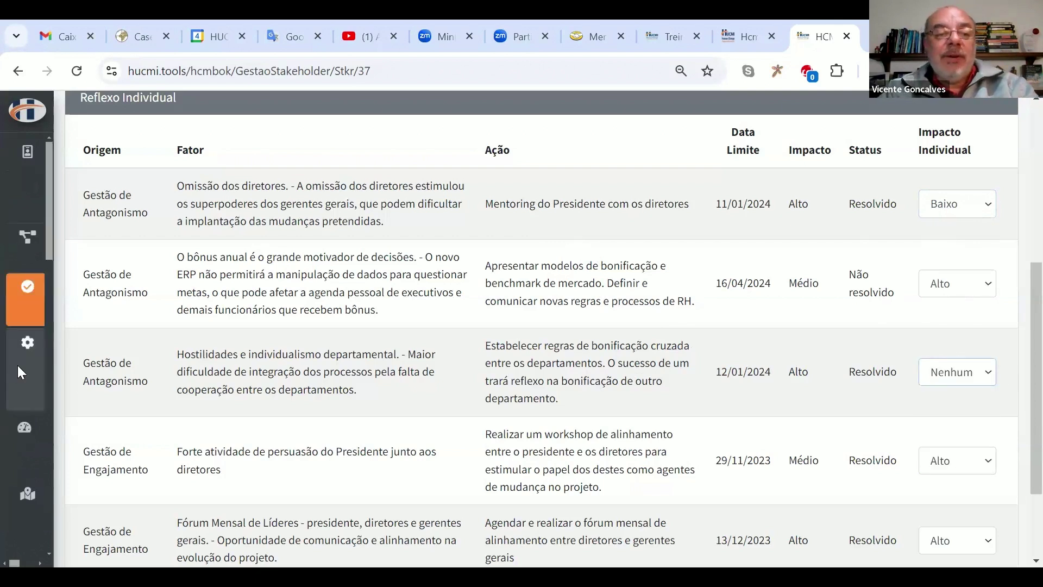
{"action": "left_click_drag", "start_coordinate": [177, 352], "coordinate": [392, 392]}
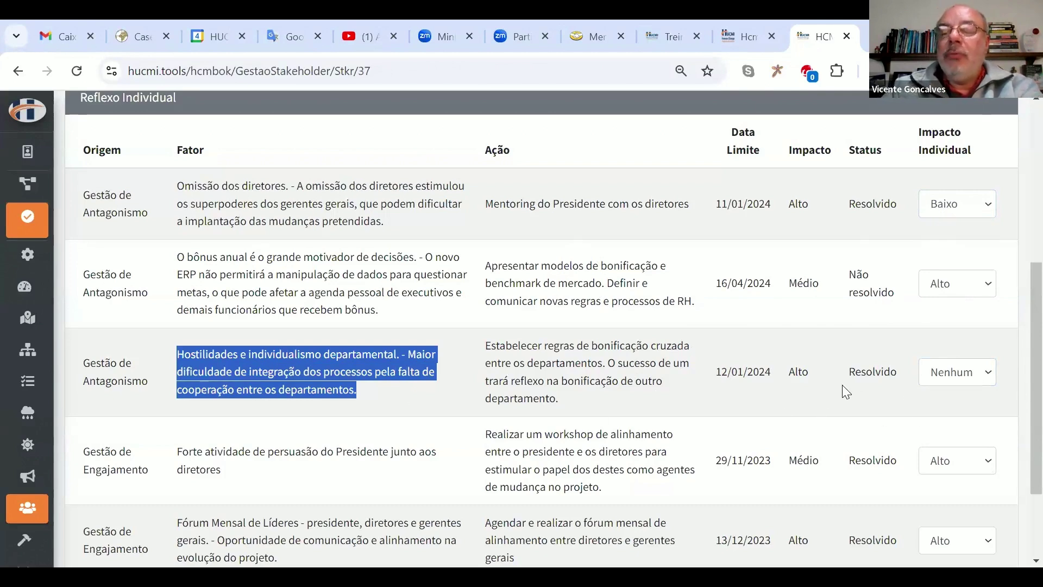
{"action": "scroll", "coordinate": [842, 384], "scroll_direction": "down", "scroll_amount": 3}
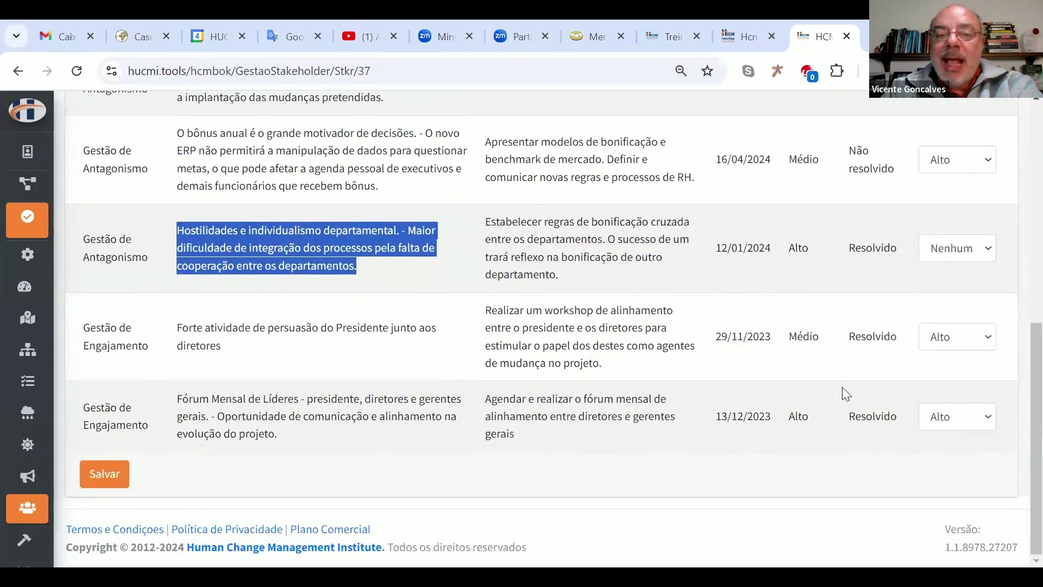
{"action": "scroll", "coordinate": [826, 384], "scroll_direction": "up", "scroll_amount": 3}
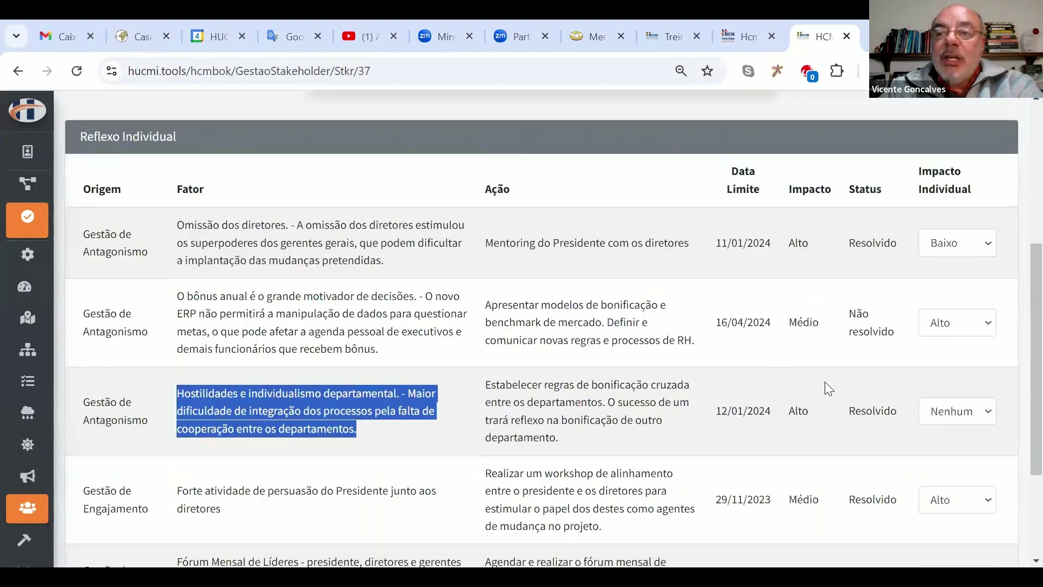
{"action": "scroll", "coordinate": [186, 421], "scroll_direction": "down", "scroll_amount": 3}
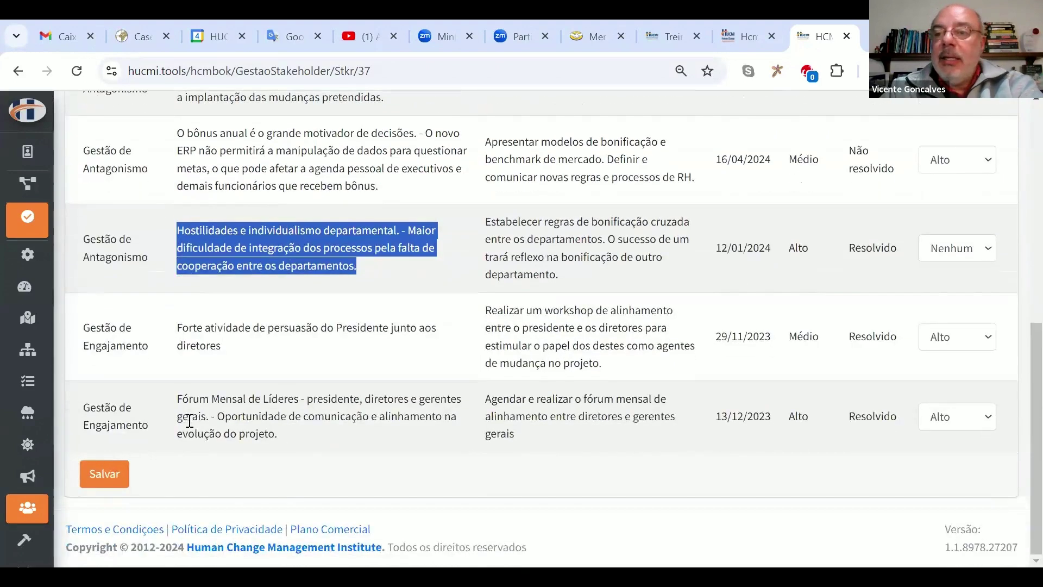
{"action": "scroll", "coordinate": [397, 394], "scroll_direction": "up", "scroll_amount": 2}
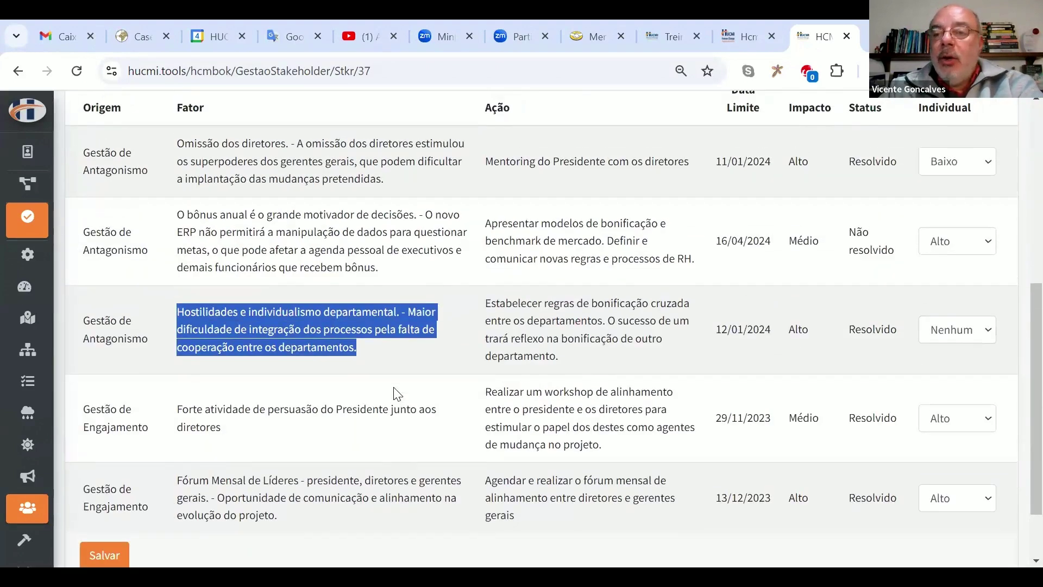
{"action": "left_click", "coordinate": [109, 551]}
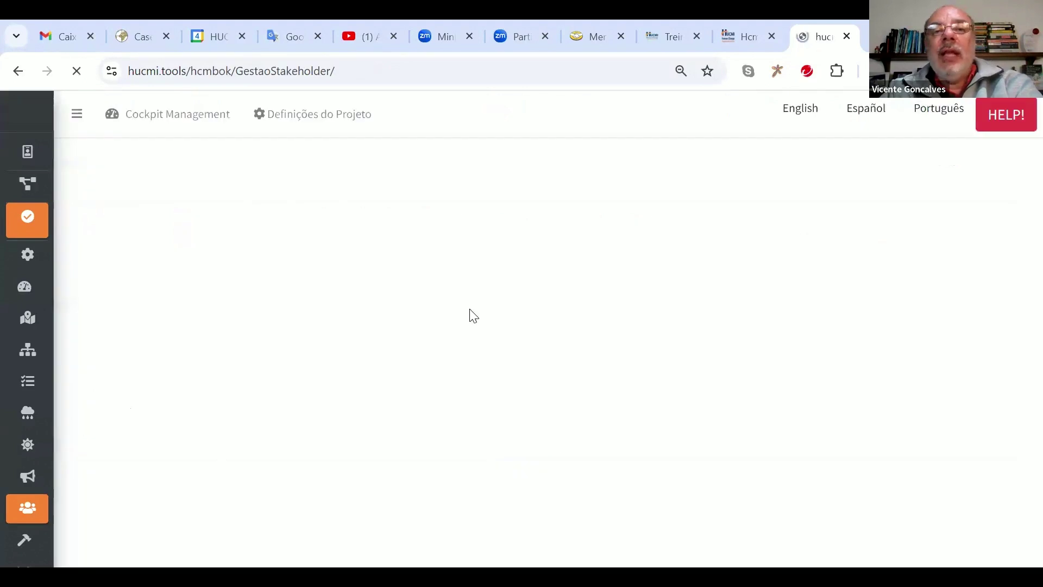
Step: Check the Diretora de Finanças point in the influence-factor stakeholder map and highlight all the Vendedor stakeholders
{"action": "scroll", "coordinate": [442, 340], "scroll_direction": "down", "scroll_amount": 7}
{"action": "scroll", "coordinate": [334, 318], "scroll_direction": "up", "scroll_amount": 2}
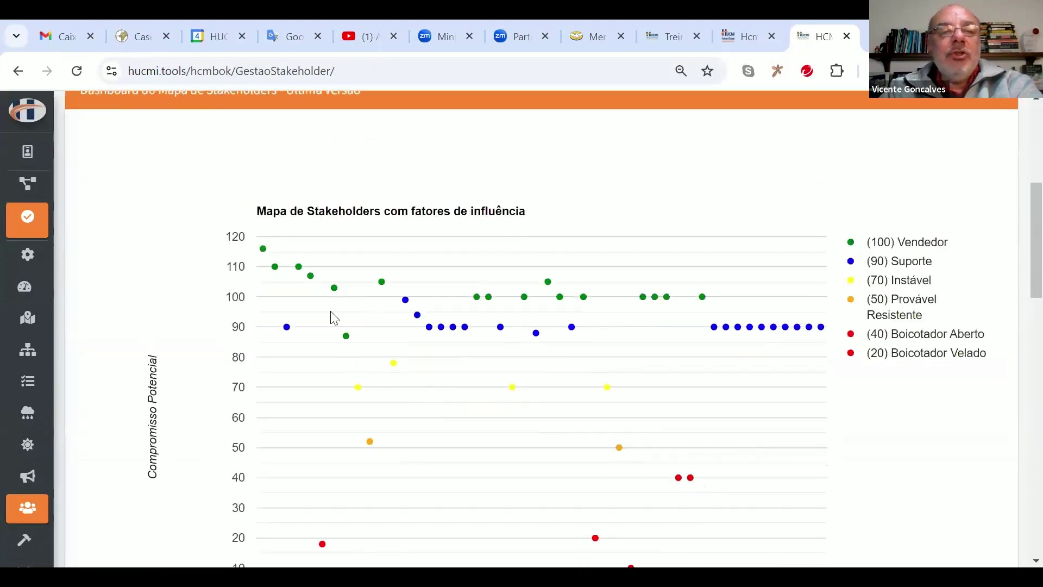
{"action": "mouse_move", "coordinate": [300, 268]}
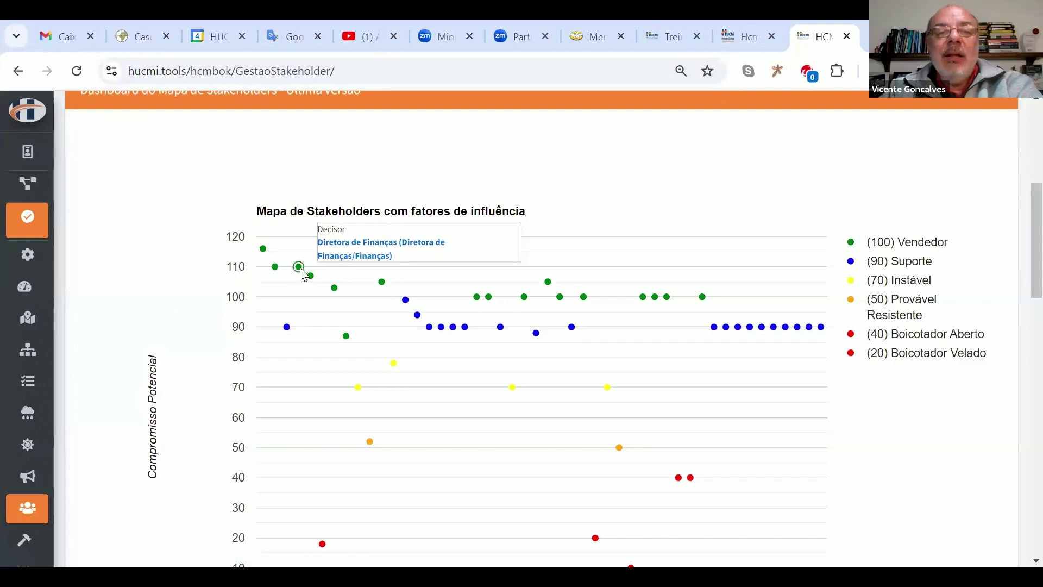
{"action": "left_click", "coordinate": [851, 242]}
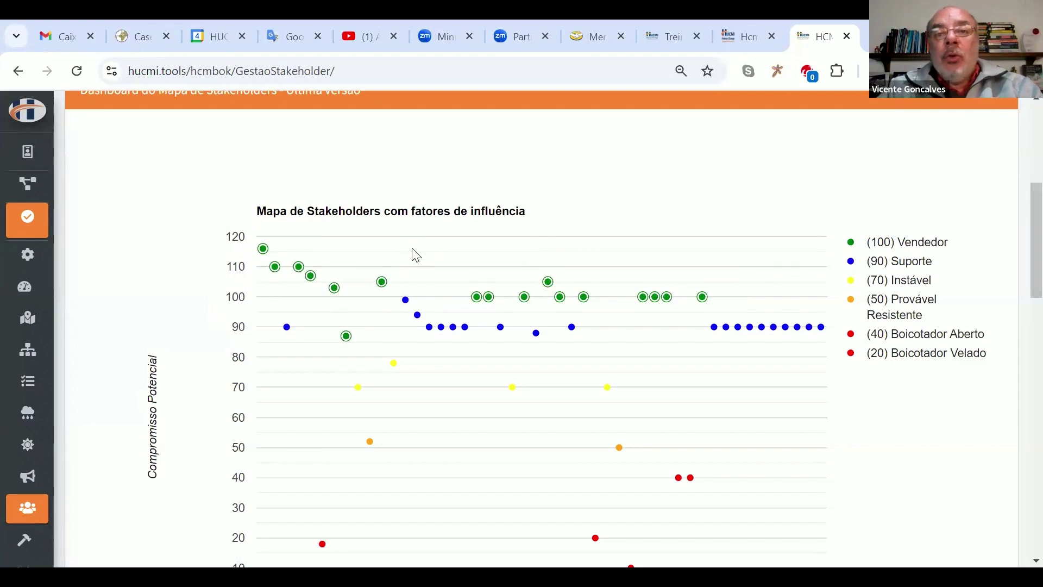
{"action": "scroll", "coordinate": [584, 280], "scroll_direction": "down", "scroll_amount": 2}
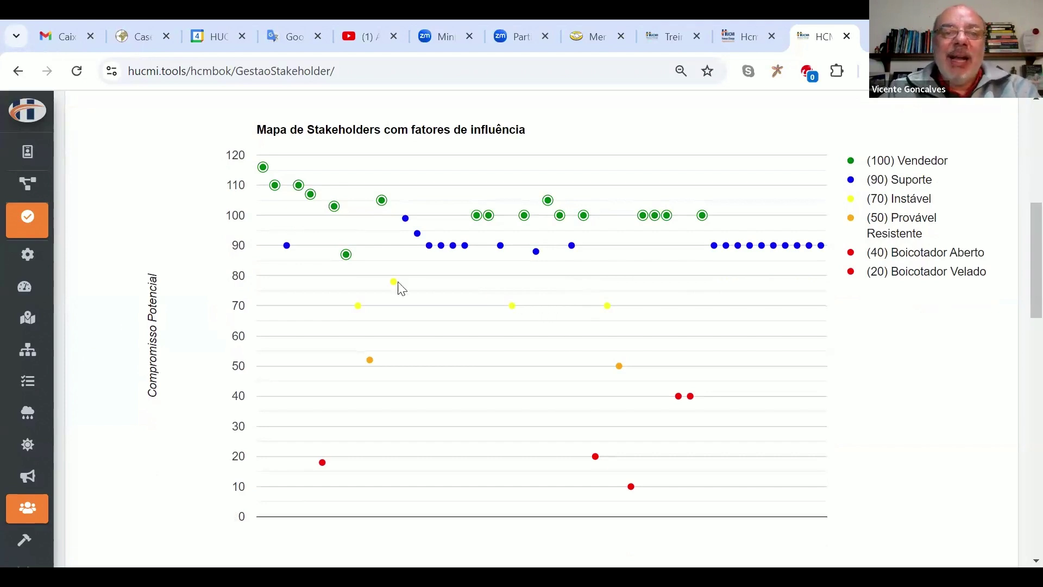
Step: Open Indicadores de Prontidão para a Mudança, dismiss the save reminder and highlight the "Comunicação com clientes VIP do atacado" indicator
{"action": "mouse_move", "coordinate": [39, 303]}
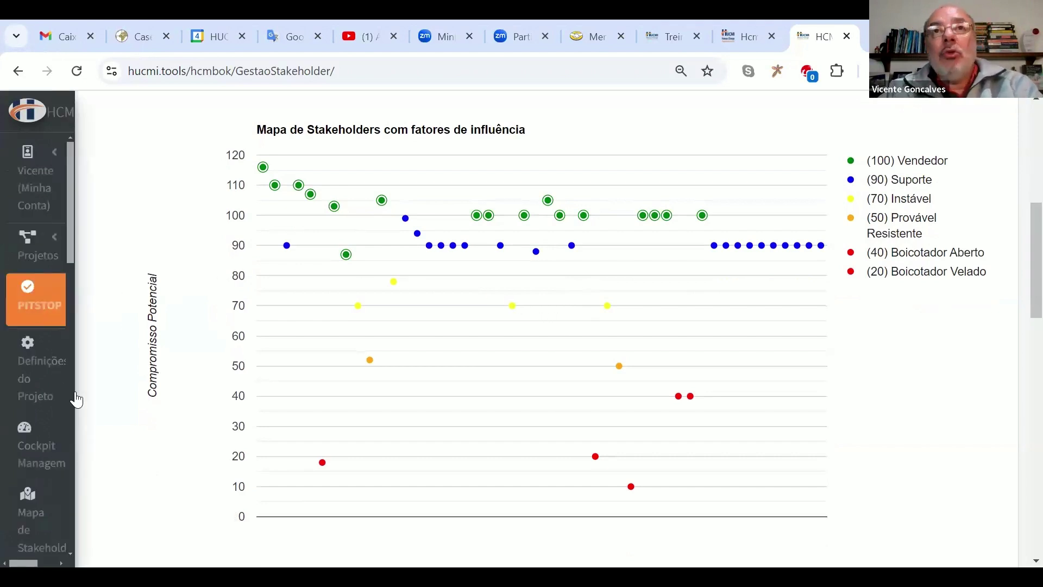
{"action": "scroll", "coordinate": [76, 399], "scroll_direction": "down", "scroll_amount": 5}
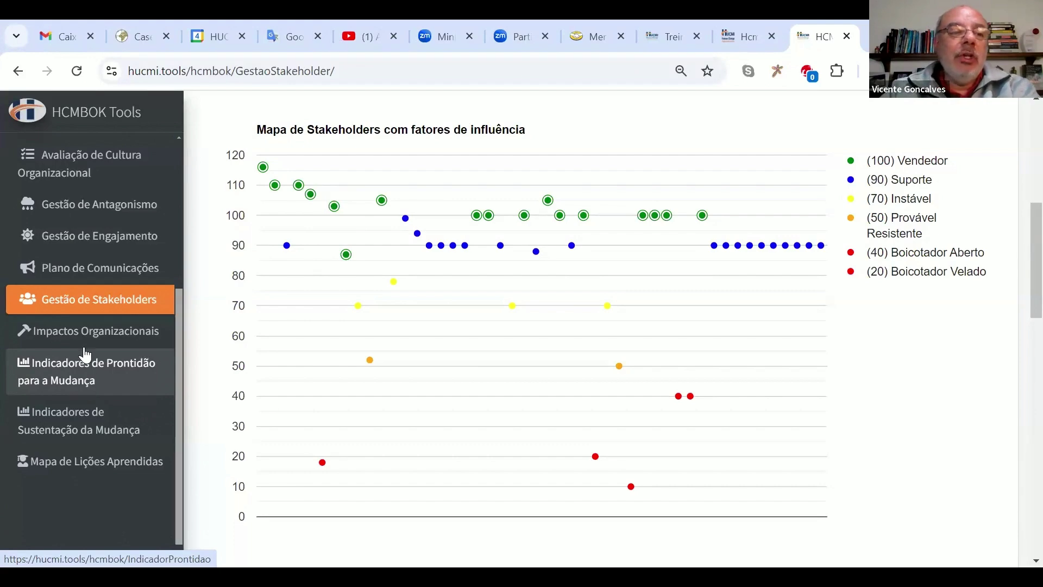
{"action": "left_click", "coordinate": [77, 367]}
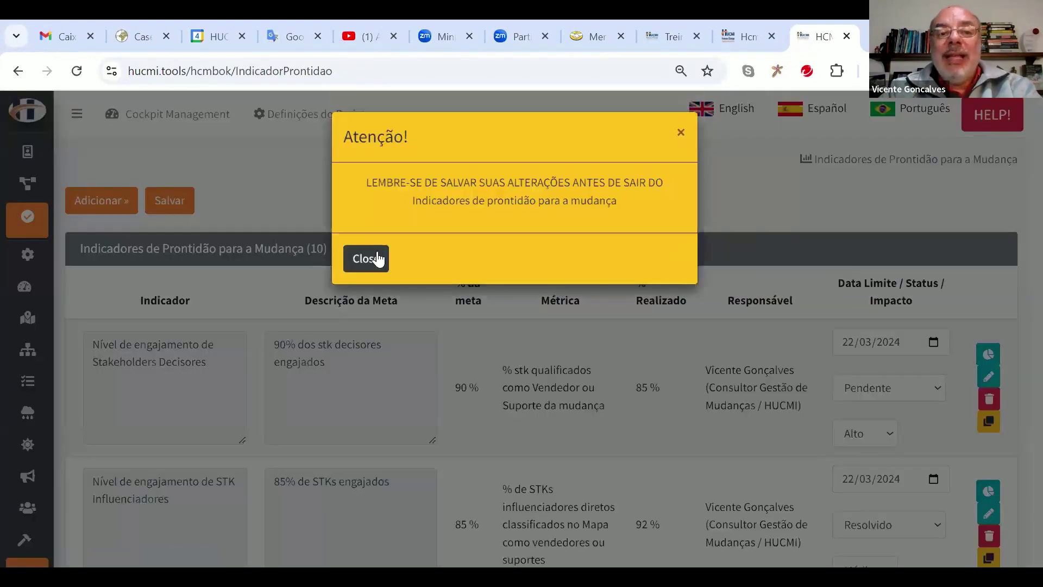
{"action": "left_click", "coordinate": [377, 259]}
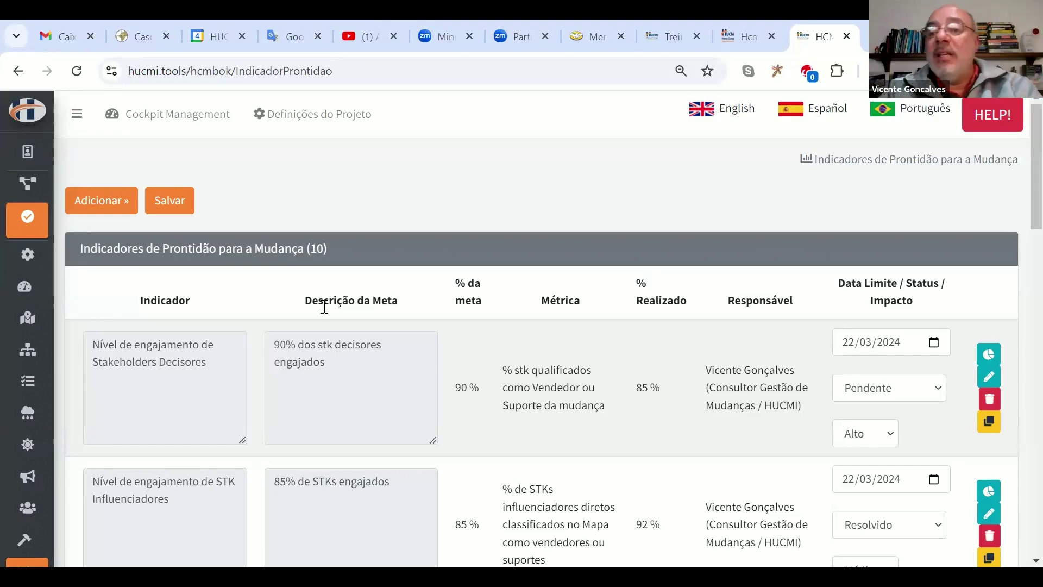
{"action": "scroll", "coordinate": [324, 305], "scroll_direction": "down", "scroll_amount": 2}
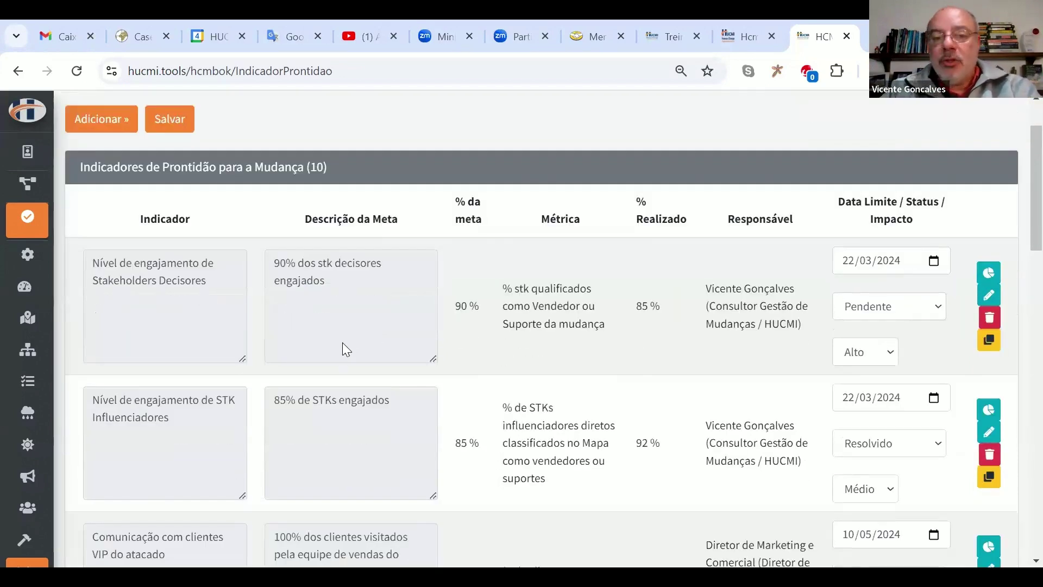
{"action": "scroll", "coordinate": [342, 354], "scroll_direction": "down", "scroll_amount": 2}
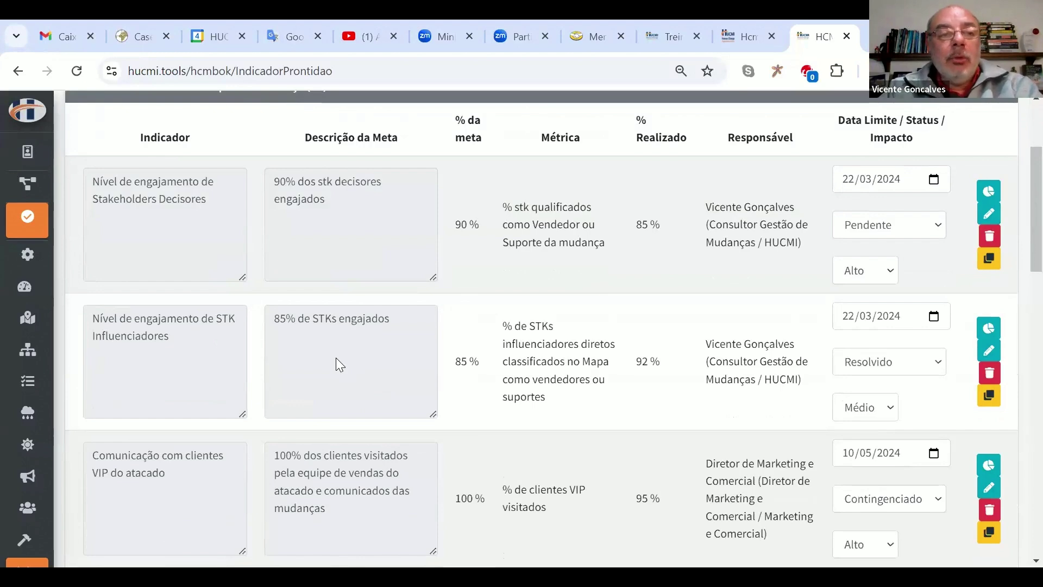
{"action": "scroll", "coordinate": [336, 357], "scroll_direction": "up", "scroll_amount": 2}
{"action": "scroll", "coordinate": [336, 356], "scroll_direction": "down", "scroll_amount": 8}
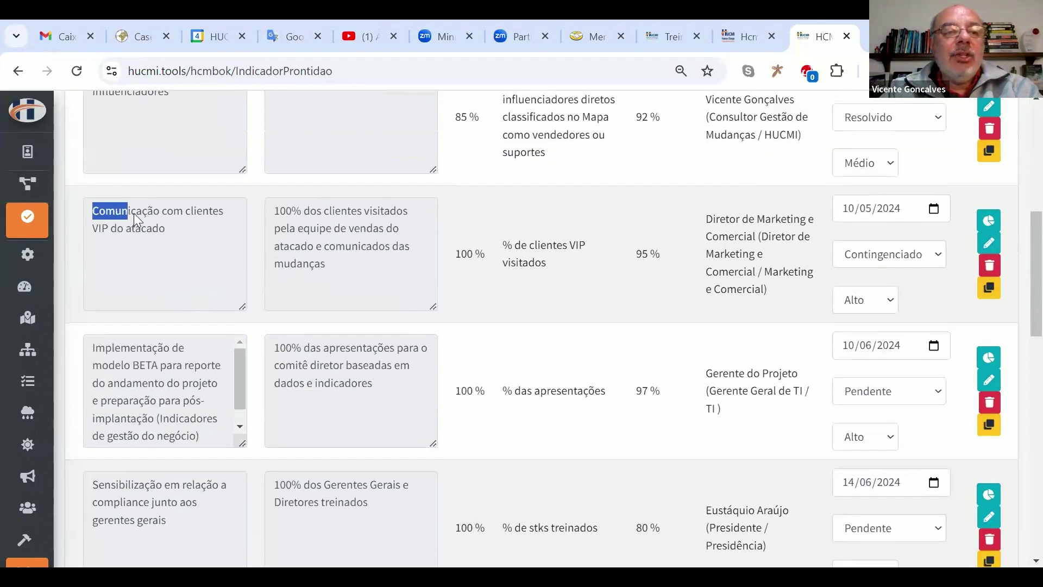
{"action": "left_click_drag", "start_coordinate": [134, 213], "coordinate": [170, 229]}
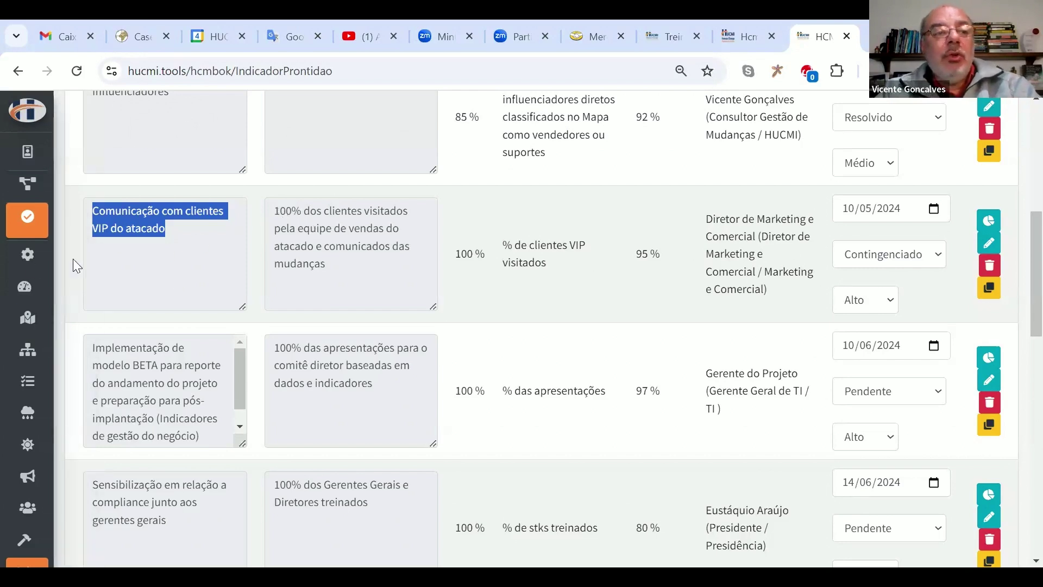
Step: Open Plano de Comunicações and highlight the external stakeholders' event about sales managers' visits to the wholesale VIP clients
{"action": "mouse_move", "coordinate": [42, 339]}
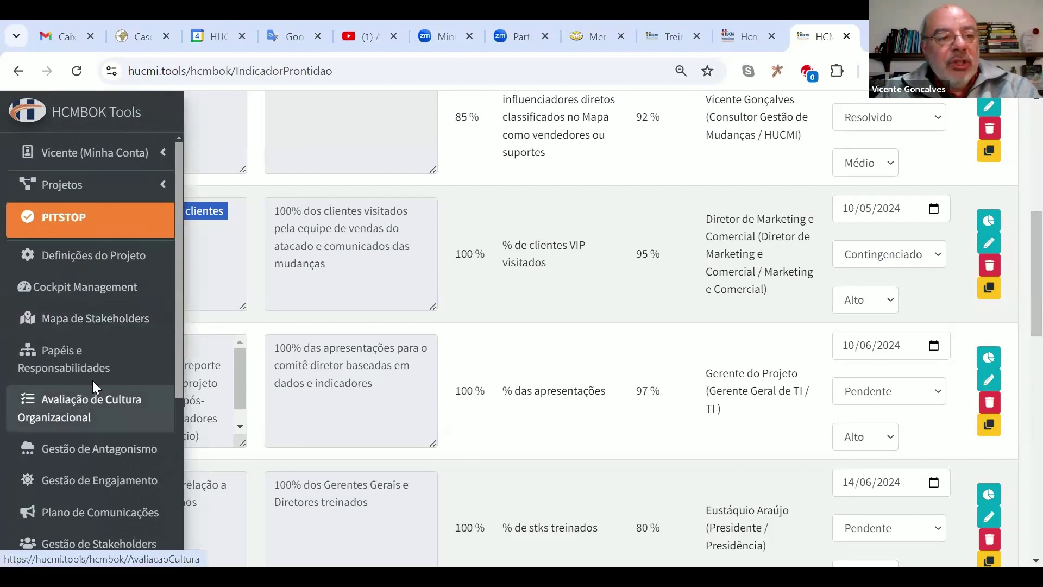
{"action": "scroll", "coordinate": [92, 380], "scroll_direction": "down", "scroll_amount": 3}
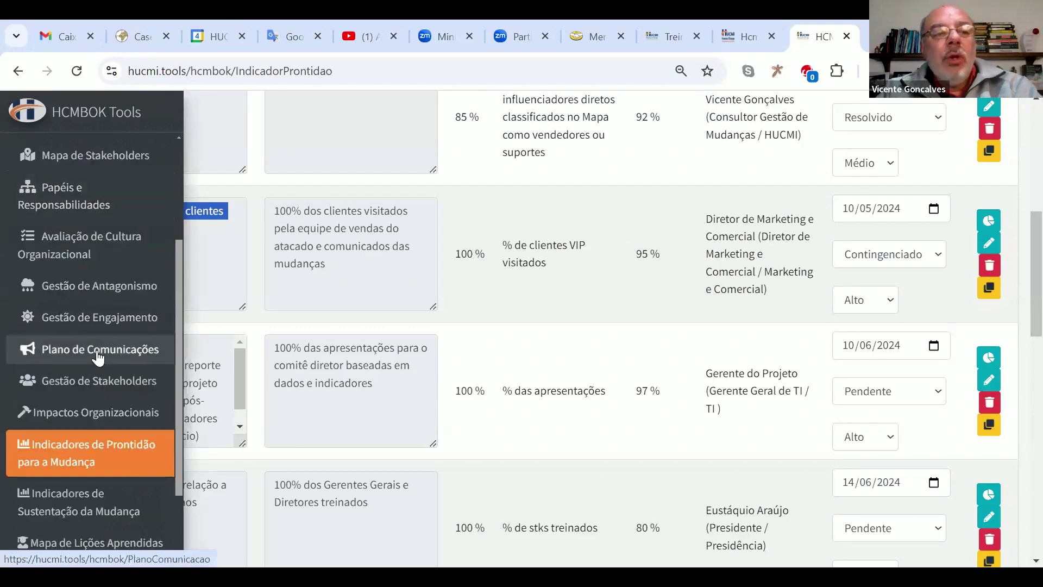
{"action": "left_click", "coordinate": [110, 355]}
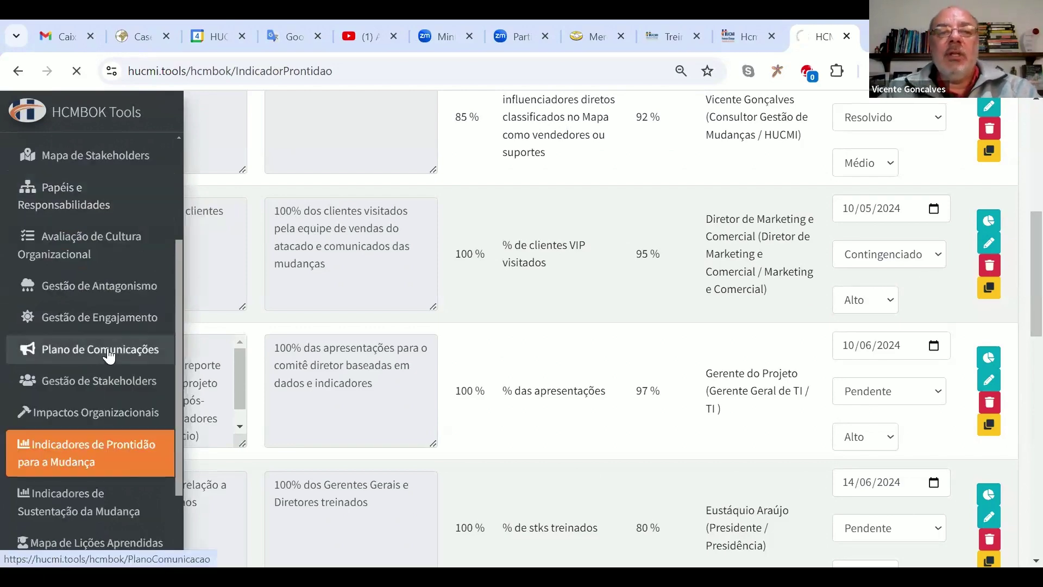
{"action": "scroll", "coordinate": [540, 329], "scroll_direction": "down", "scroll_amount": 3}
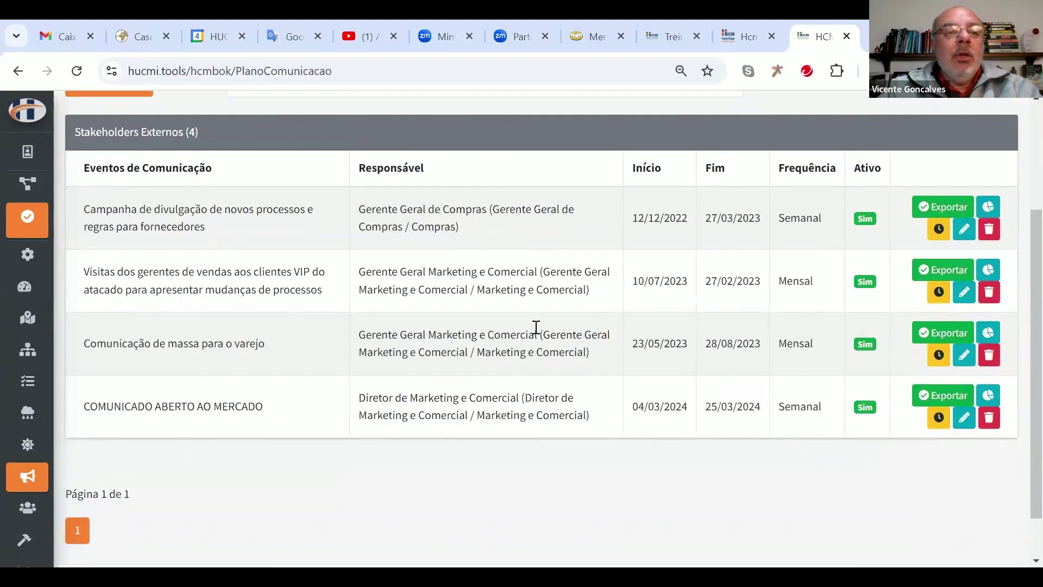
{"action": "scroll", "coordinate": [496, 242], "scroll_direction": "up", "scroll_amount": 3}
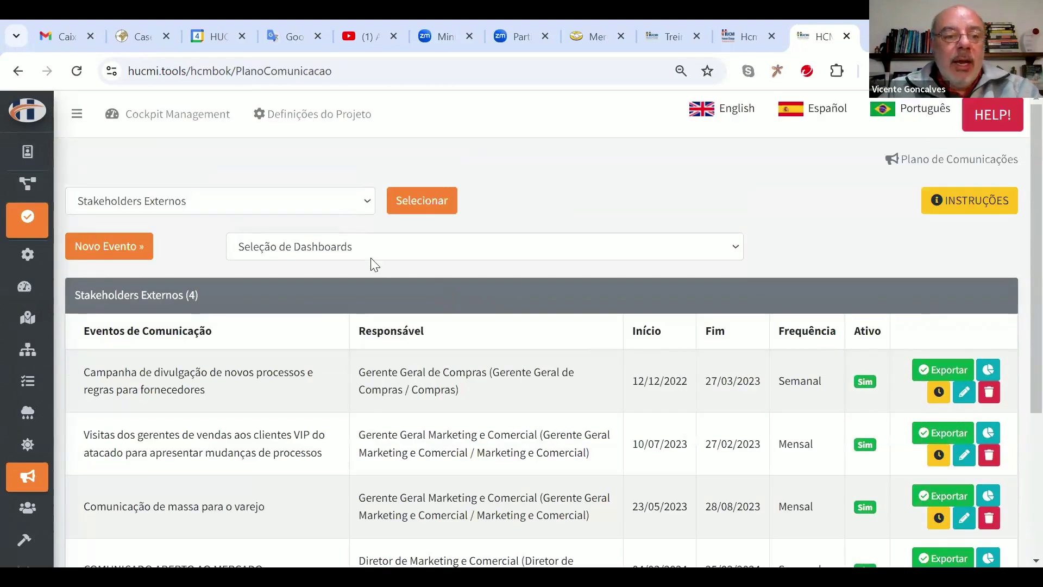
{"action": "scroll", "coordinate": [374, 265], "scroll_direction": "down", "scroll_amount": 3}
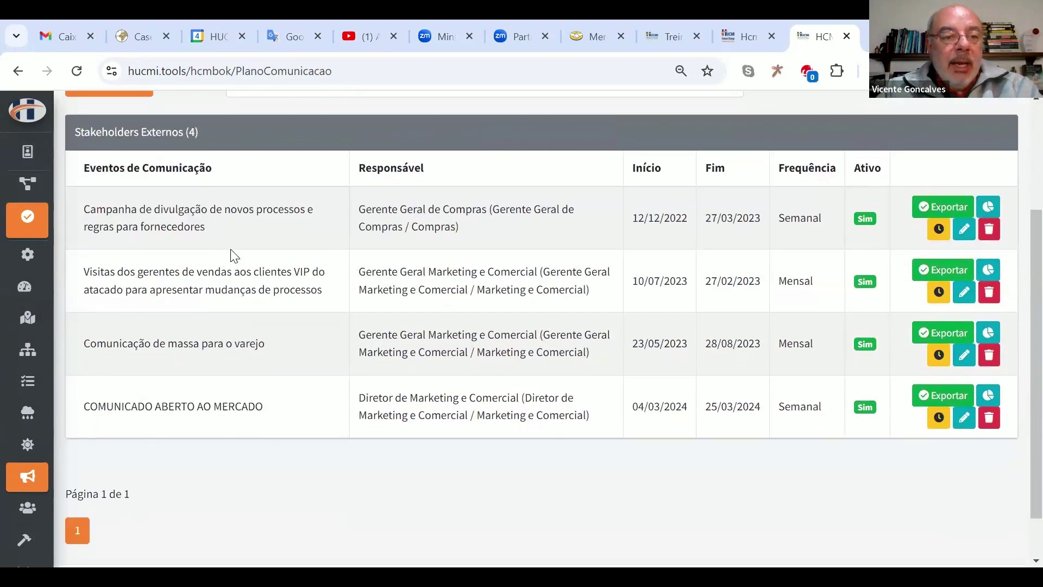
{"action": "left_click_drag", "start_coordinate": [82, 271], "coordinate": [340, 303]}
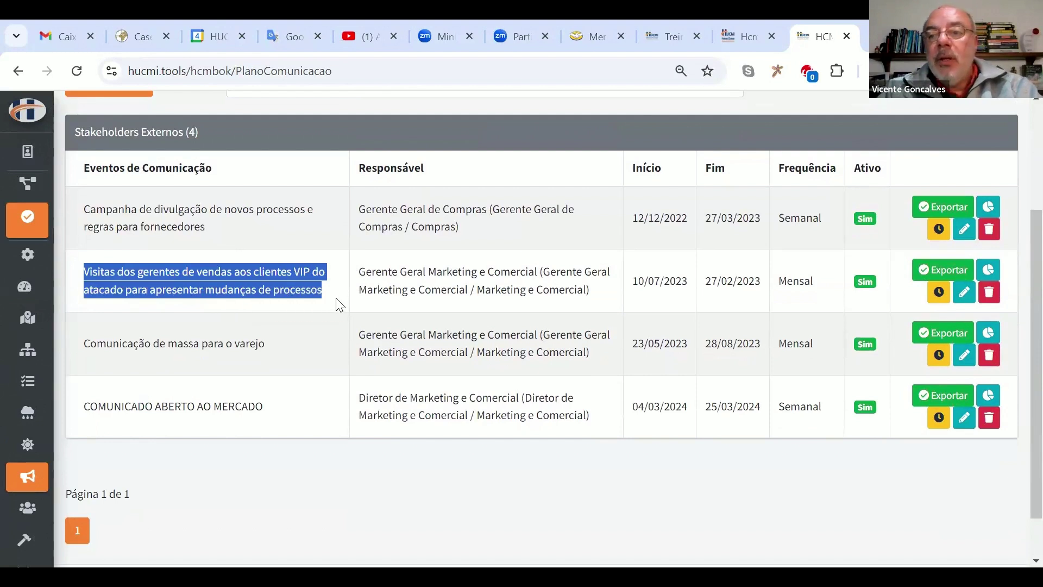
Step: Open the dashboard of the VIP client visits event and review its status segmentation and performance charts
{"action": "left_click", "coordinate": [989, 270]}
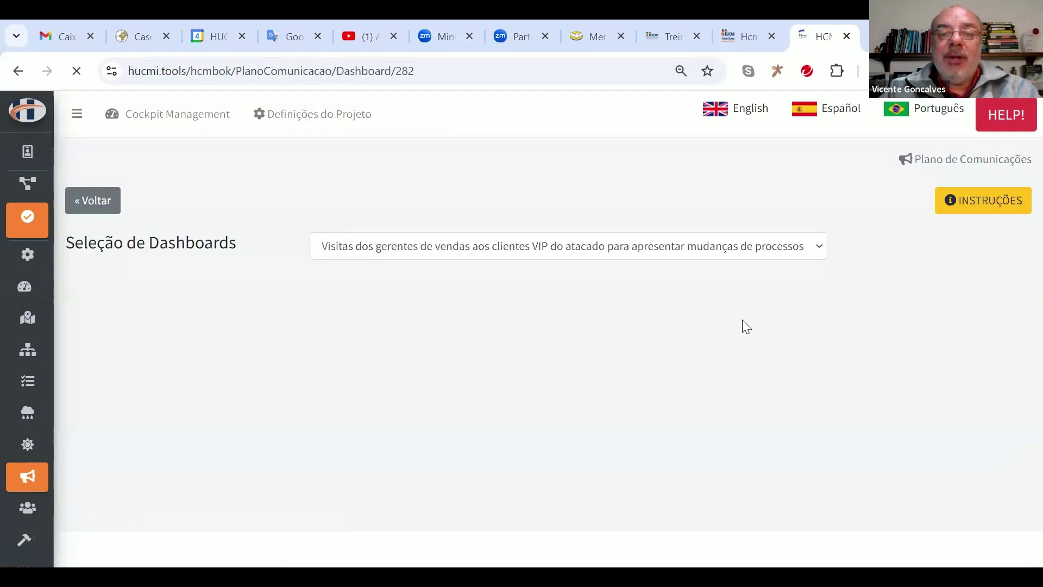
{"action": "scroll", "coordinate": [740, 325], "scroll_direction": "down", "scroll_amount": 2}
{"action": "scroll", "coordinate": [743, 334], "scroll_direction": "down", "scroll_amount": 3}
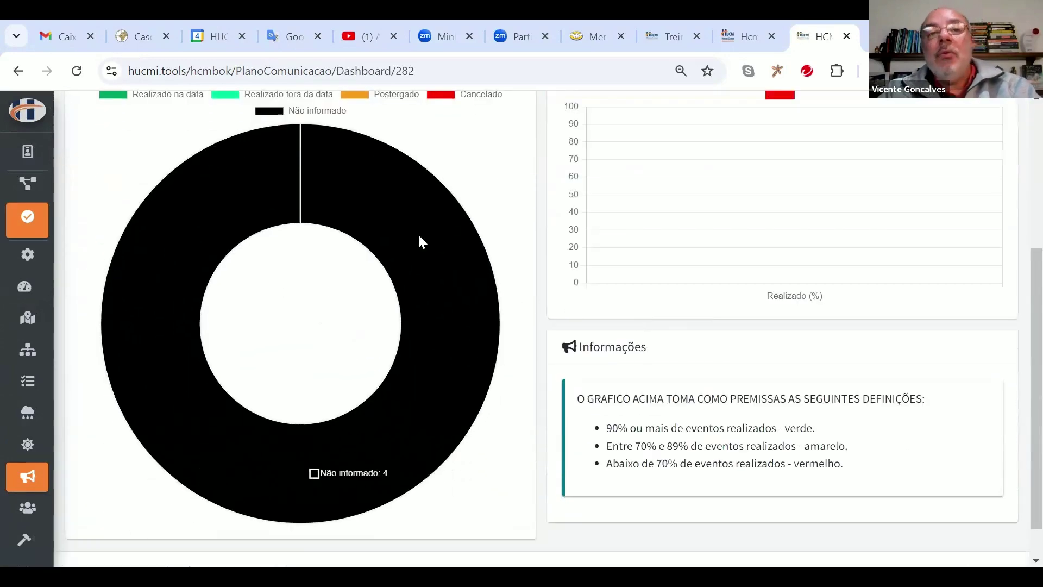
{"action": "scroll", "coordinate": [418, 239], "scroll_direction": "up", "scroll_amount": 3}
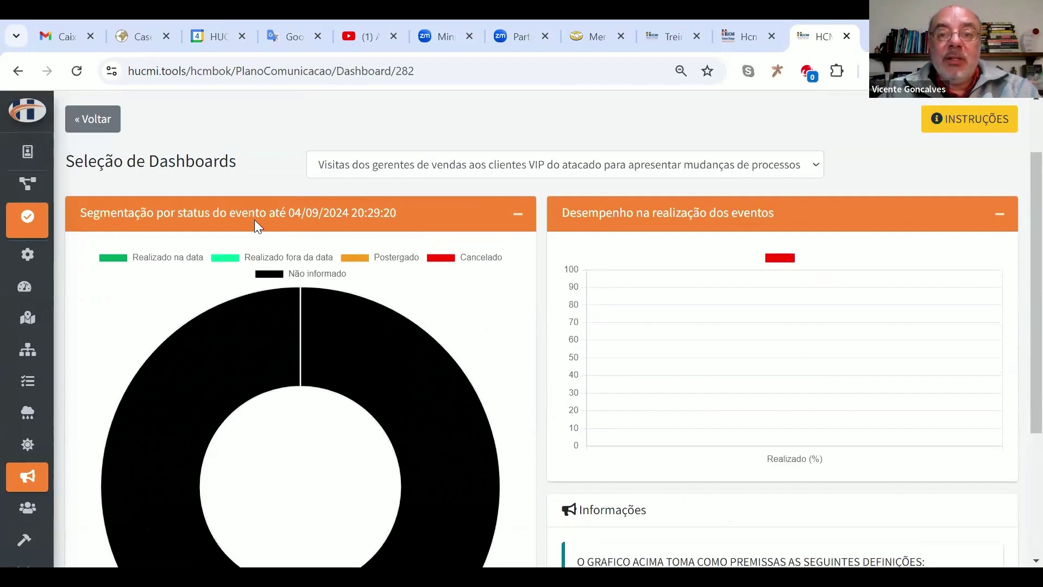
Step: Return to Indicadores de Prontidão para a Mudança and review the wholesale VIP client communication indicator
{"action": "mouse_move", "coordinate": [27, 307]}
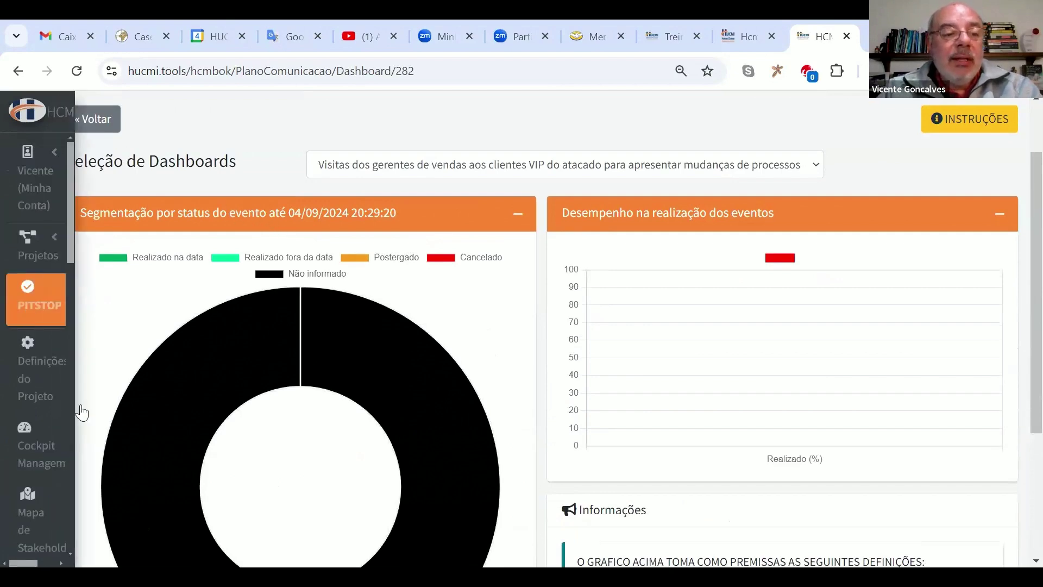
{"action": "scroll", "coordinate": [81, 427], "scroll_direction": "down", "scroll_amount": 3}
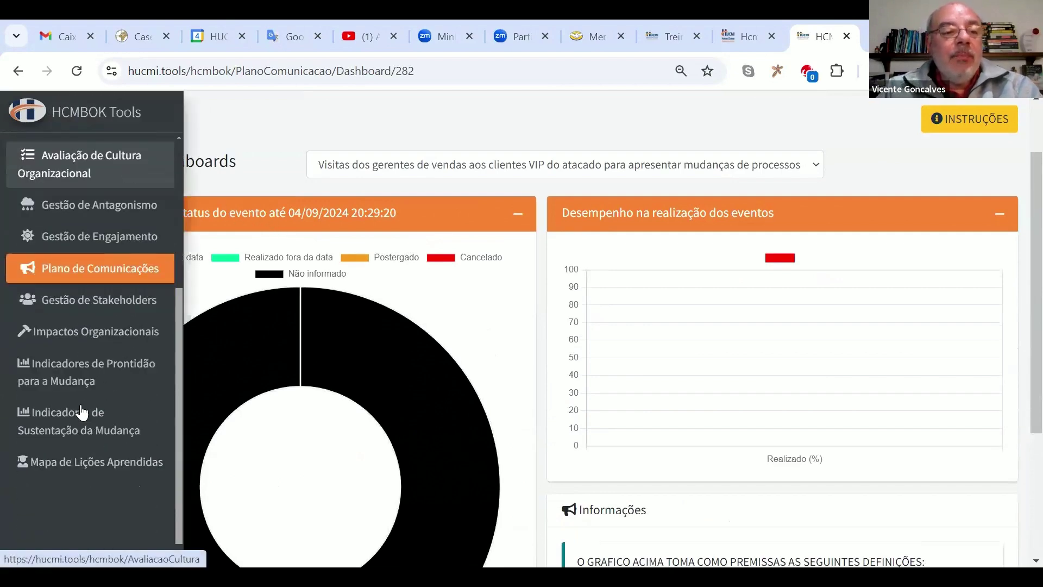
{"action": "left_click", "coordinate": [75, 374]}
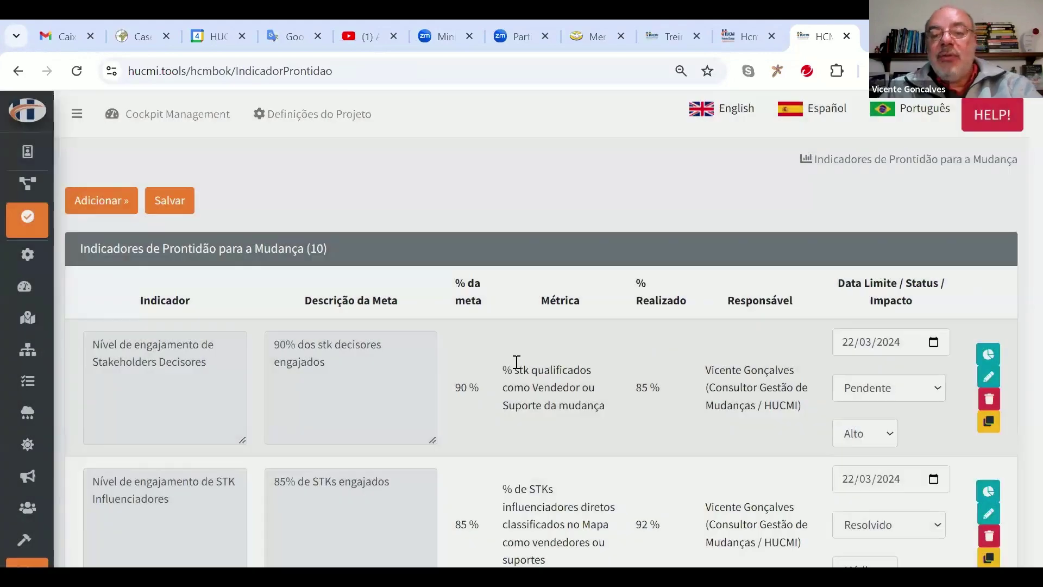
{"action": "scroll", "coordinate": [514, 361], "scroll_direction": "down", "scroll_amount": 6}
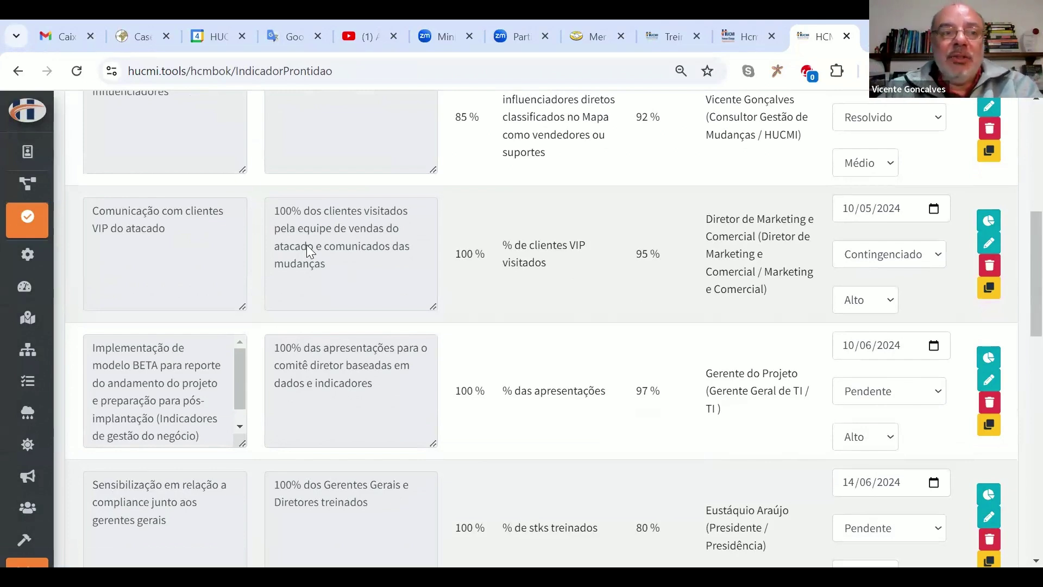
{"action": "mouse_move", "coordinate": [11, 135]}
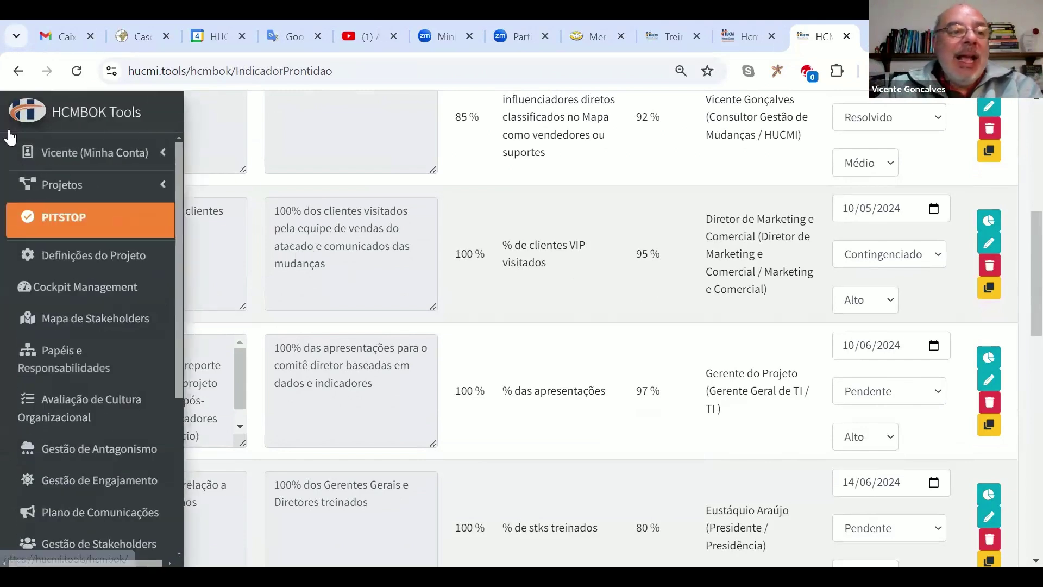
Step: Open Cockpit Management and review the module gauges down to the readiness and sustainment indicators
{"action": "left_click", "coordinate": [70, 288]}
{"action": "scroll", "coordinate": [849, 443], "scroll_direction": "down", "scroll_amount": 6}
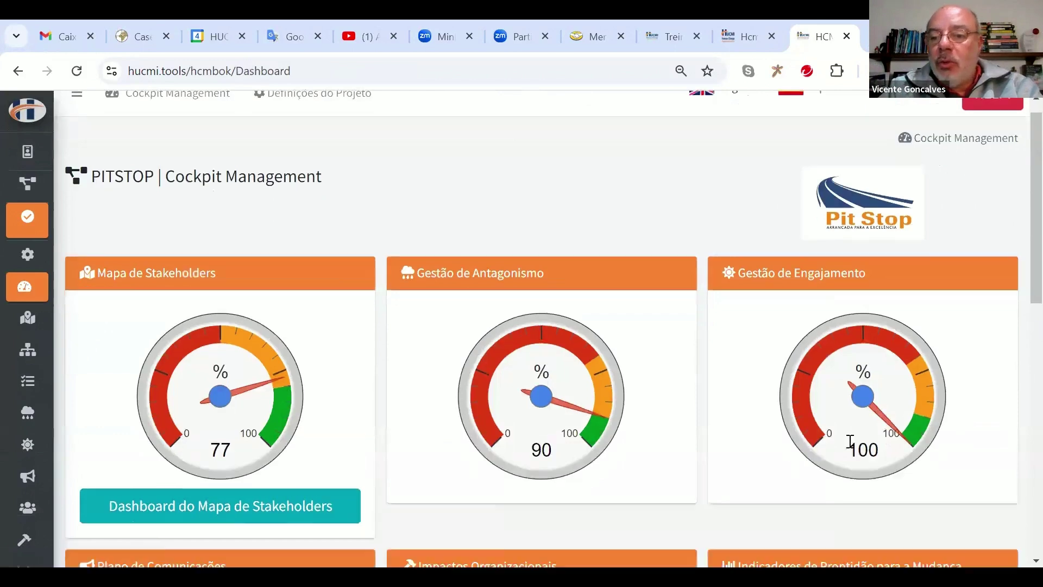
{"action": "scroll", "coordinate": [849, 443], "scroll_direction": "down", "scroll_amount": 2}
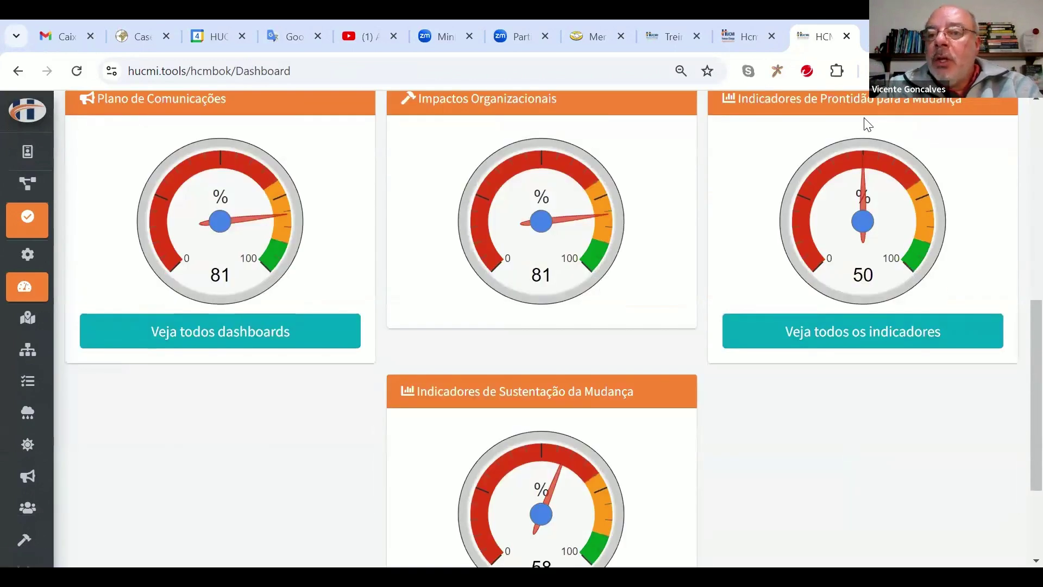
Step: Open the dashboard of all readiness indicators and inspect the "Abaixo da meta" segment of the Summary Chart
{"action": "left_click", "coordinate": [858, 325]}
{"action": "scroll", "coordinate": [698, 331], "scroll_direction": "down", "scroll_amount": 3}
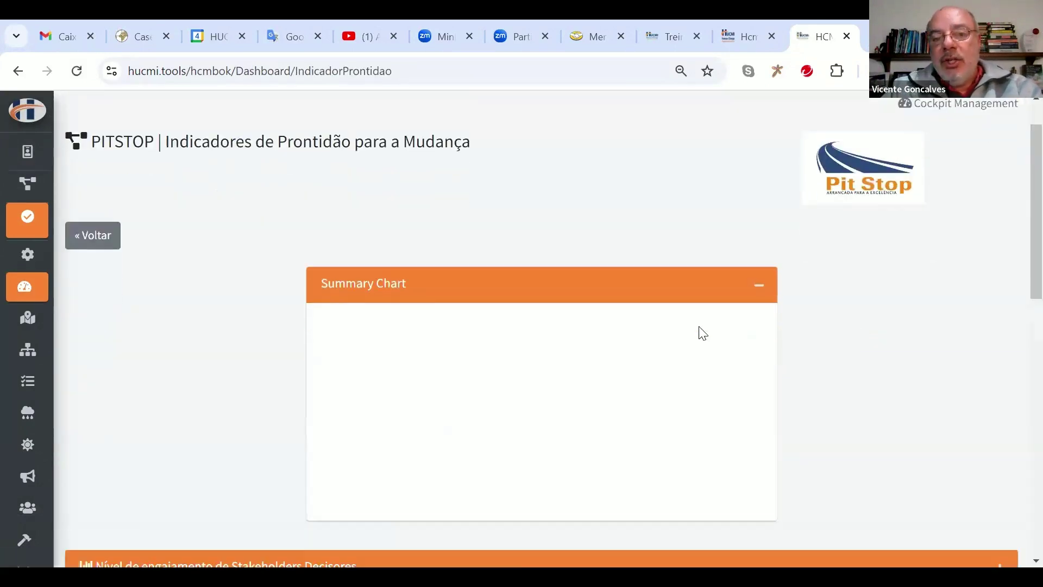
{"action": "scroll", "coordinate": [694, 330], "scroll_direction": "down", "scroll_amount": 1}
{"action": "mouse_move", "coordinate": [426, 276]}
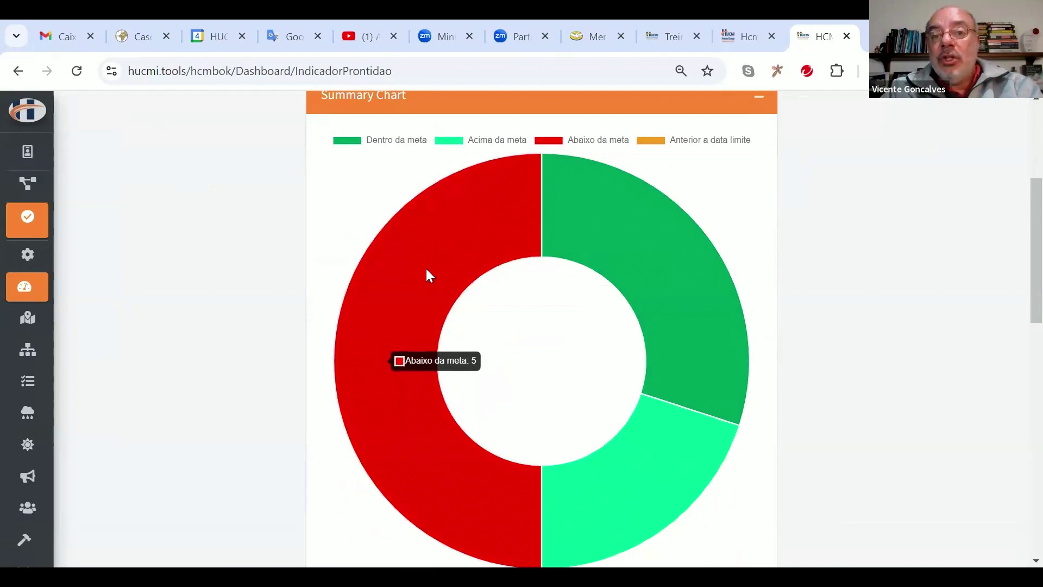
Step: Expand the "Nível de engajamento de Stakeholders Decisores" indicator and examine its chart comparing target and achieved percentages
{"action": "scroll", "coordinate": [426, 269], "scroll_direction": "down", "scroll_amount": 8}
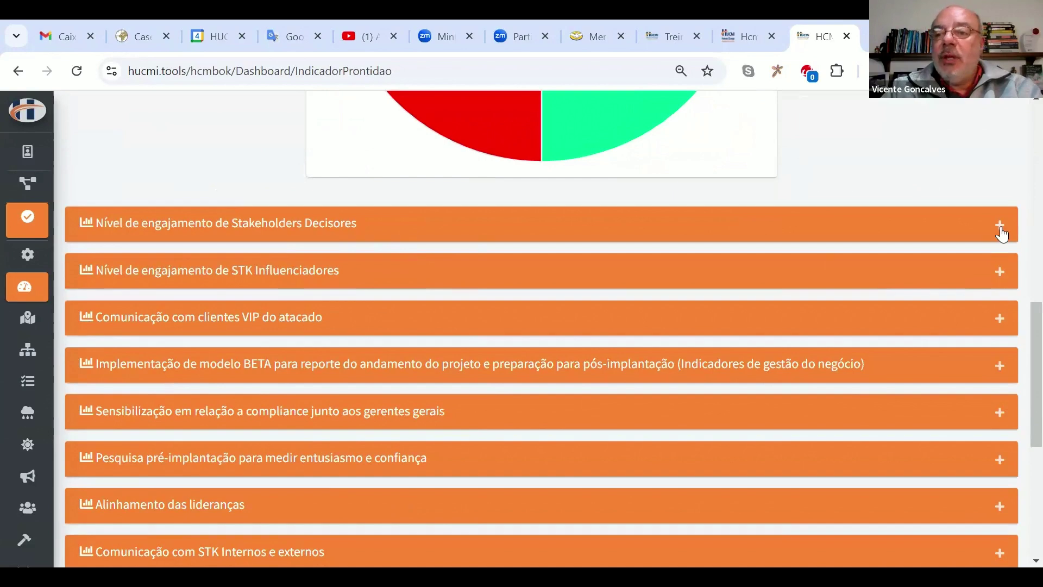
{"action": "left_click", "coordinate": [1001, 231]}
{"action": "scroll", "coordinate": [637, 427], "scroll_direction": "down", "scroll_amount": 1}
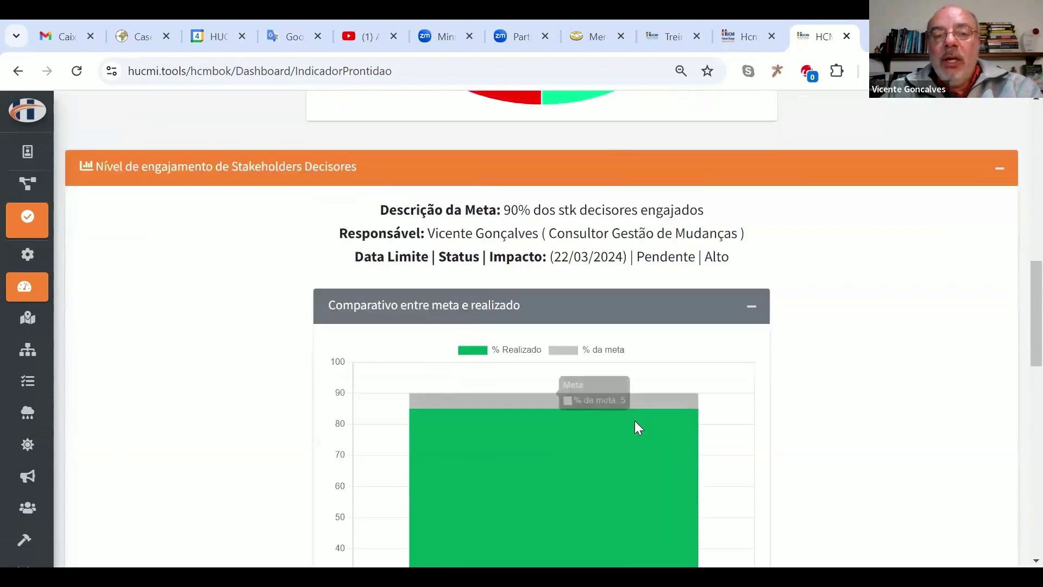
{"action": "scroll", "coordinate": [631, 424], "scroll_direction": "down", "scroll_amount": 2}
{"action": "scroll", "coordinate": [631, 424], "scroll_direction": "up", "scroll_amount": 2}
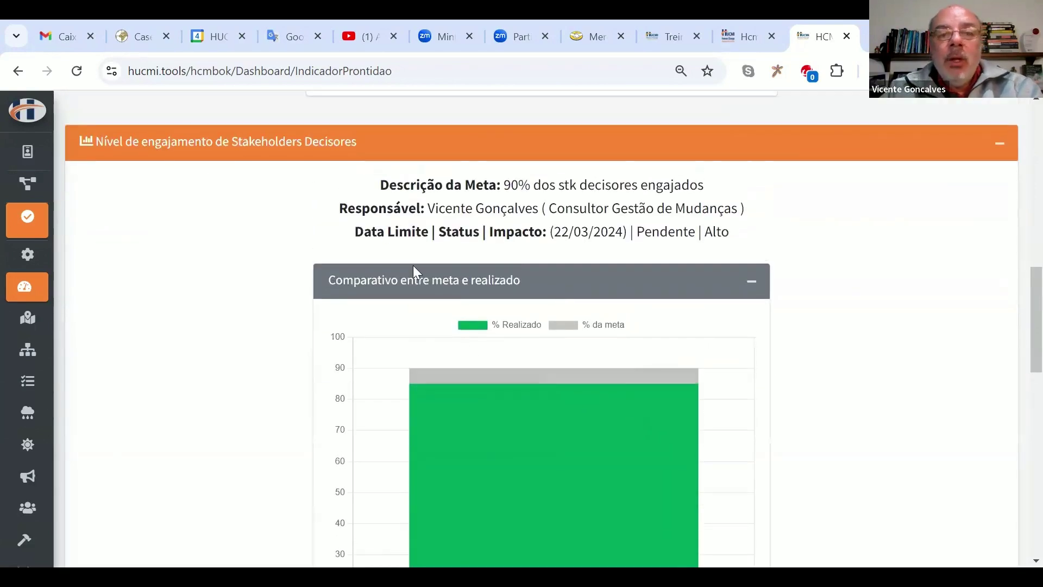
{"action": "mouse_move", "coordinate": [541, 438]}
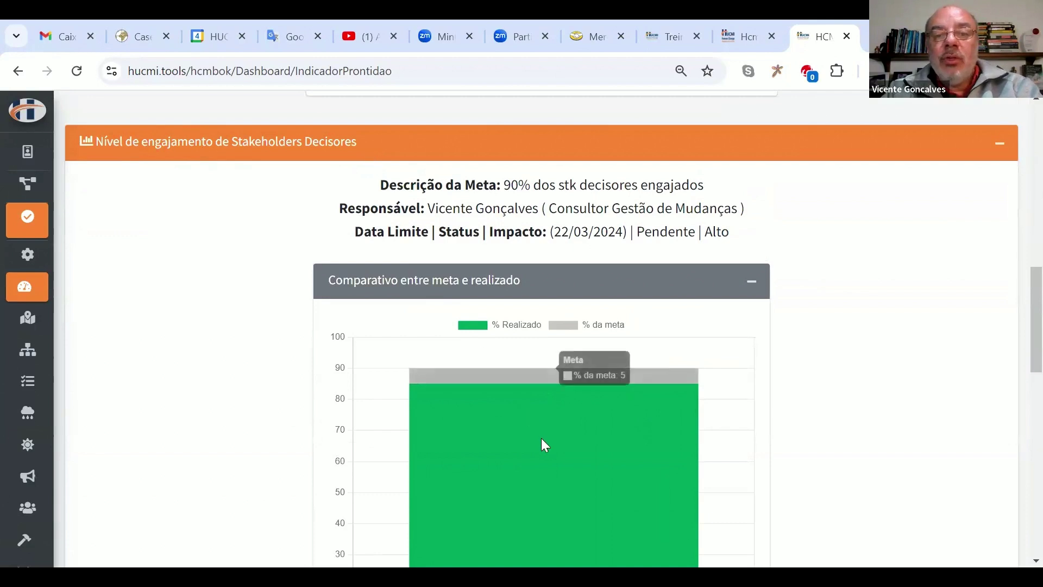
{"action": "mouse_move", "coordinate": [515, 378]}
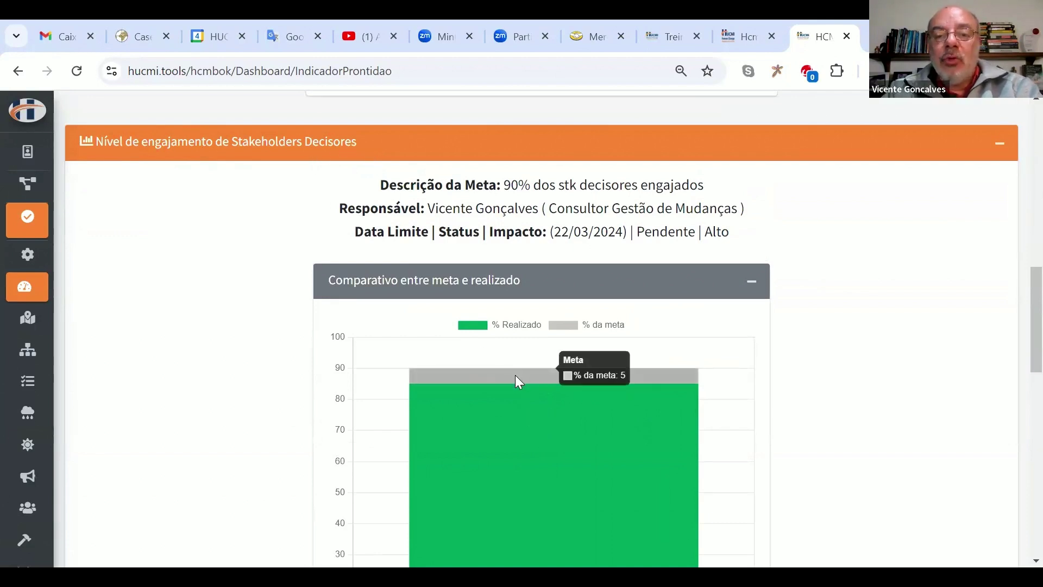
Step: Expand the "Comunicação com clientes VIP do atacado" indicator and examine its goal details and target comparison chart
{"action": "scroll", "coordinate": [516, 380], "scroll_direction": "down", "scroll_amount": 9}
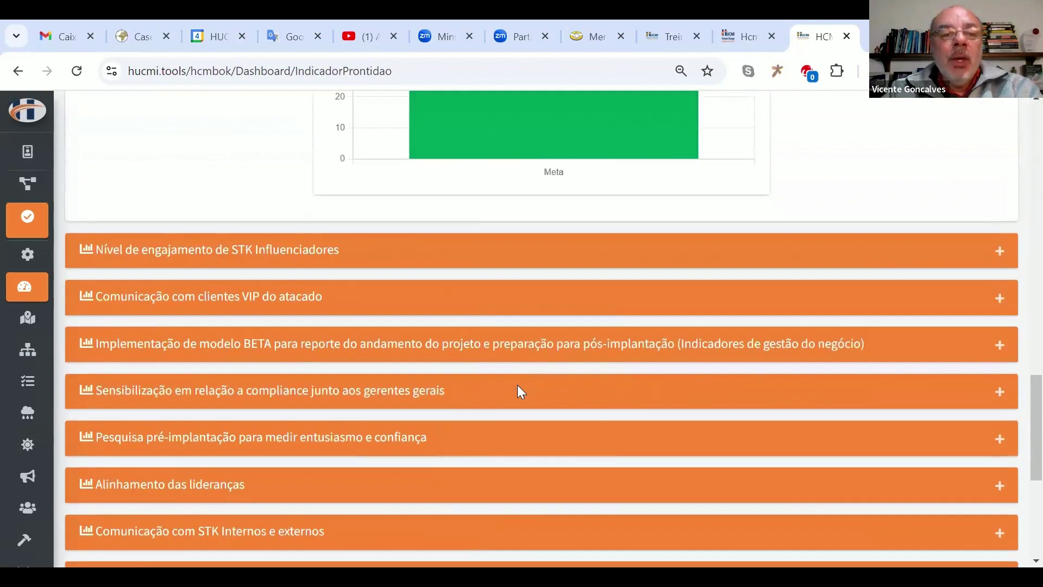
{"action": "left_click", "coordinate": [1001, 303]}
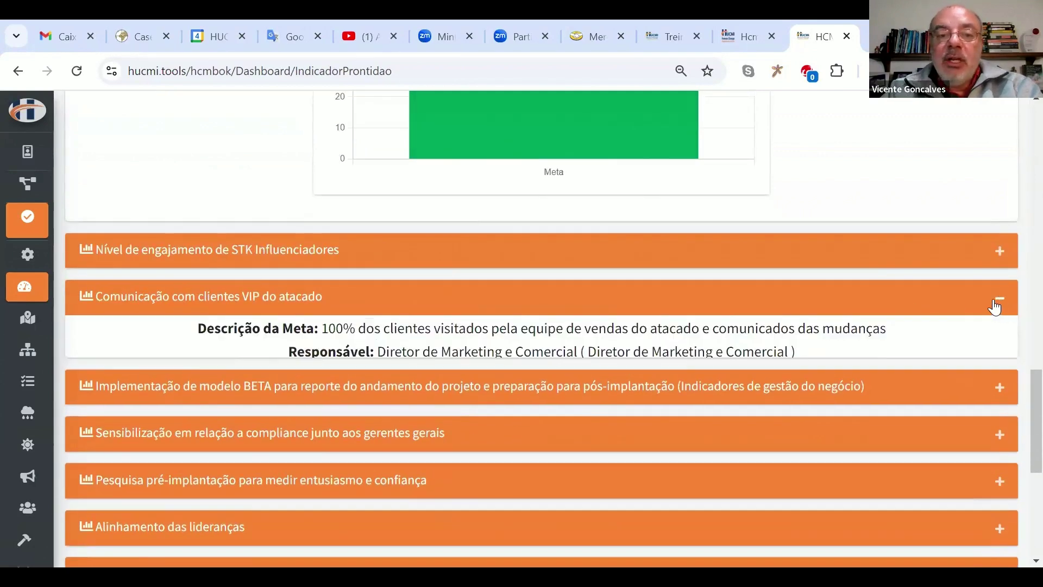
{"action": "scroll", "coordinate": [588, 383], "scroll_direction": "down", "scroll_amount": 3}
{"action": "scroll", "coordinate": [588, 384], "scroll_direction": "down", "scroll_amount": 2}
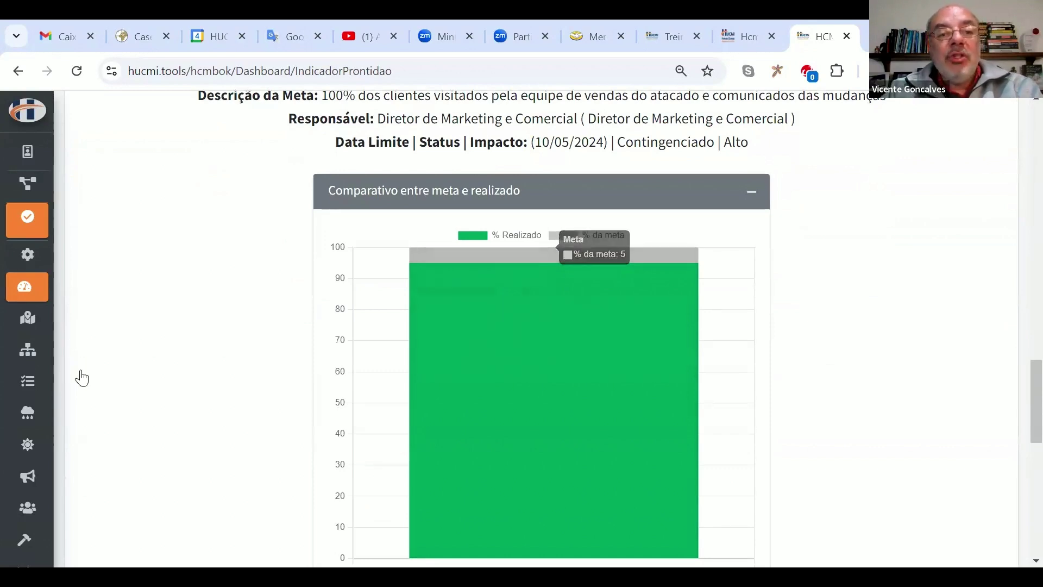
Step: Return to the Indicadores de Prontidão para a Mudança list, dismiss the save reminder and review the indicators' targets and achieved percentages
{"action": "key", "text": "alt+Left"}
{"action": "left_click", "coordinate": [361, 258]}
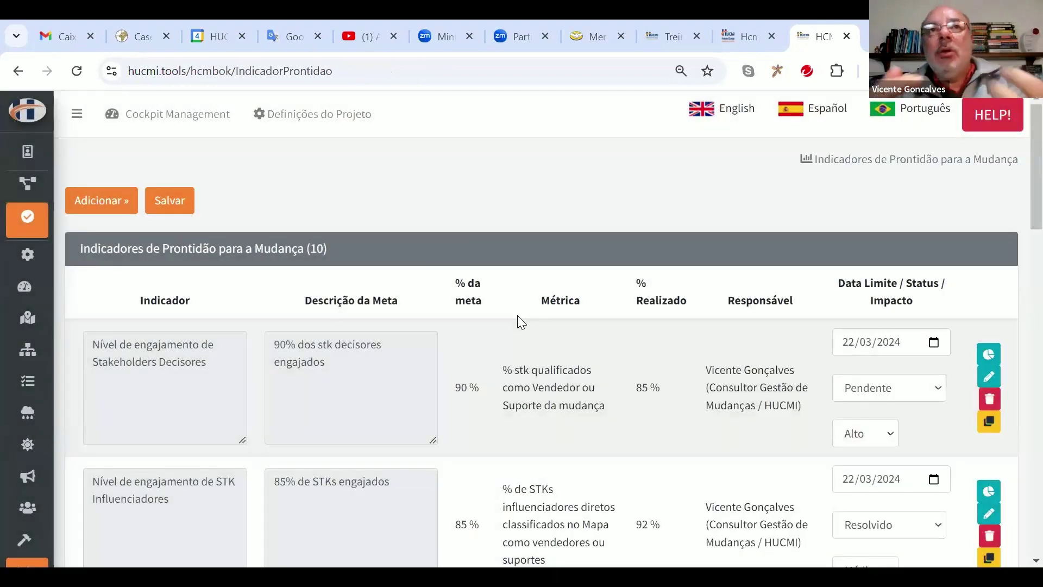
{"action": "scroll", "coordinate": [638, 299], "scroll_direction": "down", "scroll_amount": 9}
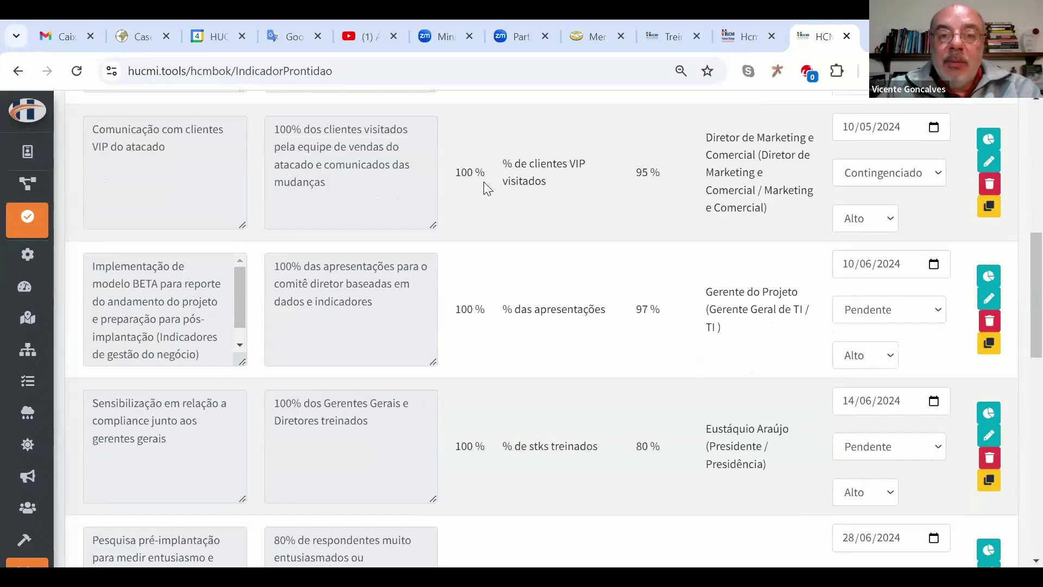
{"action": "scroll", "coordinate": [513, 343], "scroll_direction": "up", "scroll_amount": 6}
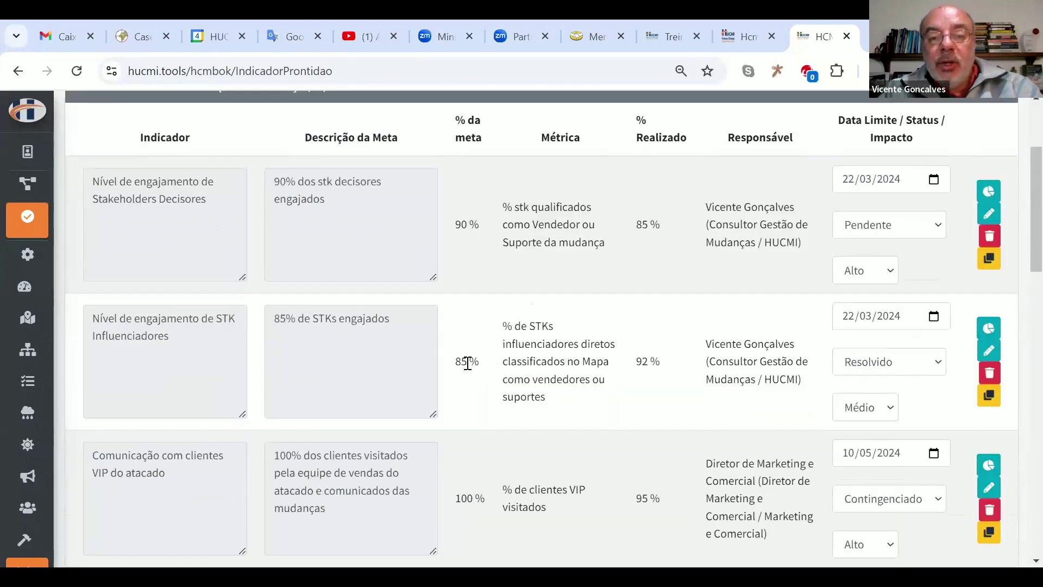
{"action": "scroll", "coordinate": [467, 362], "scroll_direction": "down", "scroll_amount": 6}
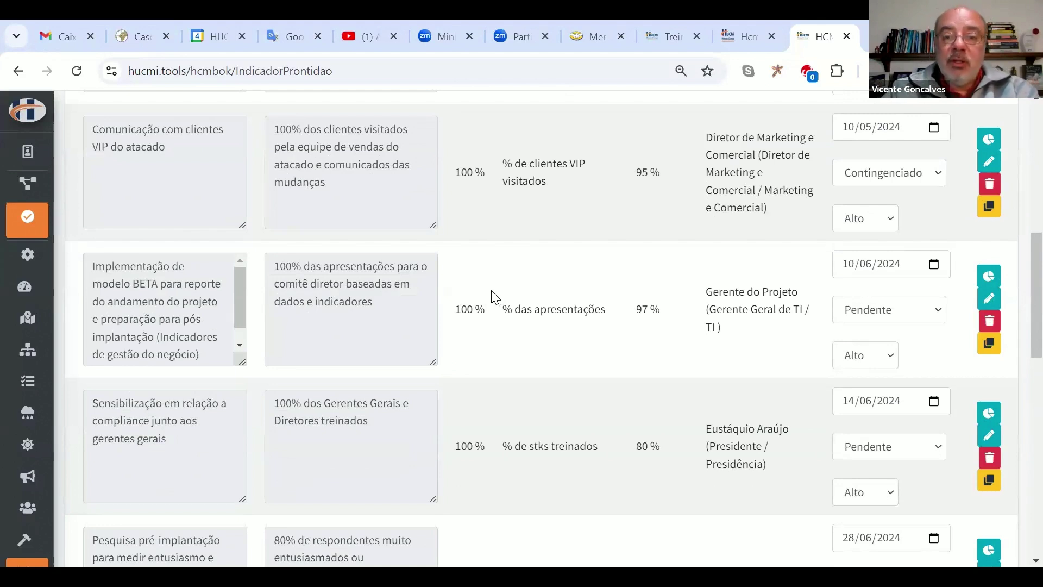
Step: Open Indicadores de Sustentação da Mudança, dismiss the save reminder and review the indicators down to the headcount reduction goals
{"action": "mouse_move", "coordinate": [34, 354]}
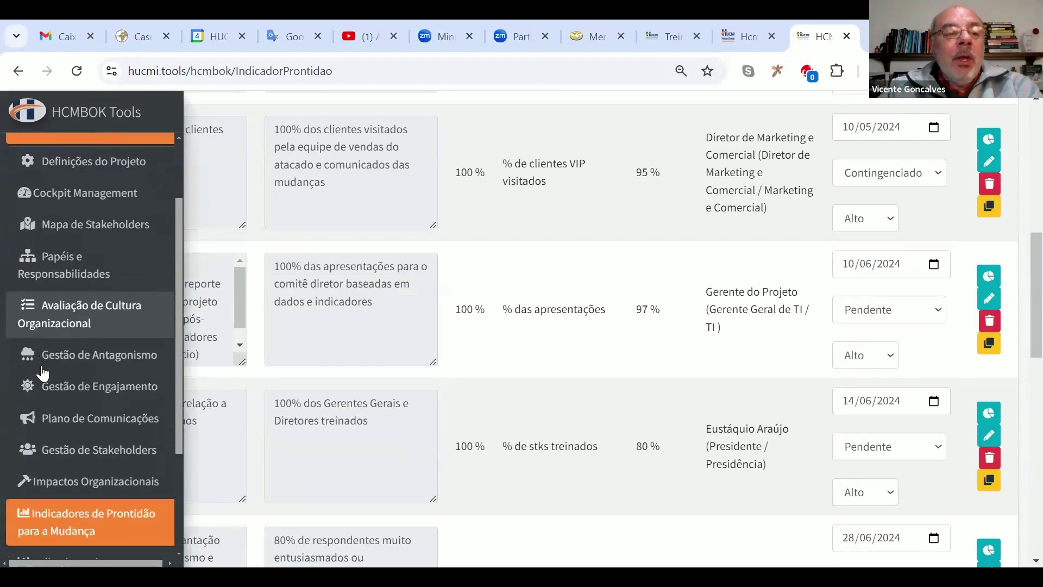
{"action": "scroll", "coordinate": [74, 420], "scroll_direction": "down", "scroll_amount": 3}
{"action": "left_click", "coordinate": [75, 423]}
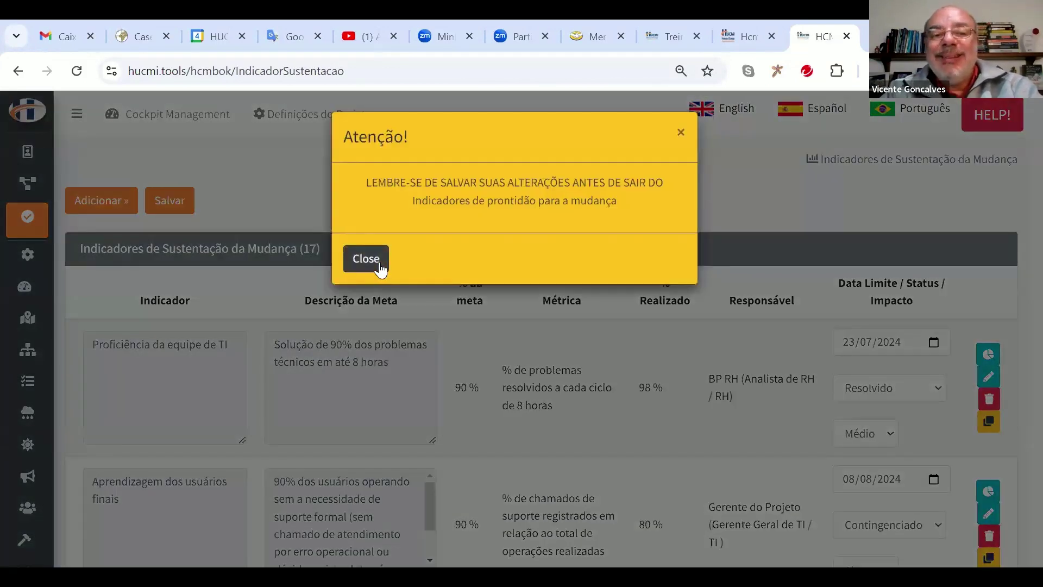
{"action": "left_click", "coordinate": [375, 266]}
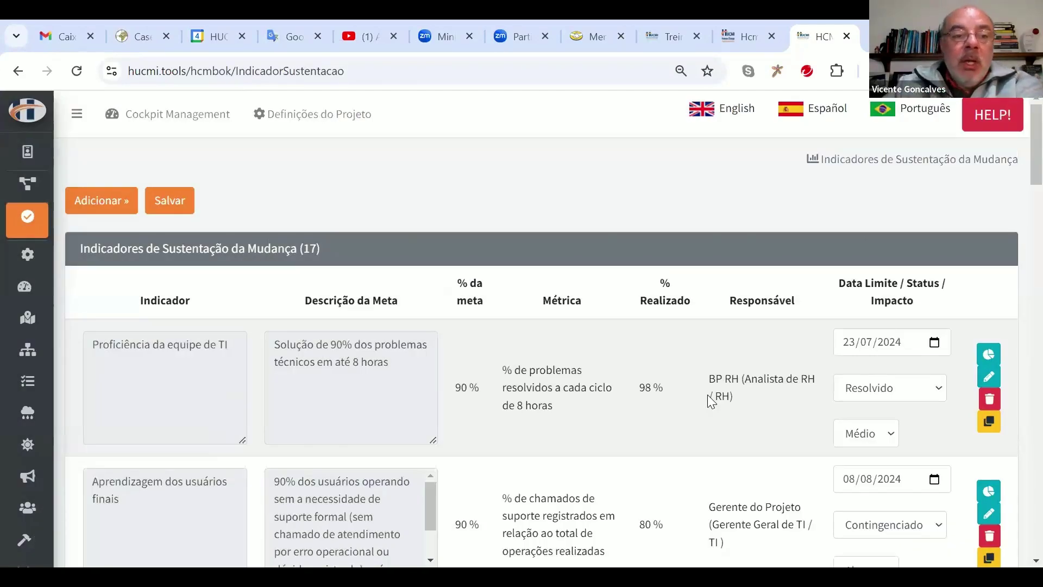
{"action": "scroll", "coordinate": [462, 412], "scroll_direction": "down", "scroll_amount": 2}
{"action": "scroll", "coordinate": [401, 415], "scroll_direction": "down", "scroll_amount": 1}
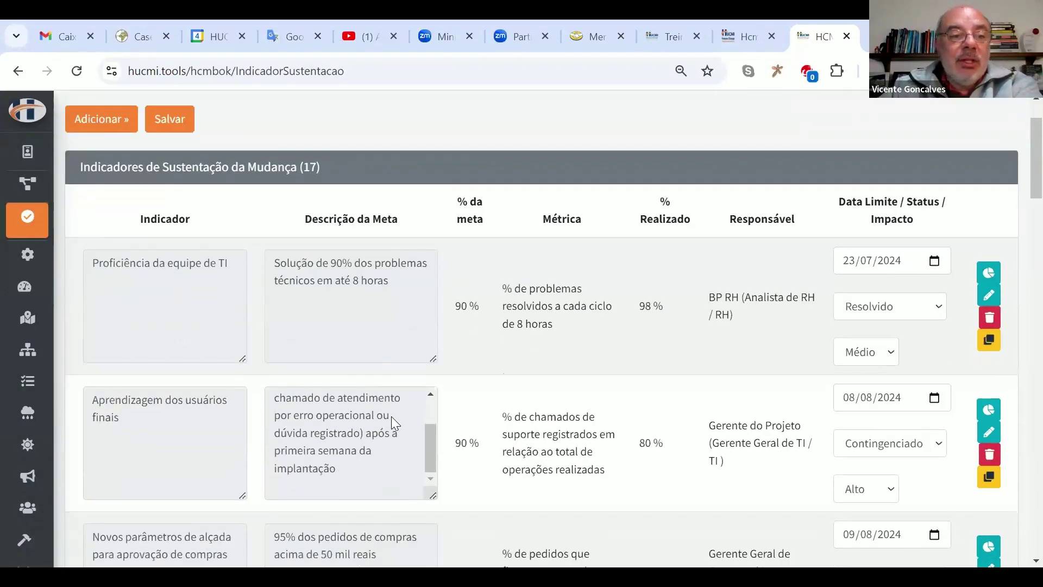
{"action": "scroll", "coordinate": [527, 357], "scroll_direction": "down", "scroll_amount": 15}
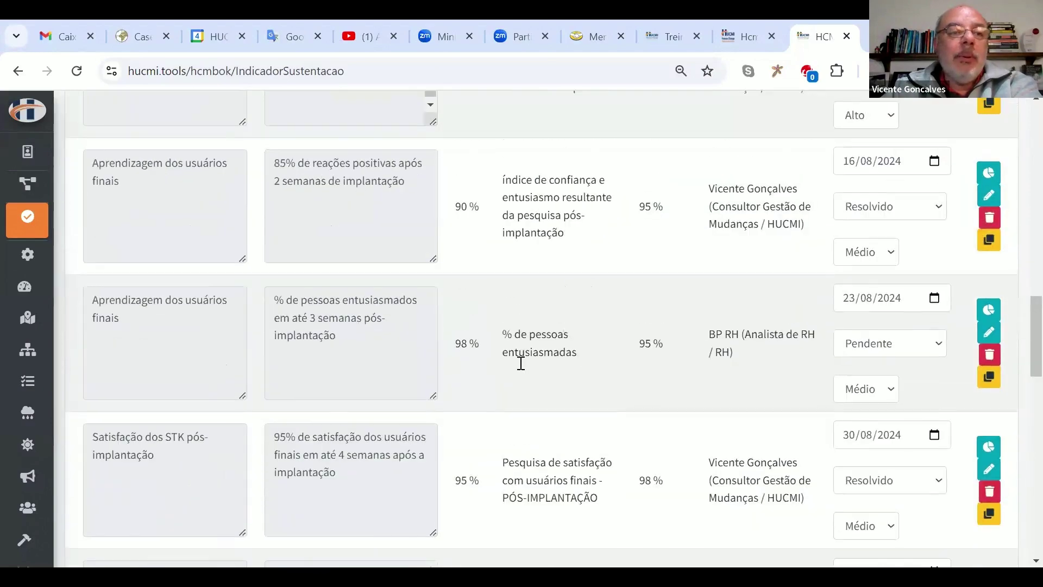
{"action": "scroll", "coordinate": [520, 363], "scroll_direction": "down", "scroll_amount": 12}
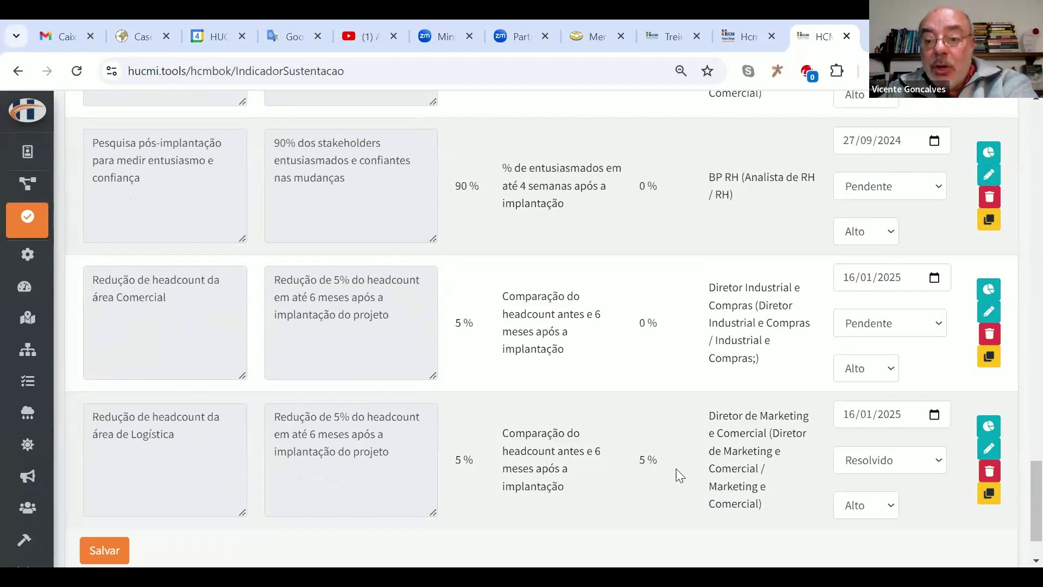
Step: View the logistics headcount reduction indicator's dashboard, then return to the list and highlight the commercial area's achieved percentage
{"action": "left_click", "coordinate": [989, 426]}
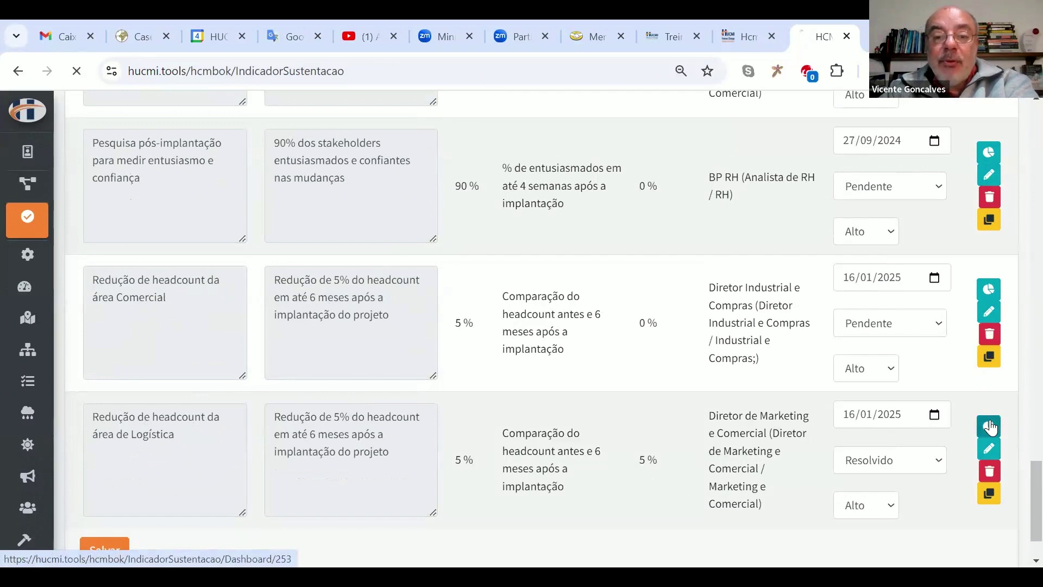
{"action": "mouse_move", "coordinate": [310, 511]}
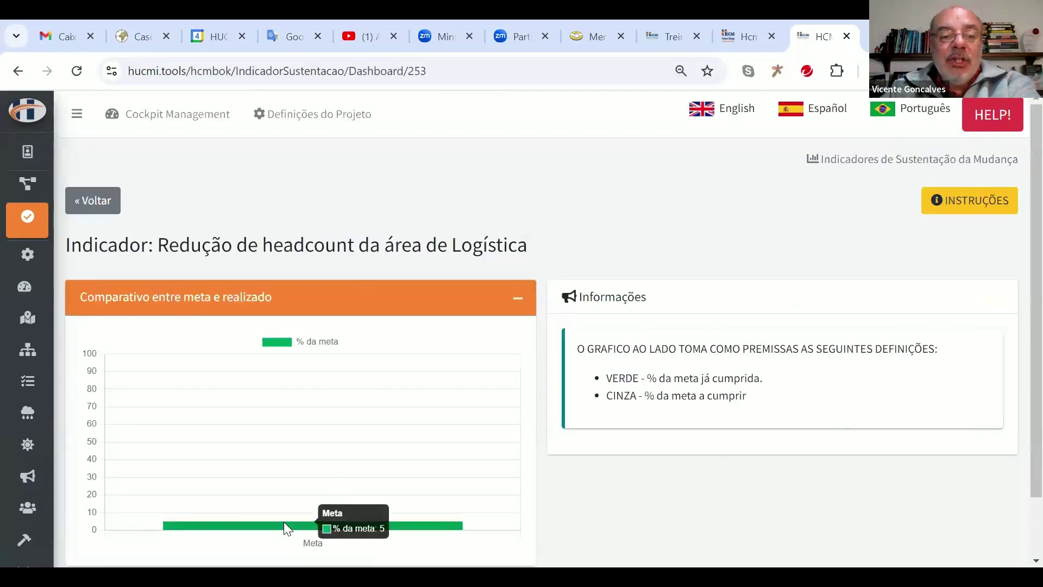
{"action": "left_click", "coordinate": [101, 202]}
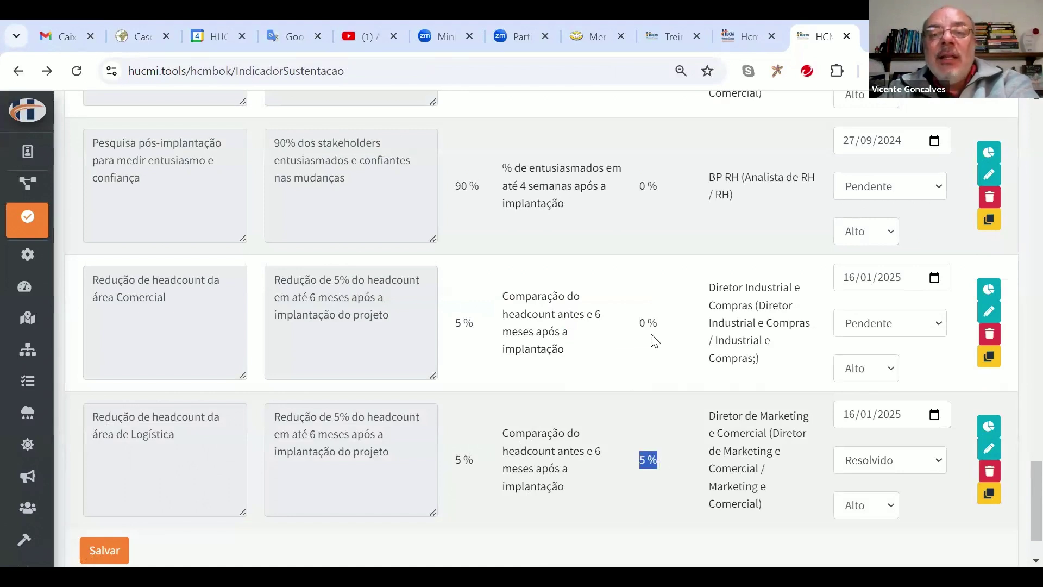
{"action": "left_click_drag", "start_coordinate": [659, 321], "coordinate": [642, 319]}
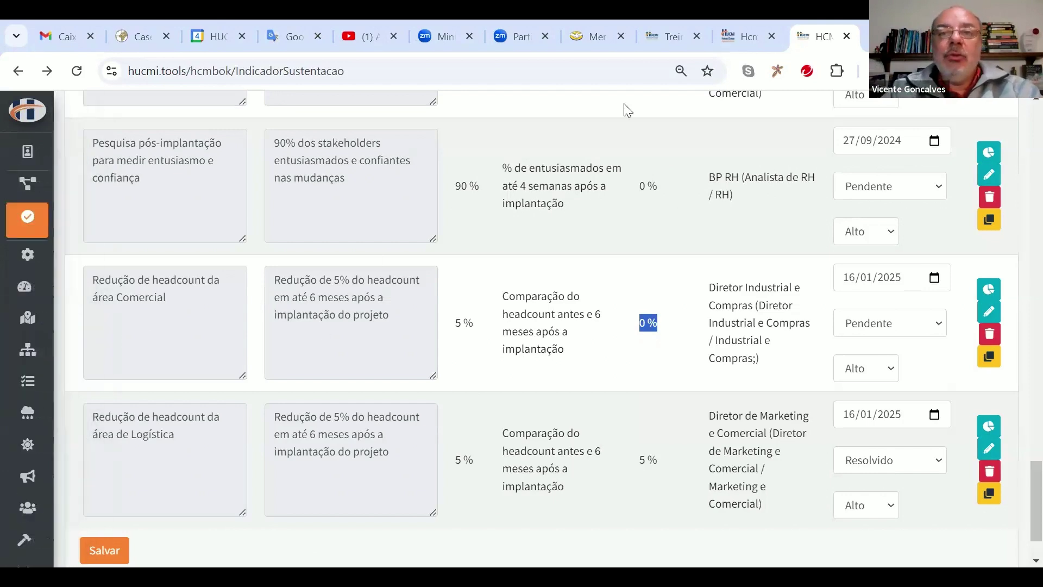
Step: Open Mapa de Lições Aprendidas and review the recorded situations, implemented solutions and lessons learned
{"action": "mouse_move", "coordinate": [84, 328]}
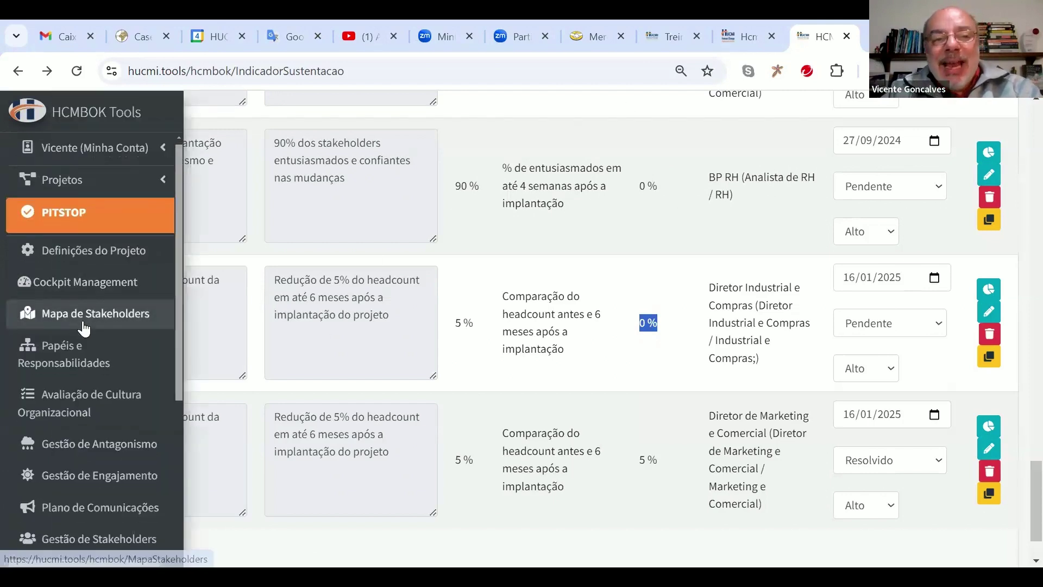
{"action": "scroll", "coordinate": [87, 328], "scroll_direction": "down", "scroll_amount": 5}
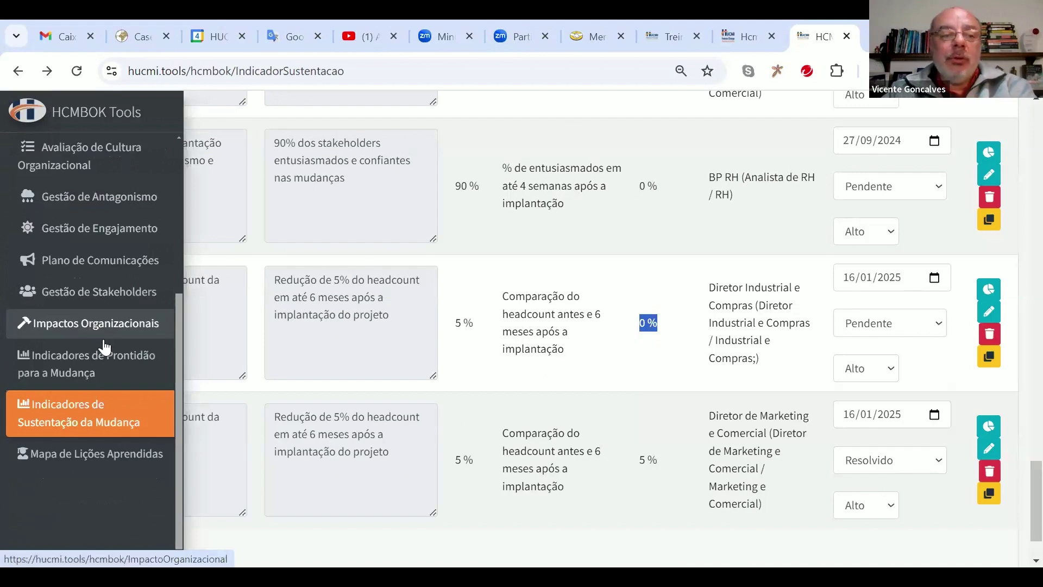
{"action": "left_click", "coordinate": [111, 464]}
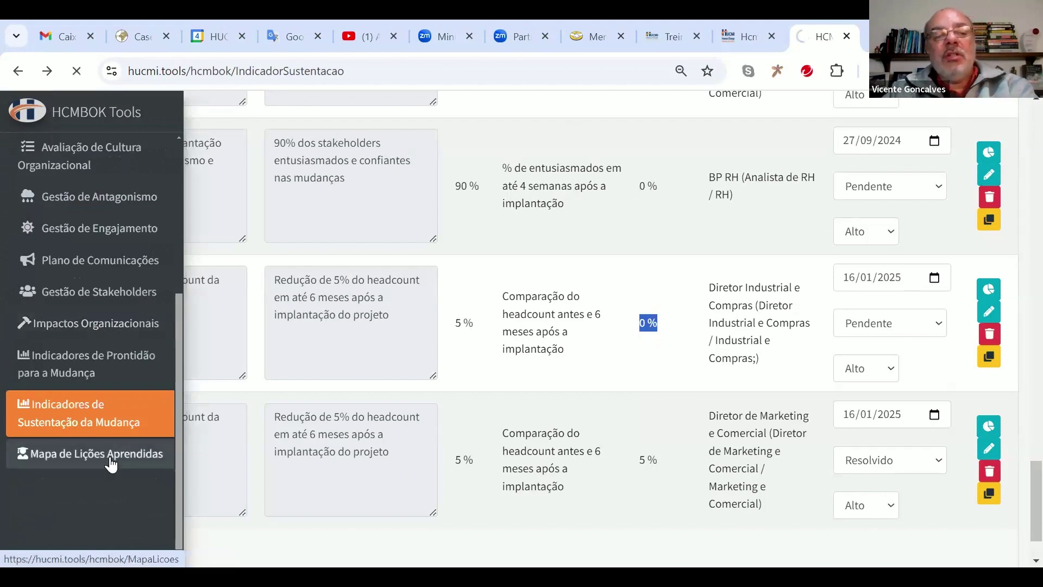
{"action": "scroll", "coordinate": [592, 375], "scroll_direction": "down", "scroll_amount": 3}
{"action": "scroll", "coordinate": [592, 375], "scroll_direction": "down", "scroll_amount": 2}
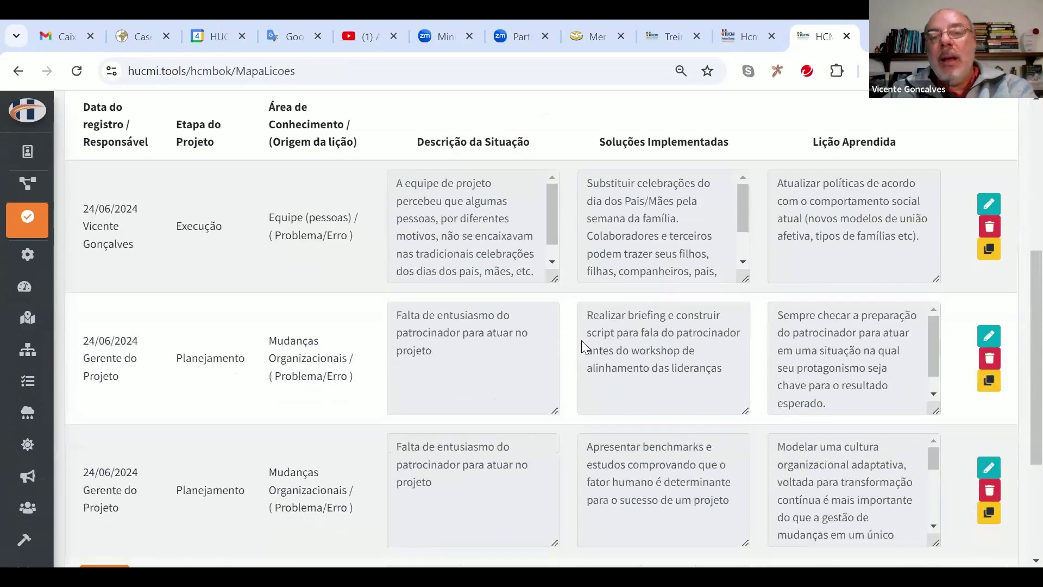